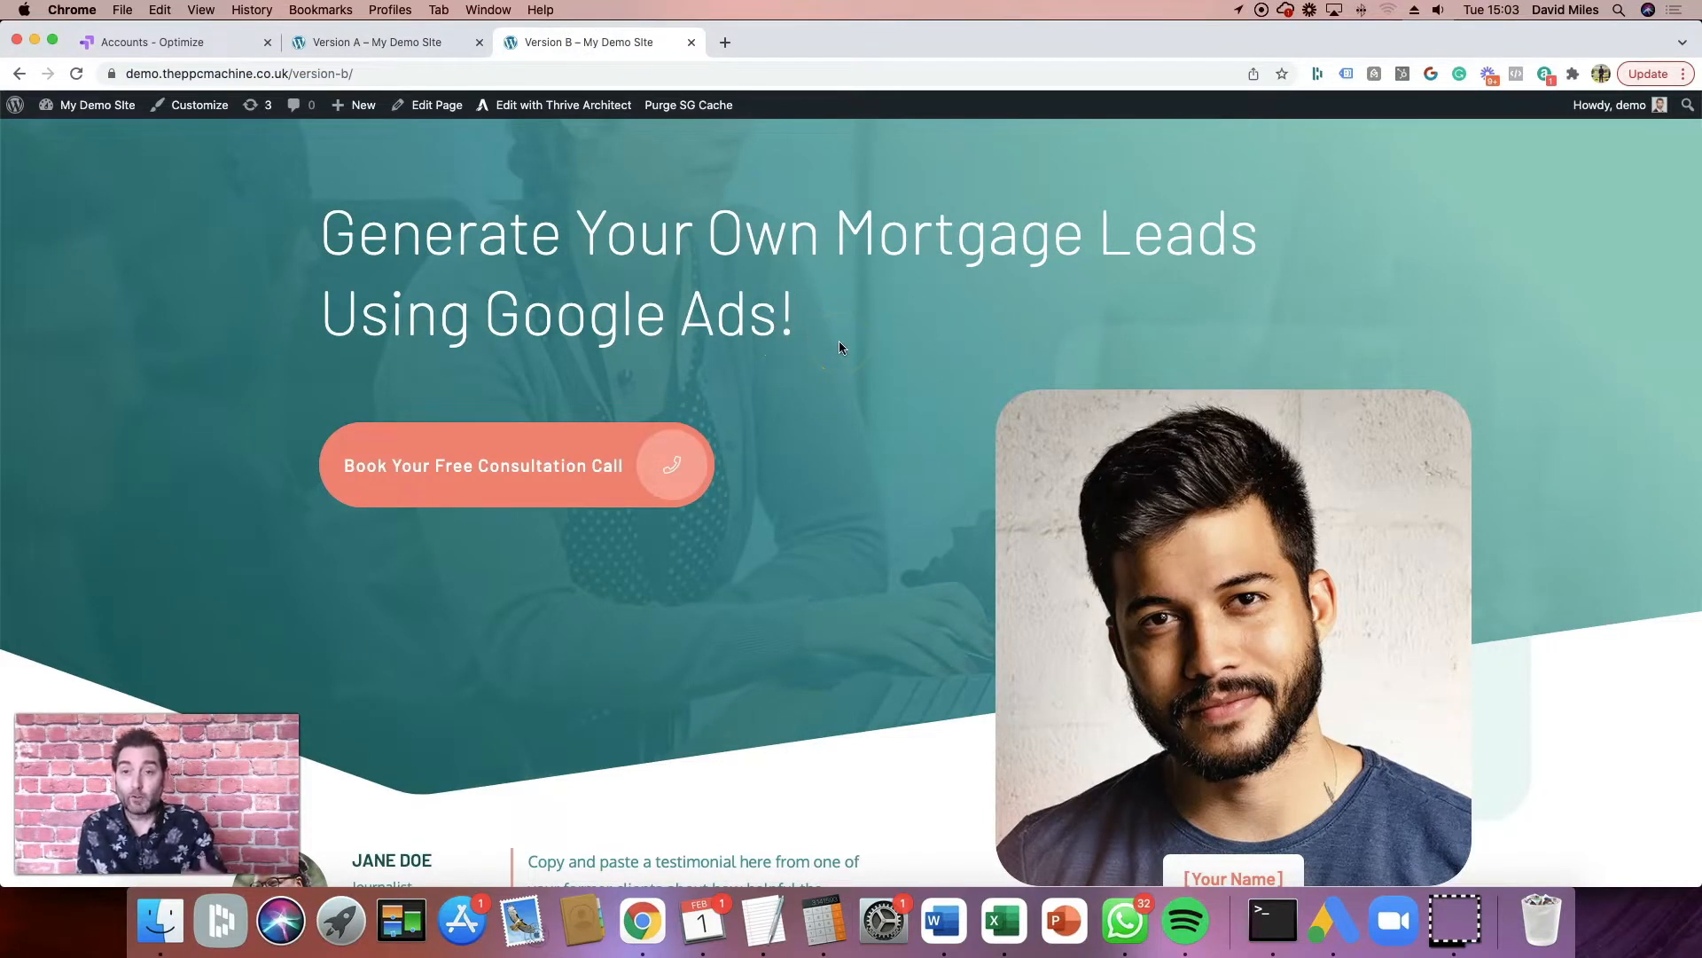
Step: Switch to Google Optimize, start the account setup and complete its first page of preferences
left_click(891, 344)
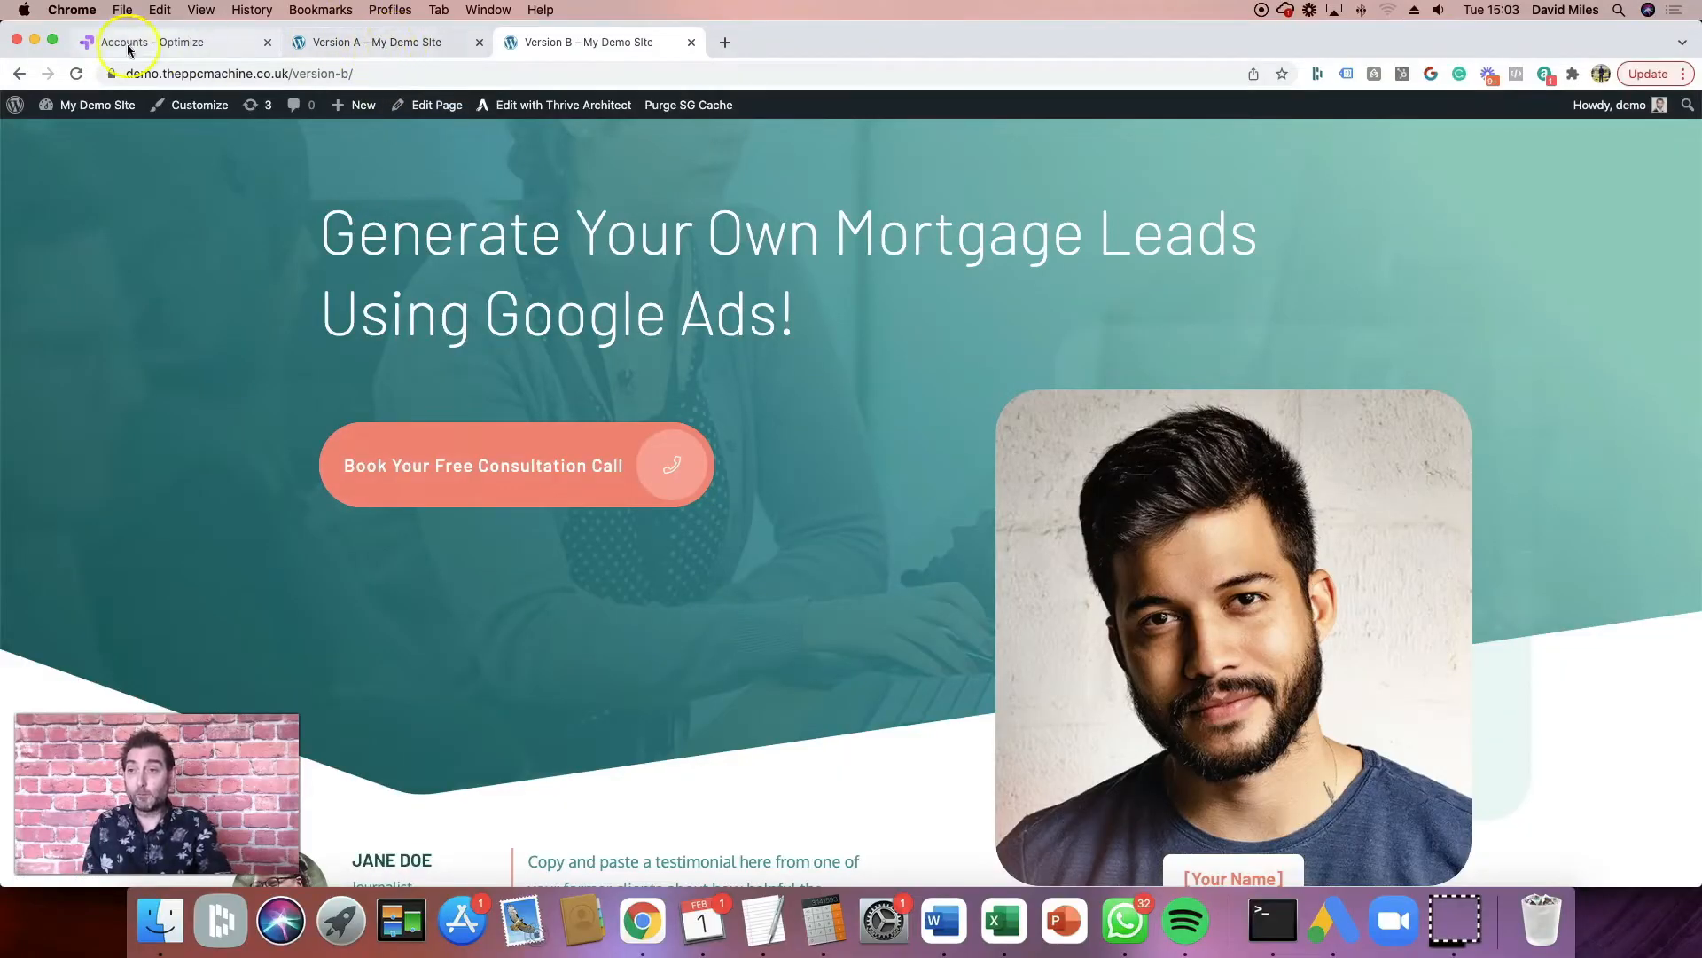
left_click(129, 45)
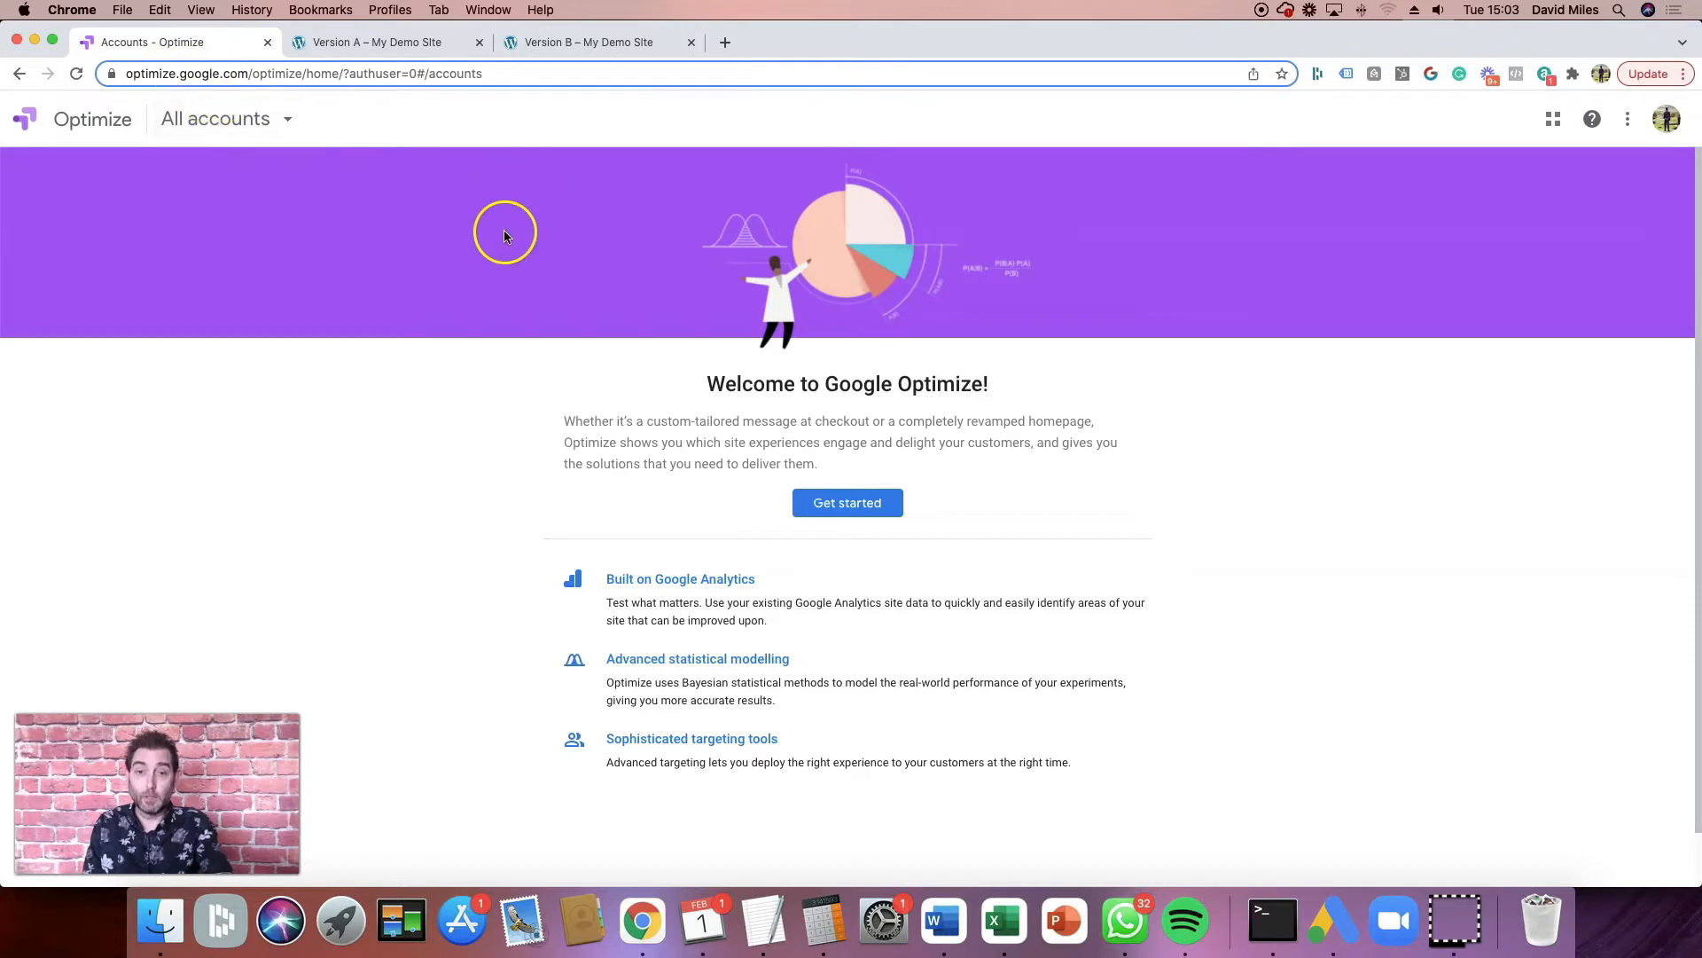
scroll(1019, 487, "down", 2)
left_click(847, 449)
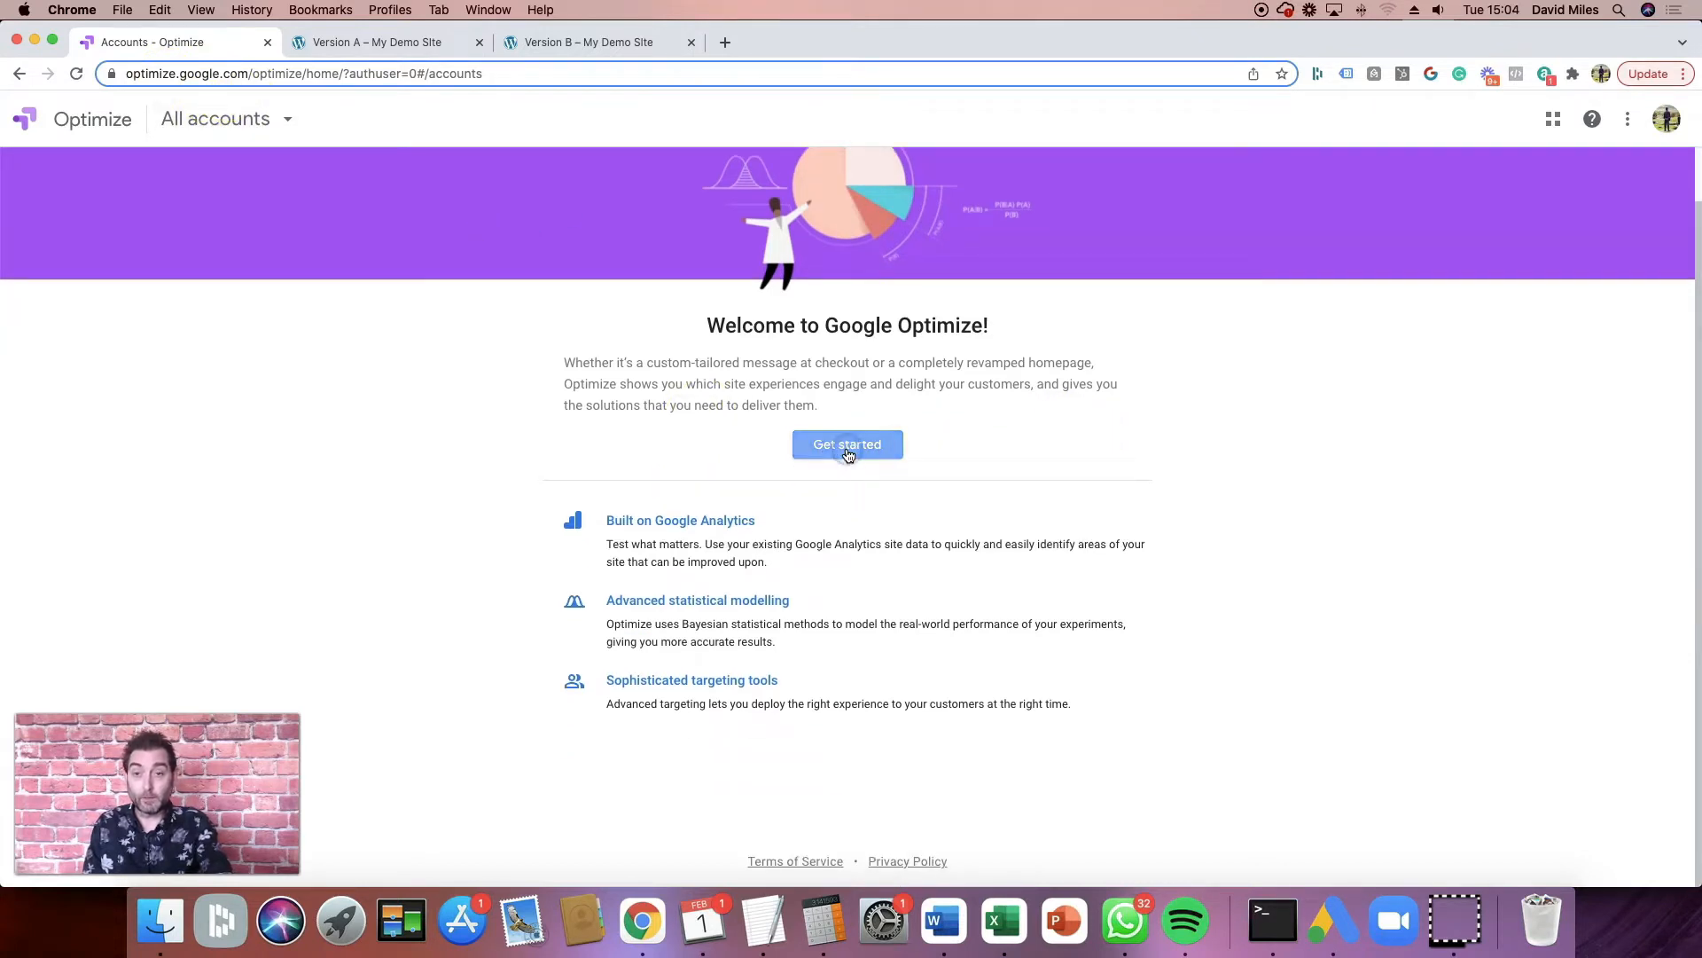
left_click(553, 313)
left_click(557, 394)
left_click(554, 471)
left_click(1211, 722)
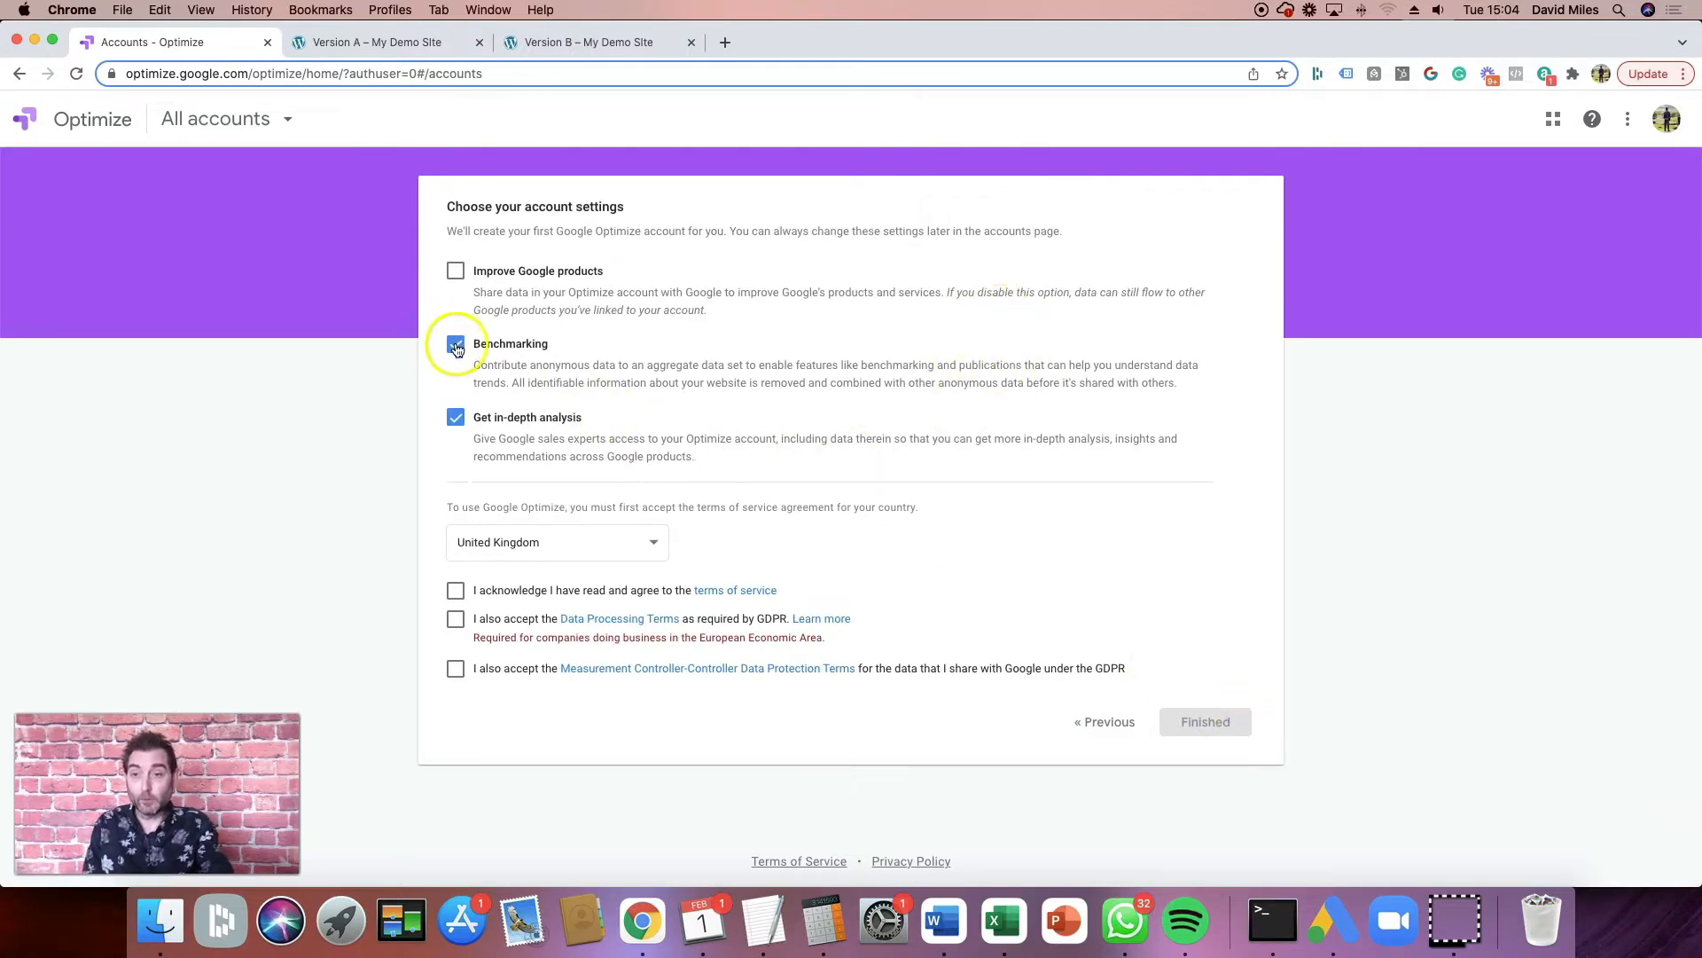
Step: Accept the terms of service, Data Processing Terms and Measurement Controller-Controller Data Protection Terms, and finish the account settings
left_click(453, 591)
left_click(454, 619)
left_click(457, 670)
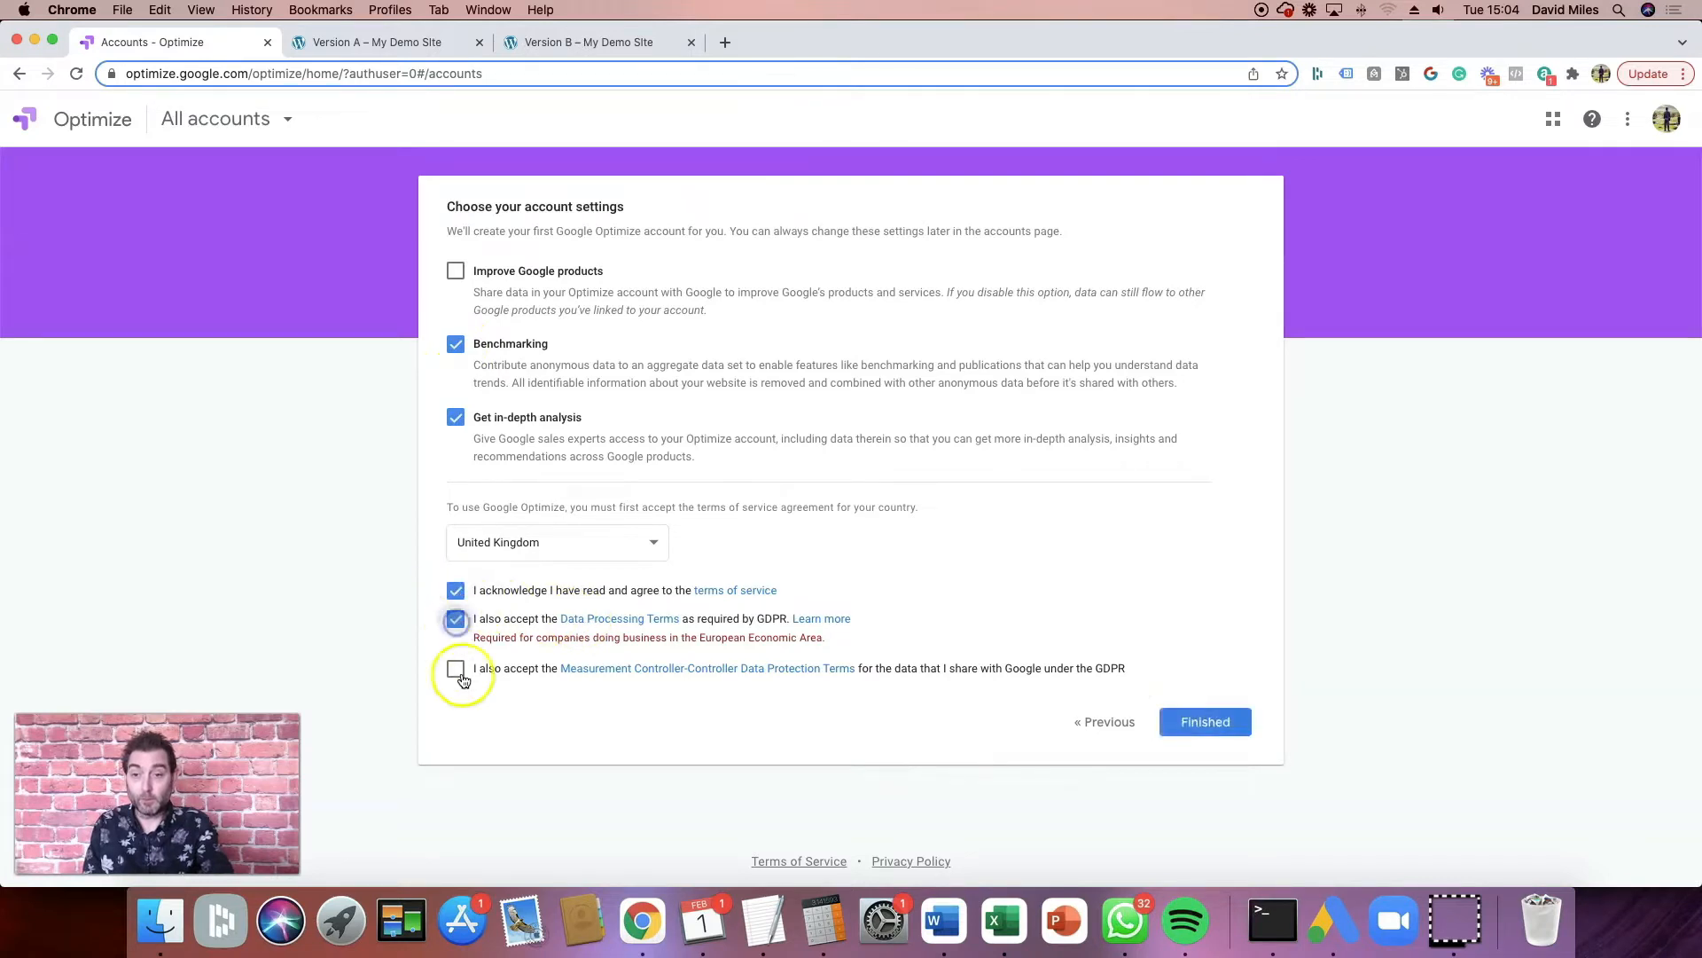
left_click(1207, 721)
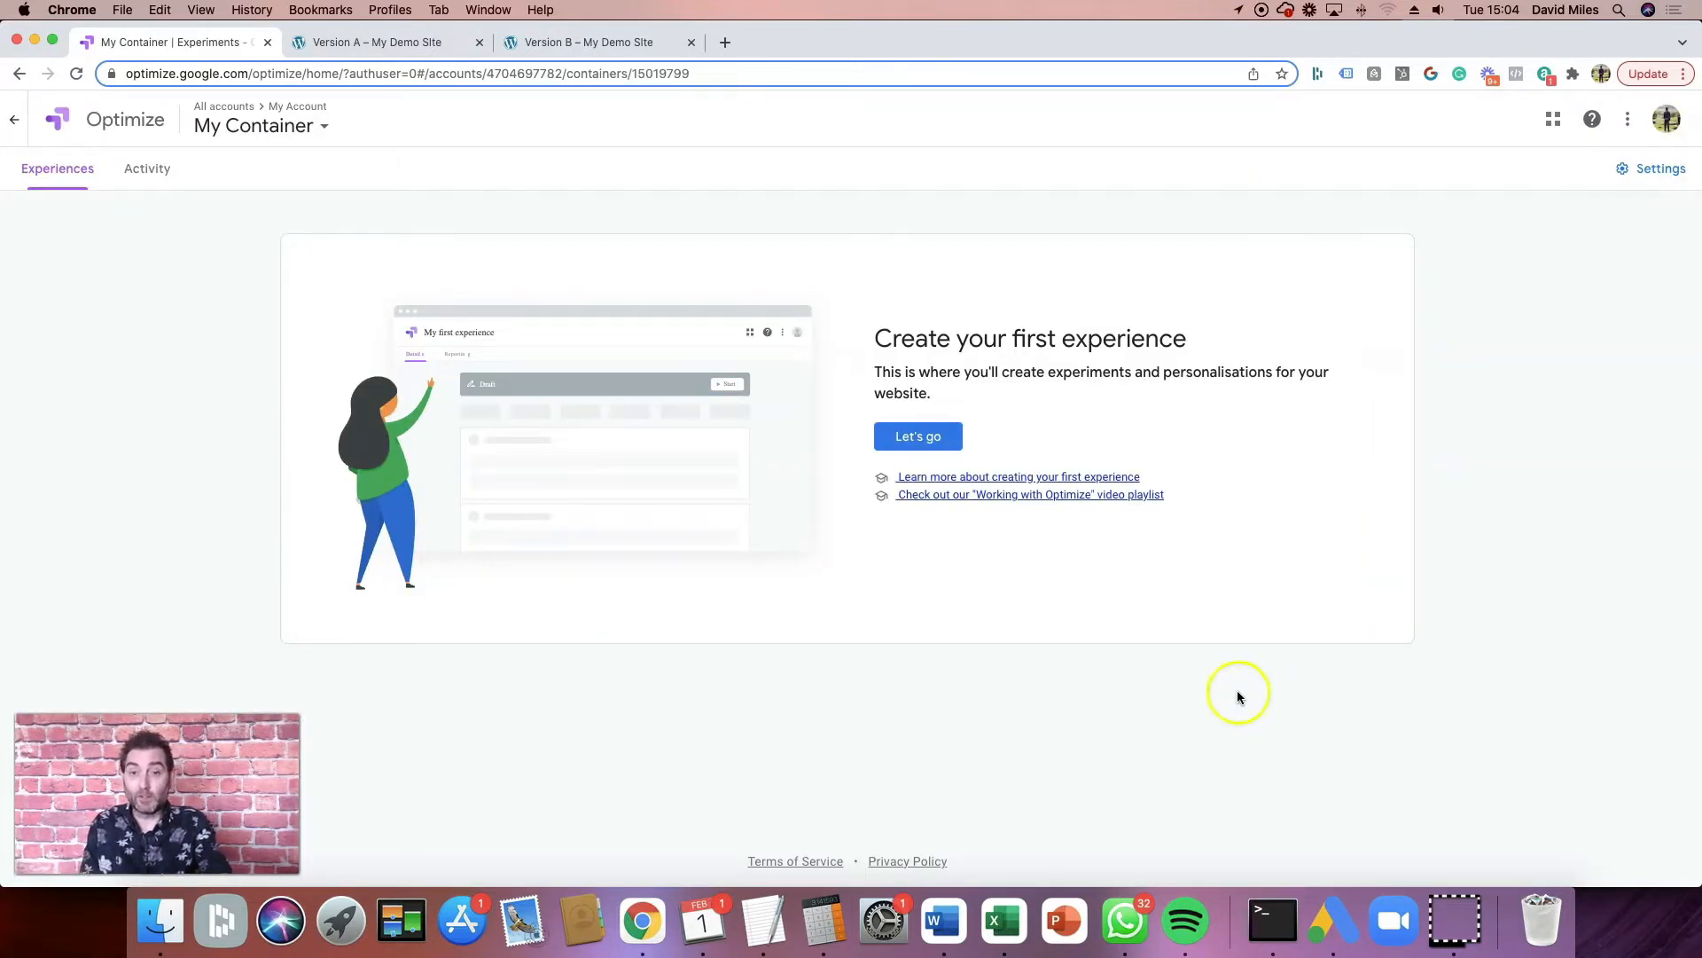
Step: Start a new experience named "Headline test" and choose Redirect test as its type
left_click(916, 441)
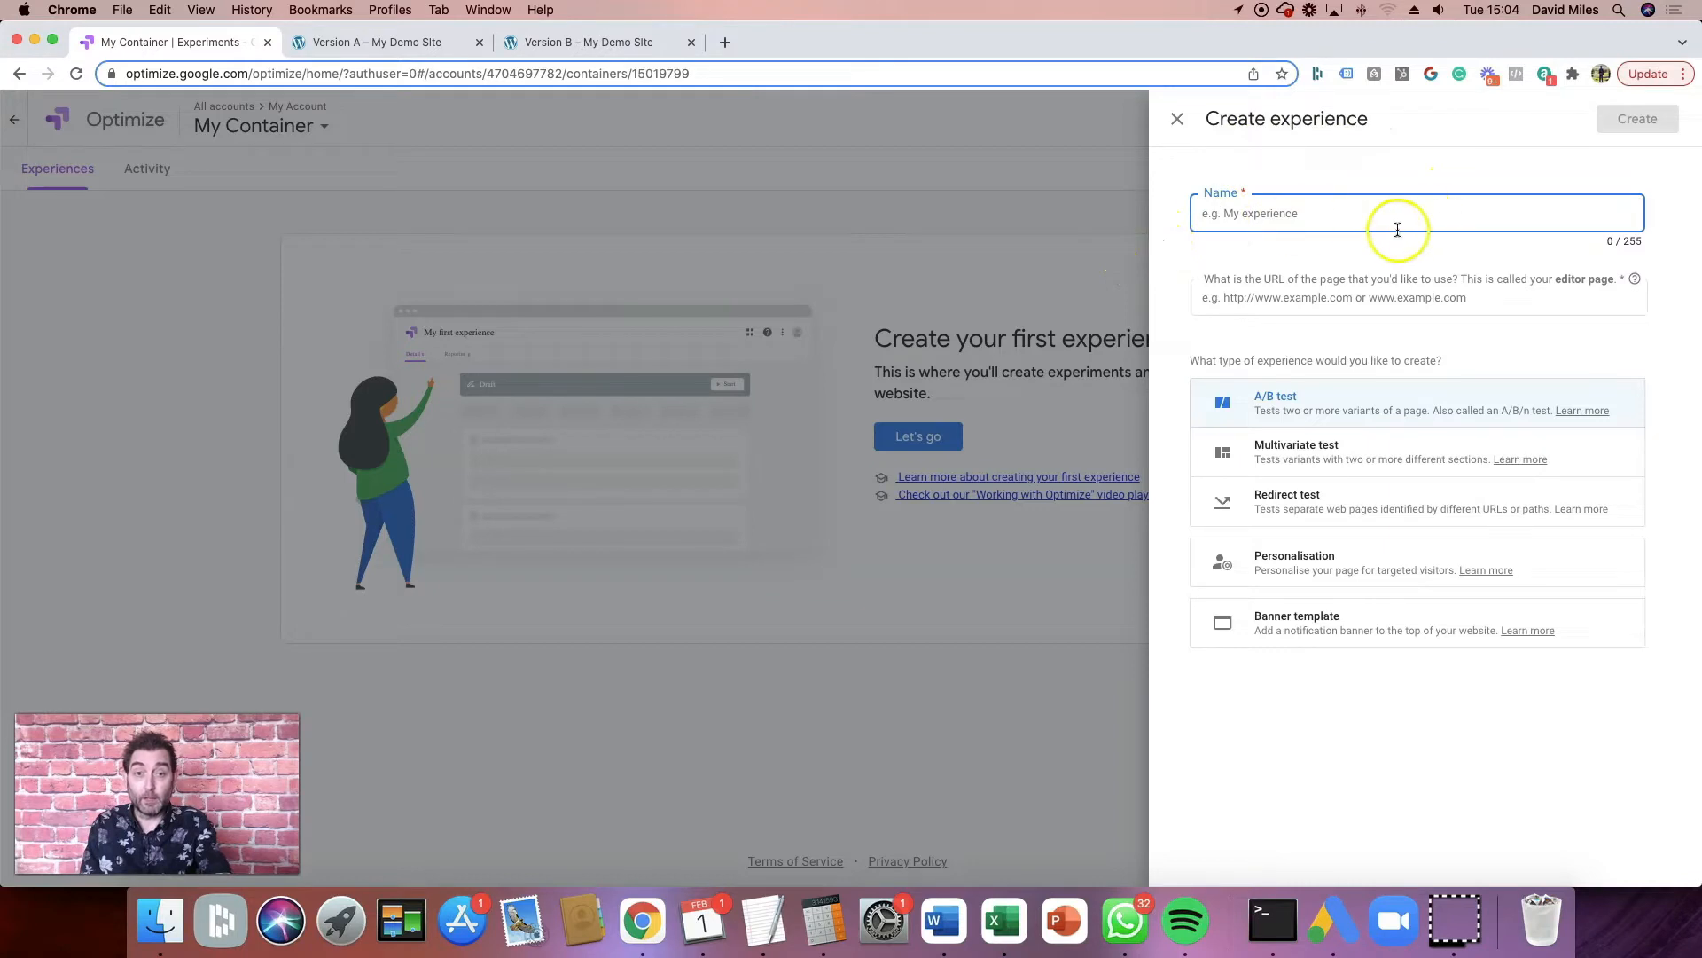
left_click(1345, 219)
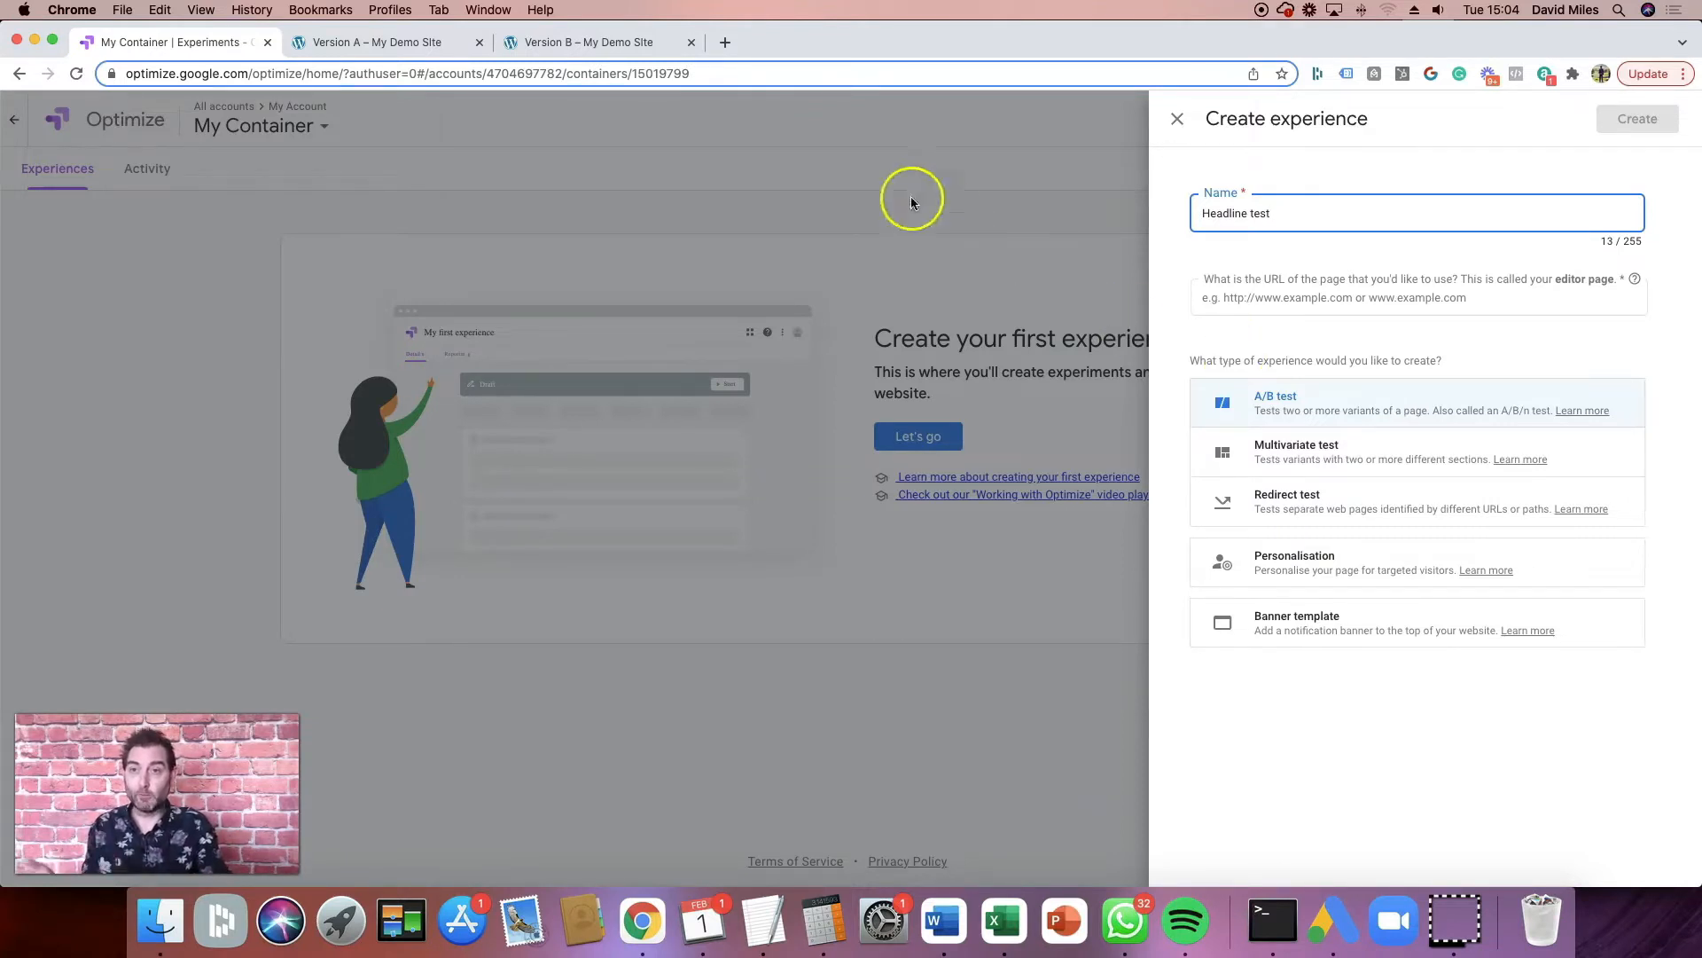
left_click(359, 42)
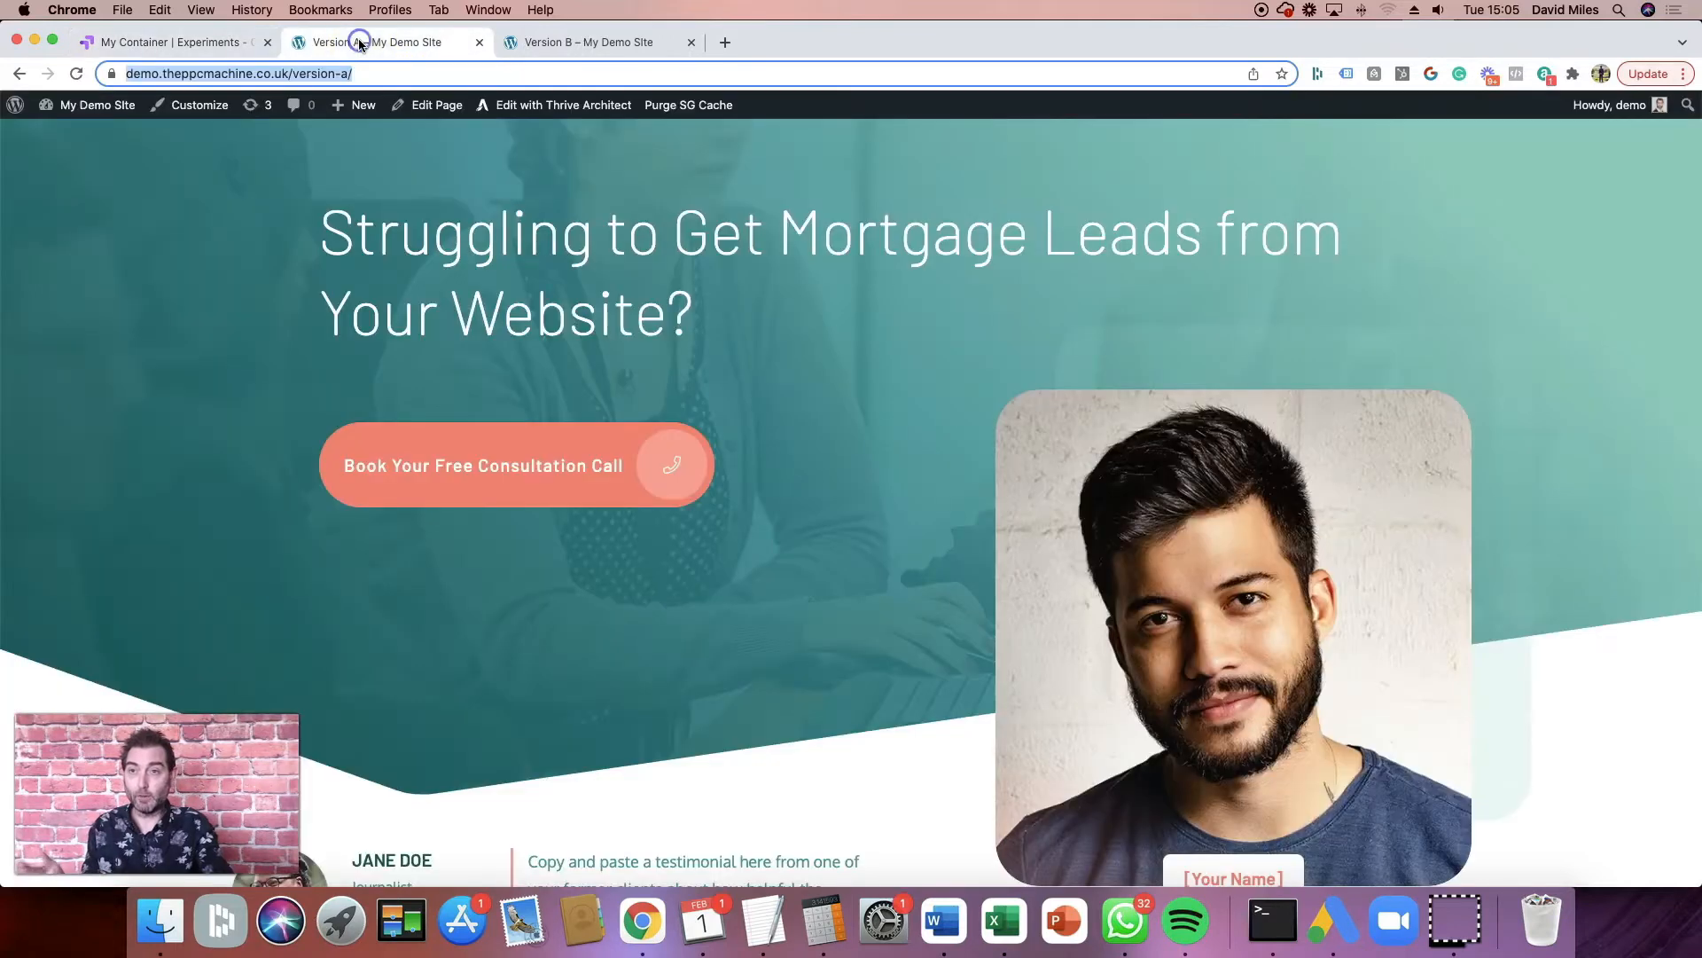
left_click(590, 42)
left_click(149, 41)
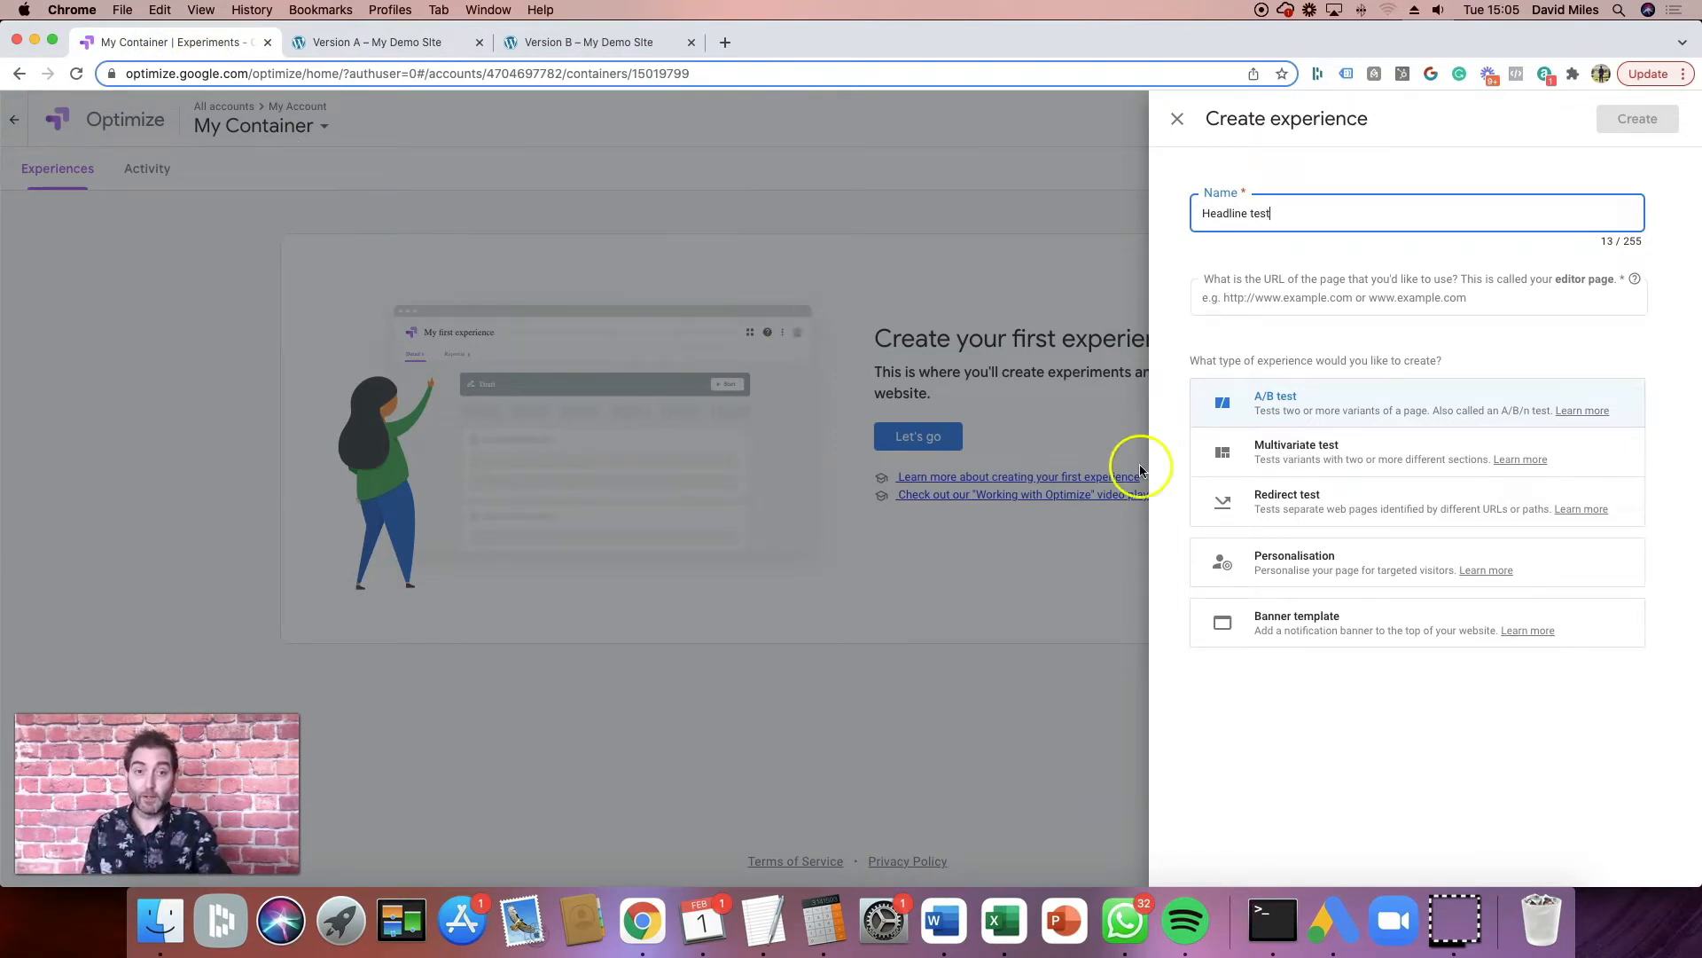
left_click(1304, 505)
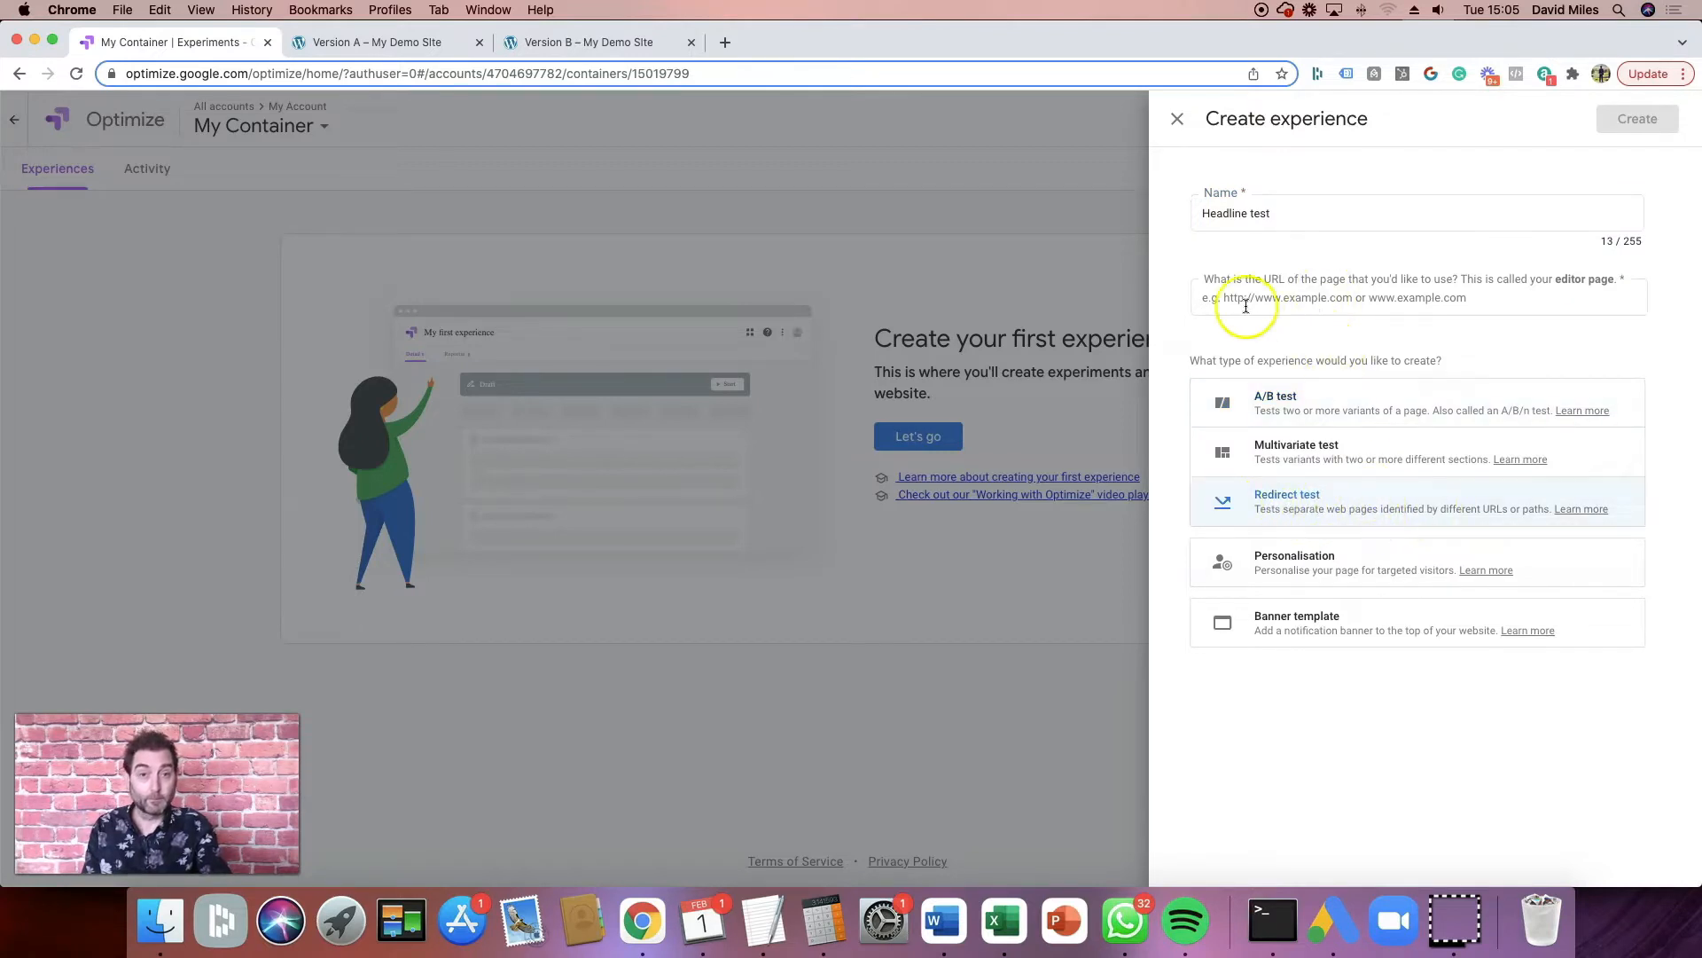
left_click(1273, 299)
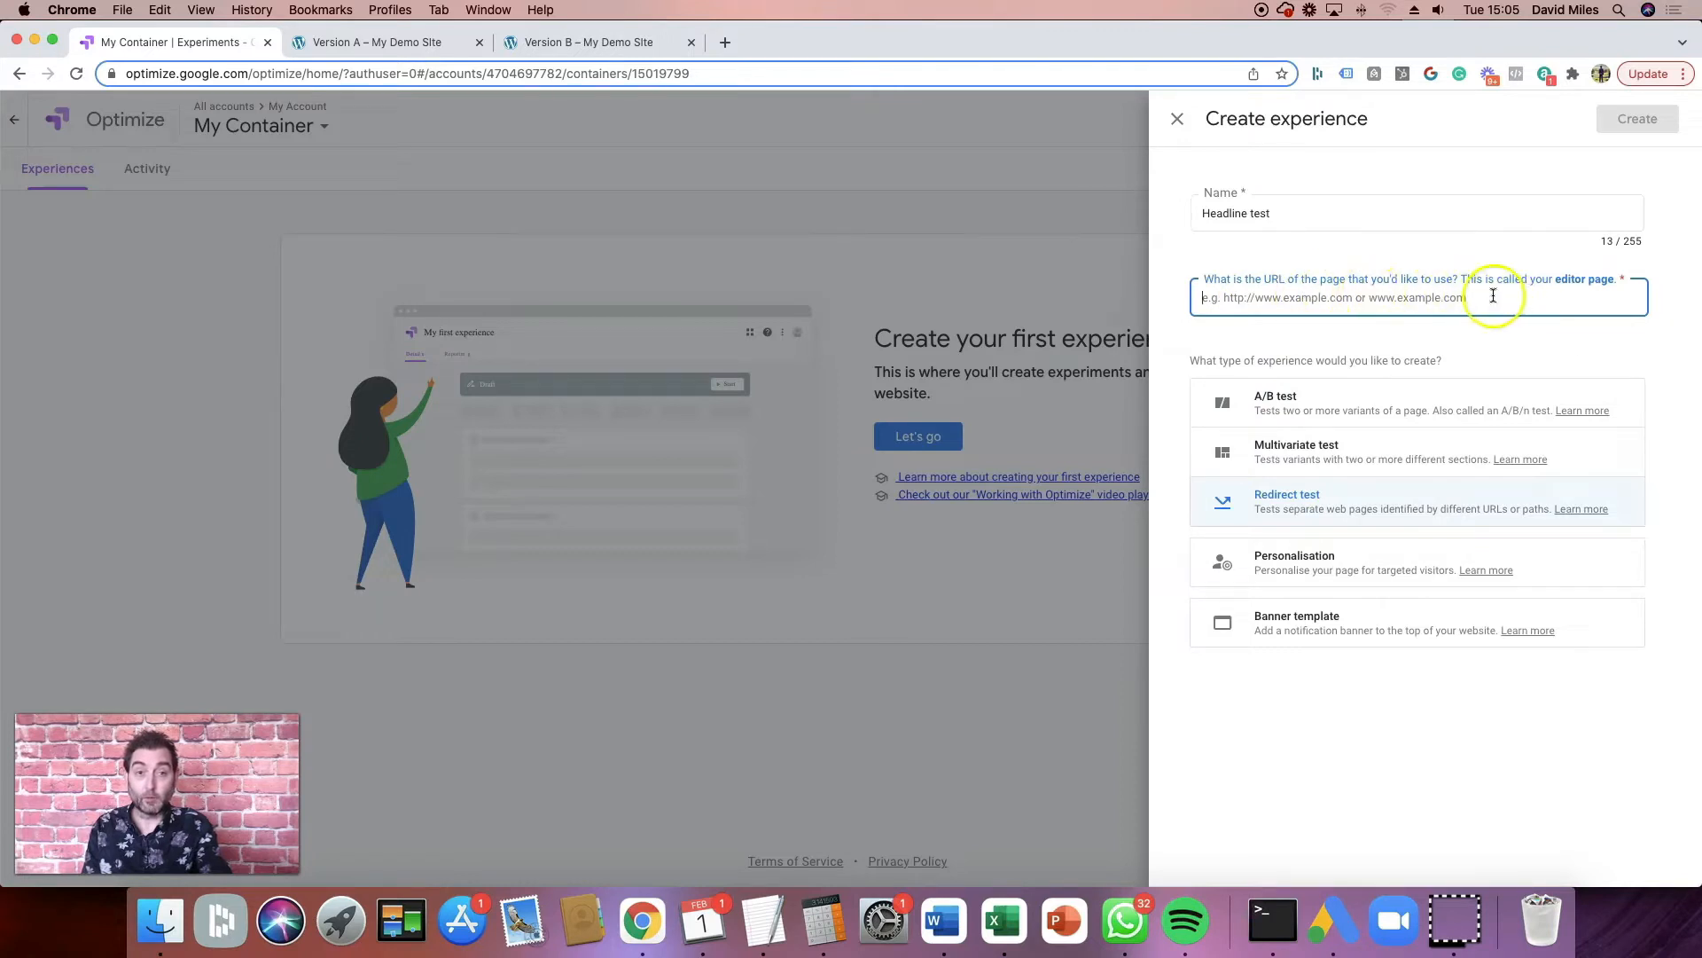
left_click(399, 45)
left_click(419, 76)
key("super+c")
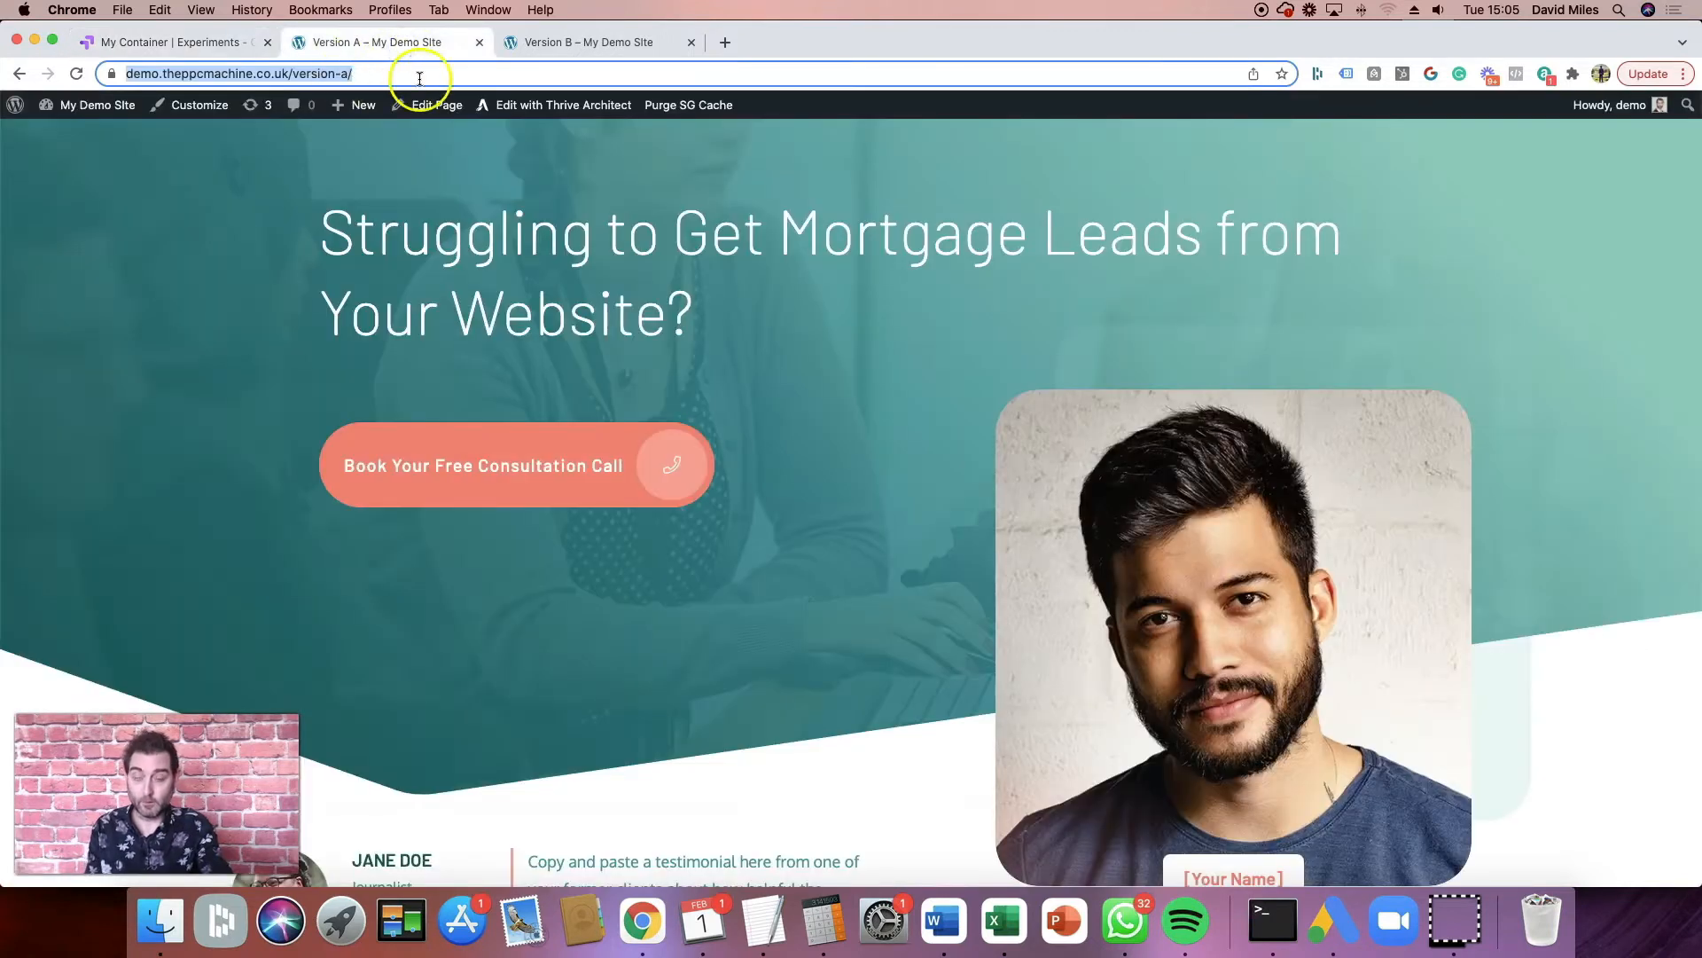
left_click(172, 45)
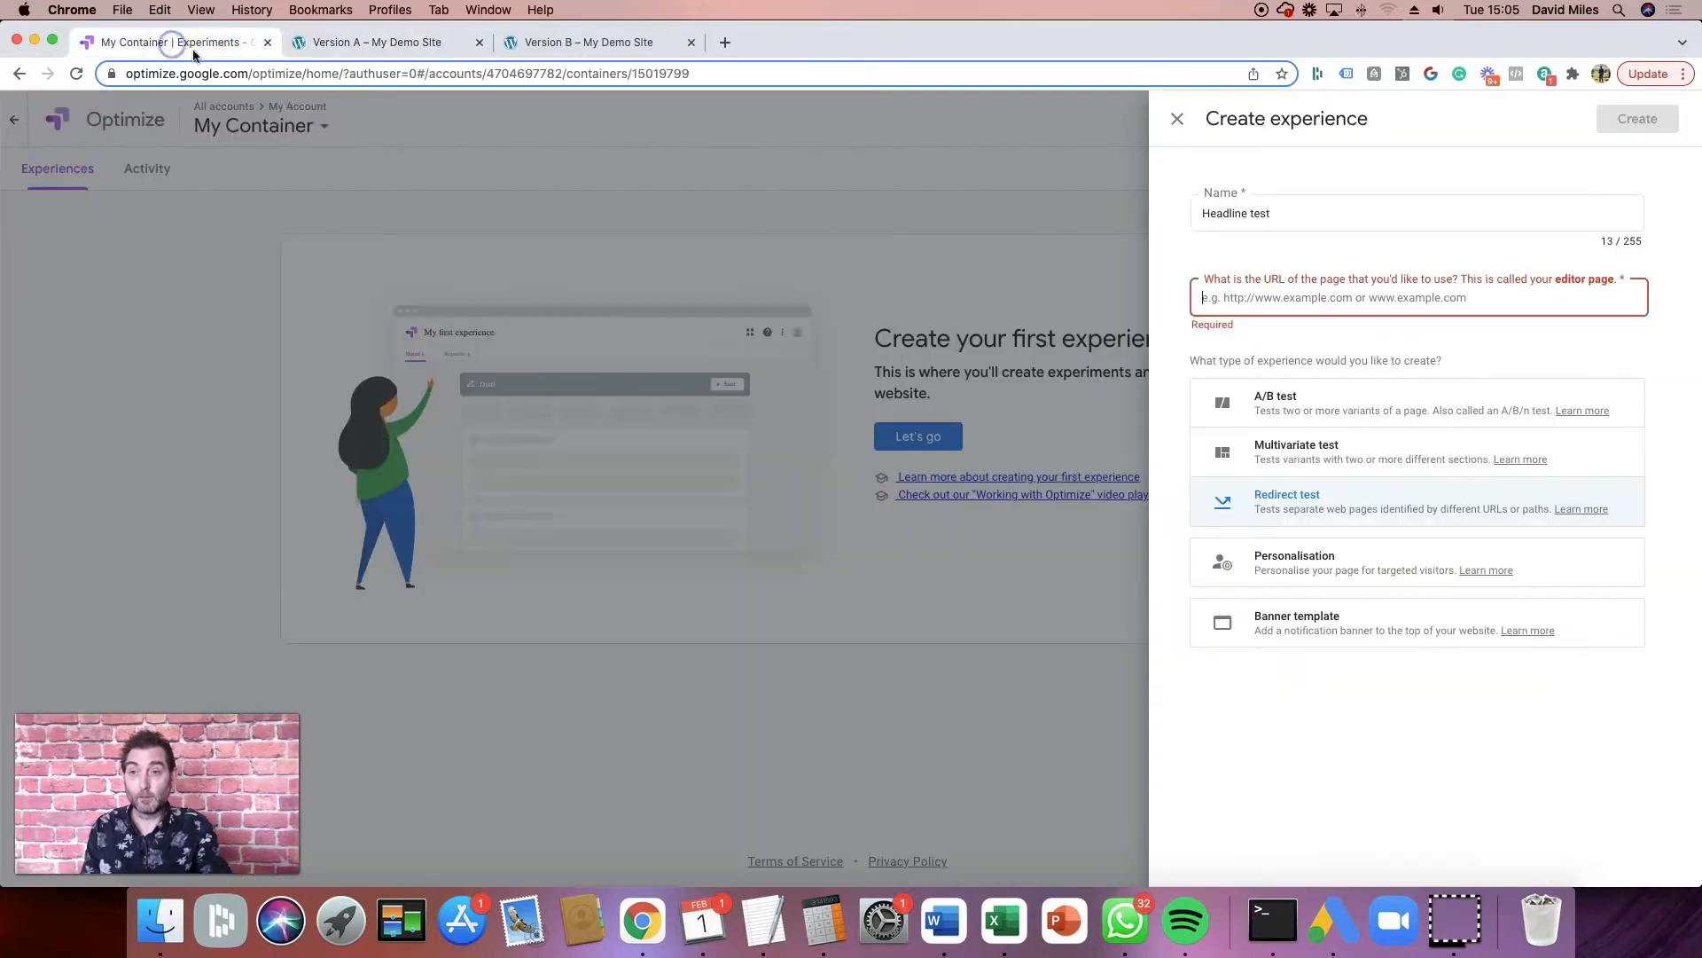
key("super+v")
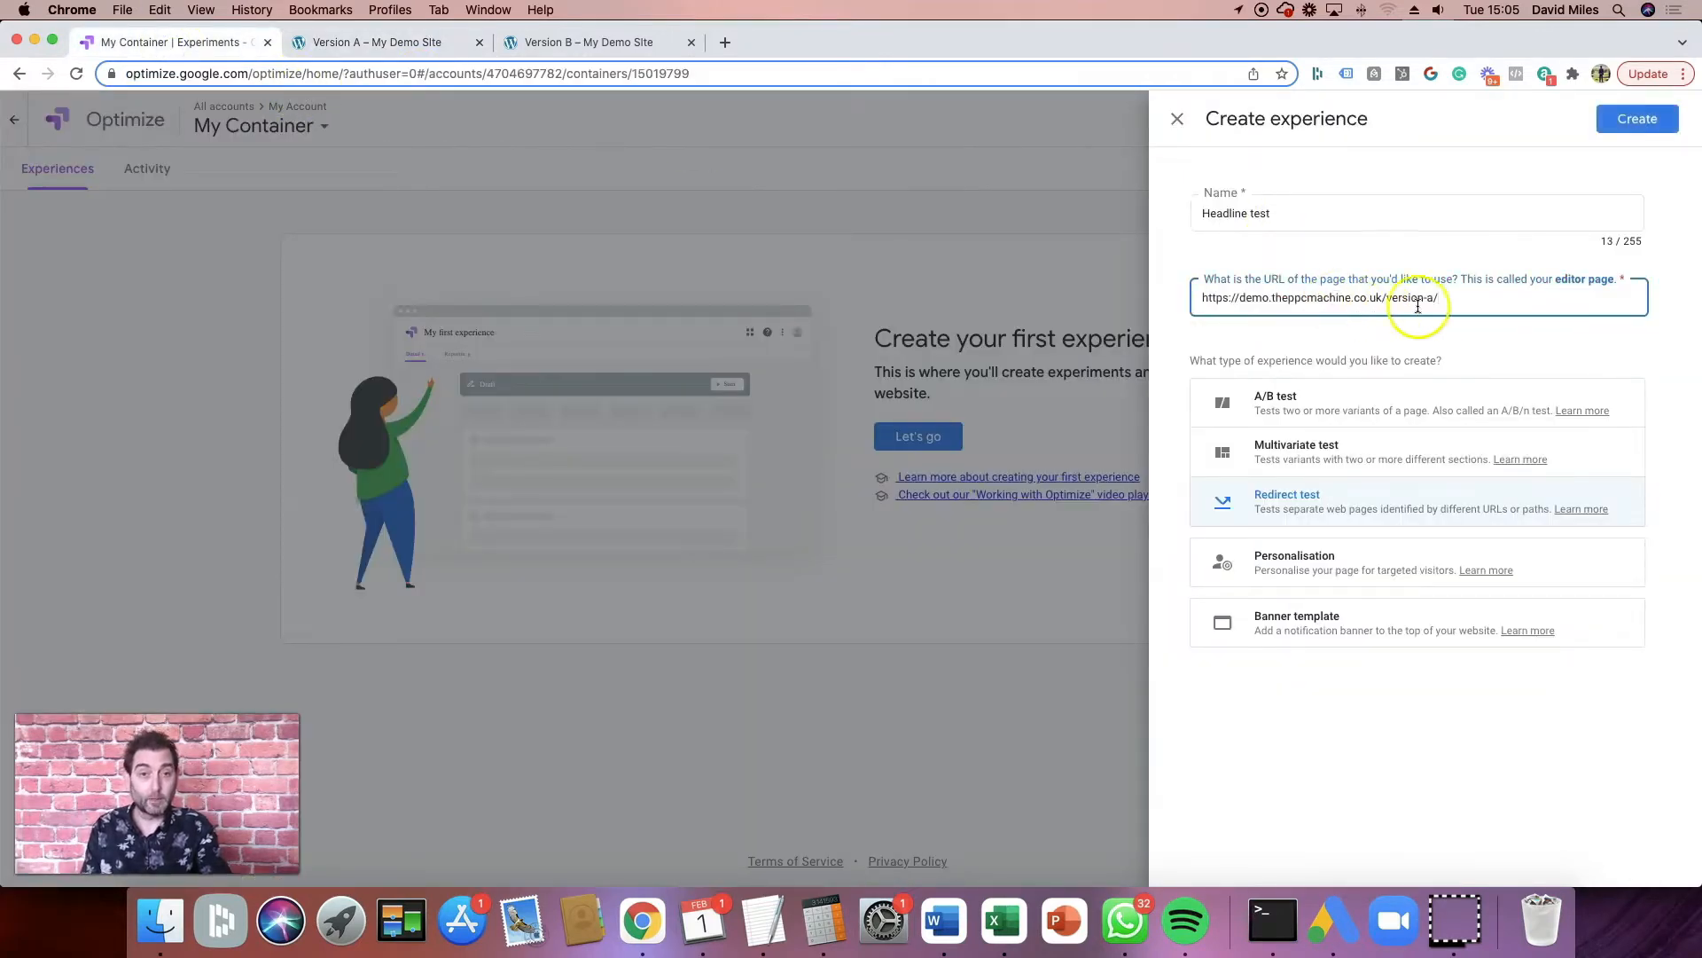
left_click(1632, 122)
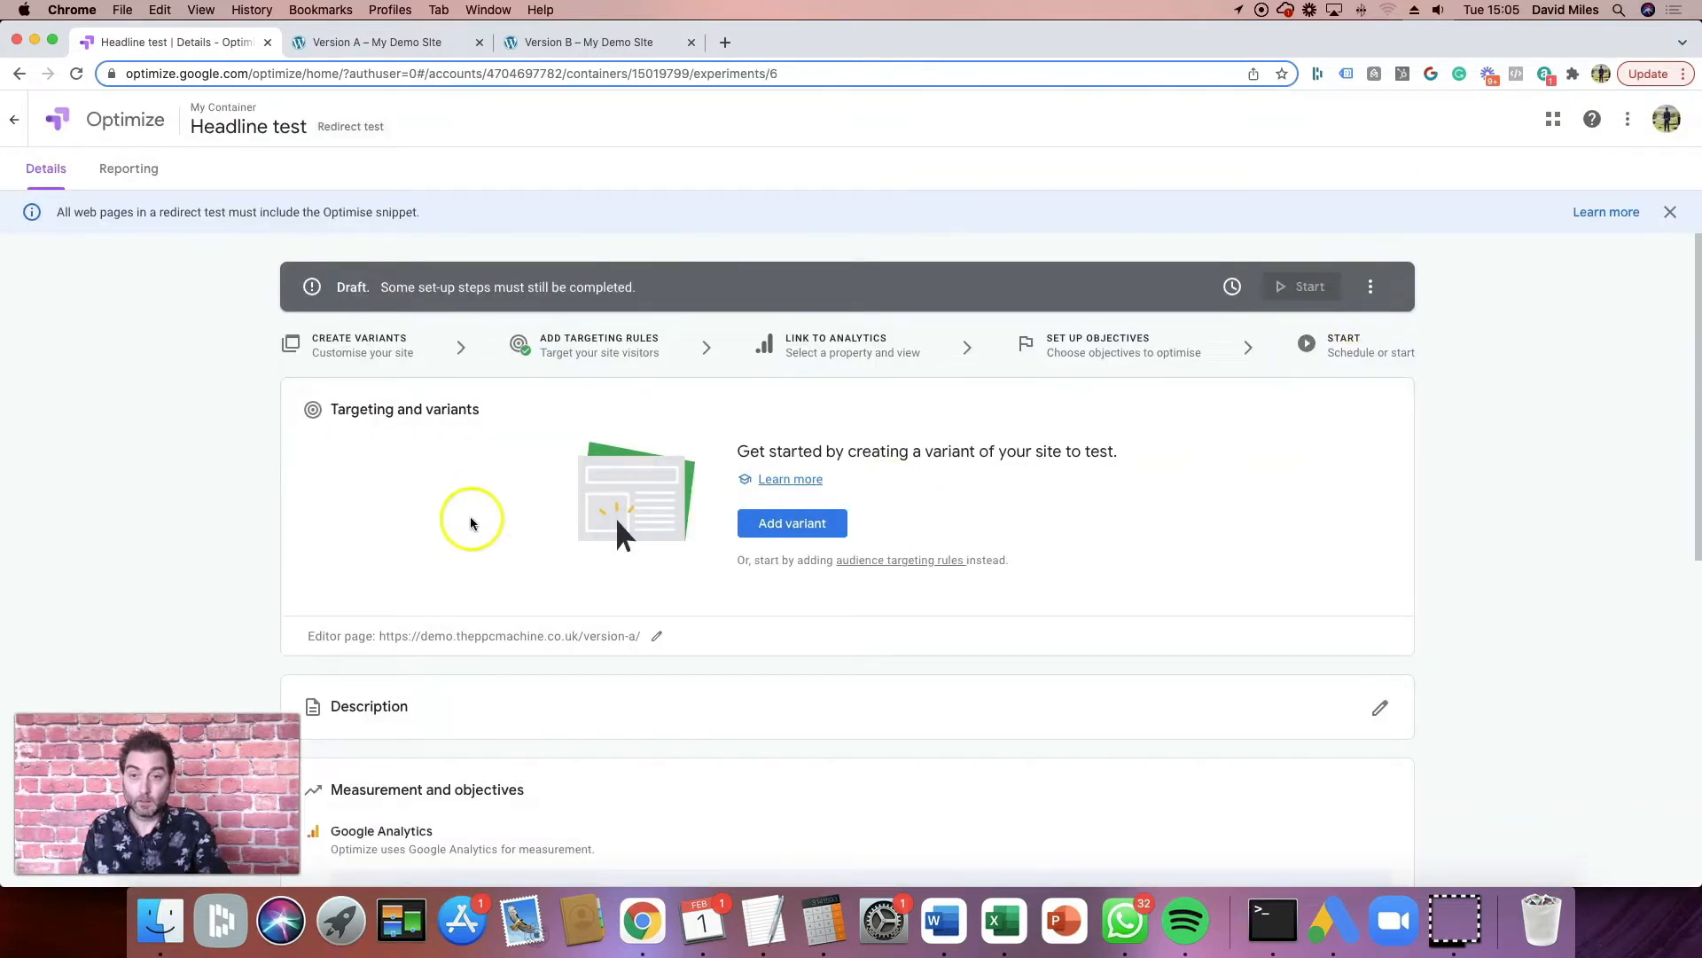
Step: Add a variant to the redirect test and name it "Version B"
scroll(480, 508, "down", 2)
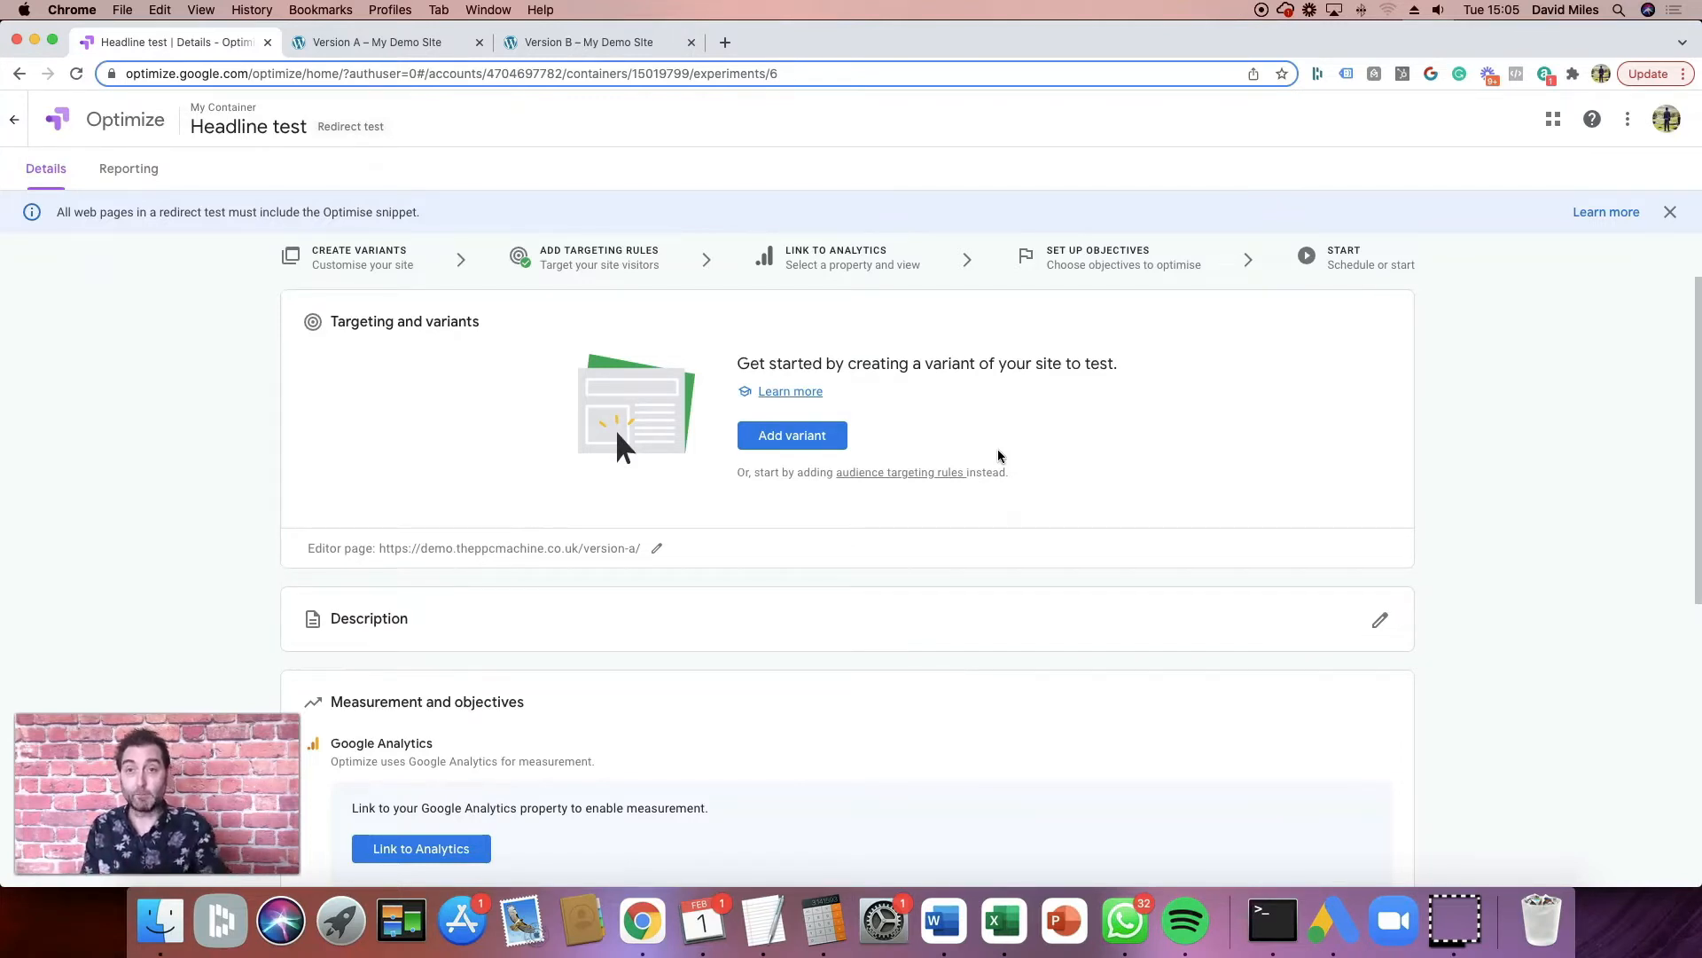
left_click(798, 443)
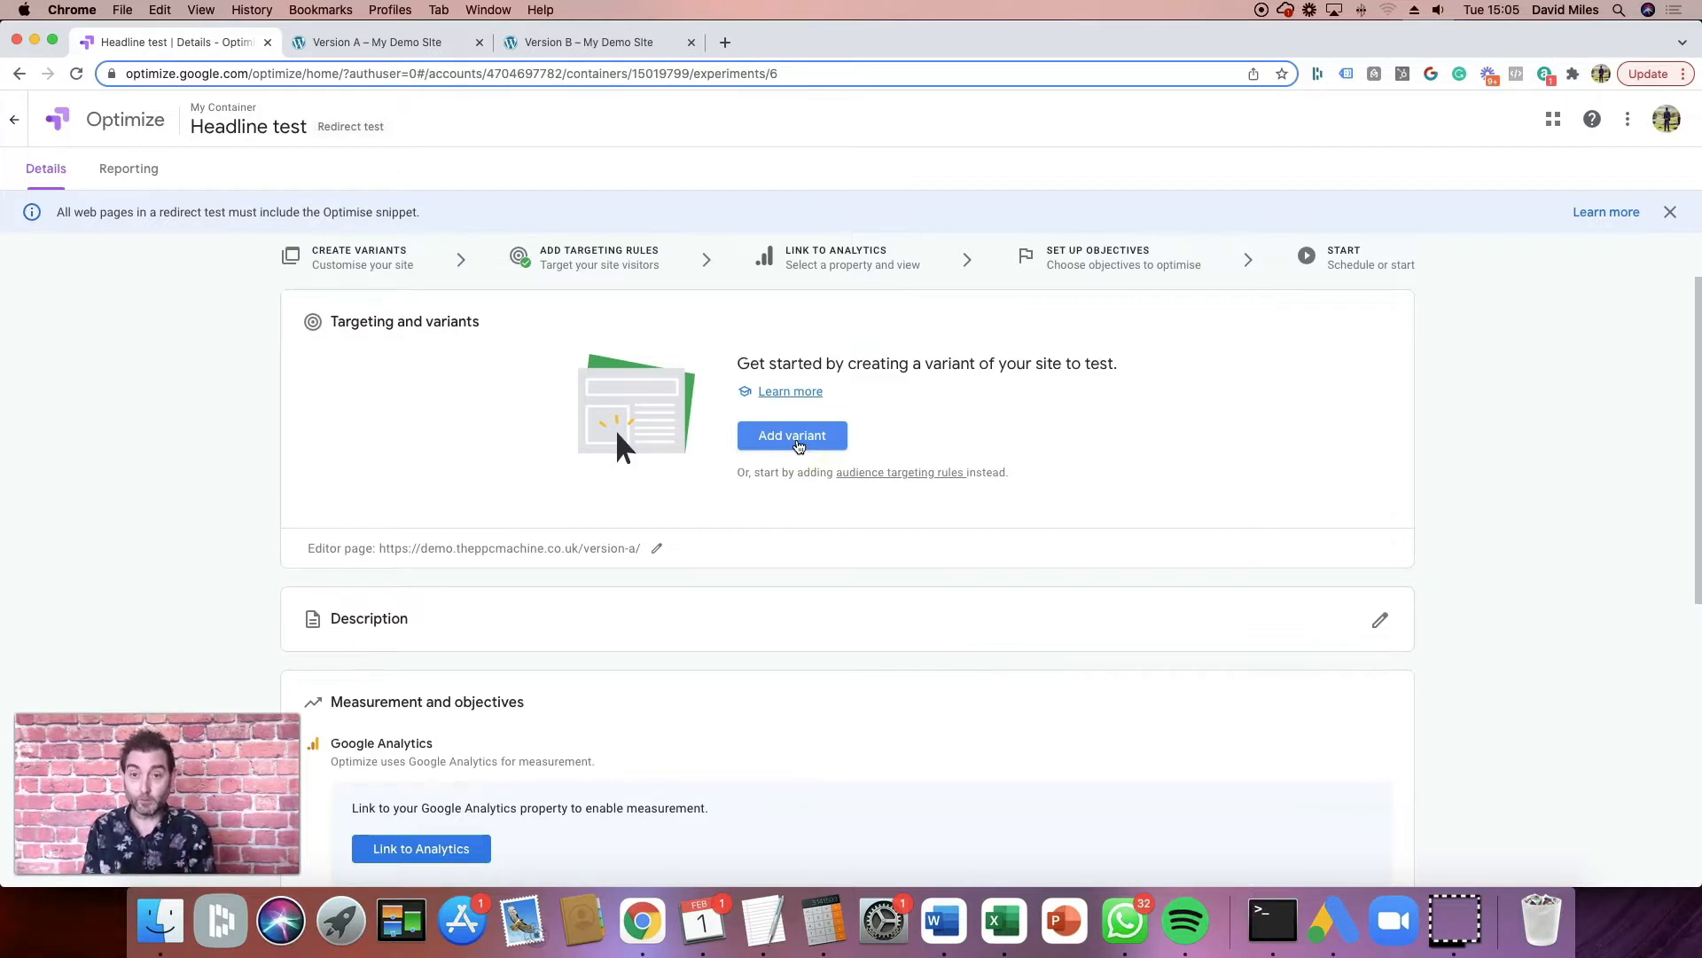
left_click(802, 442)
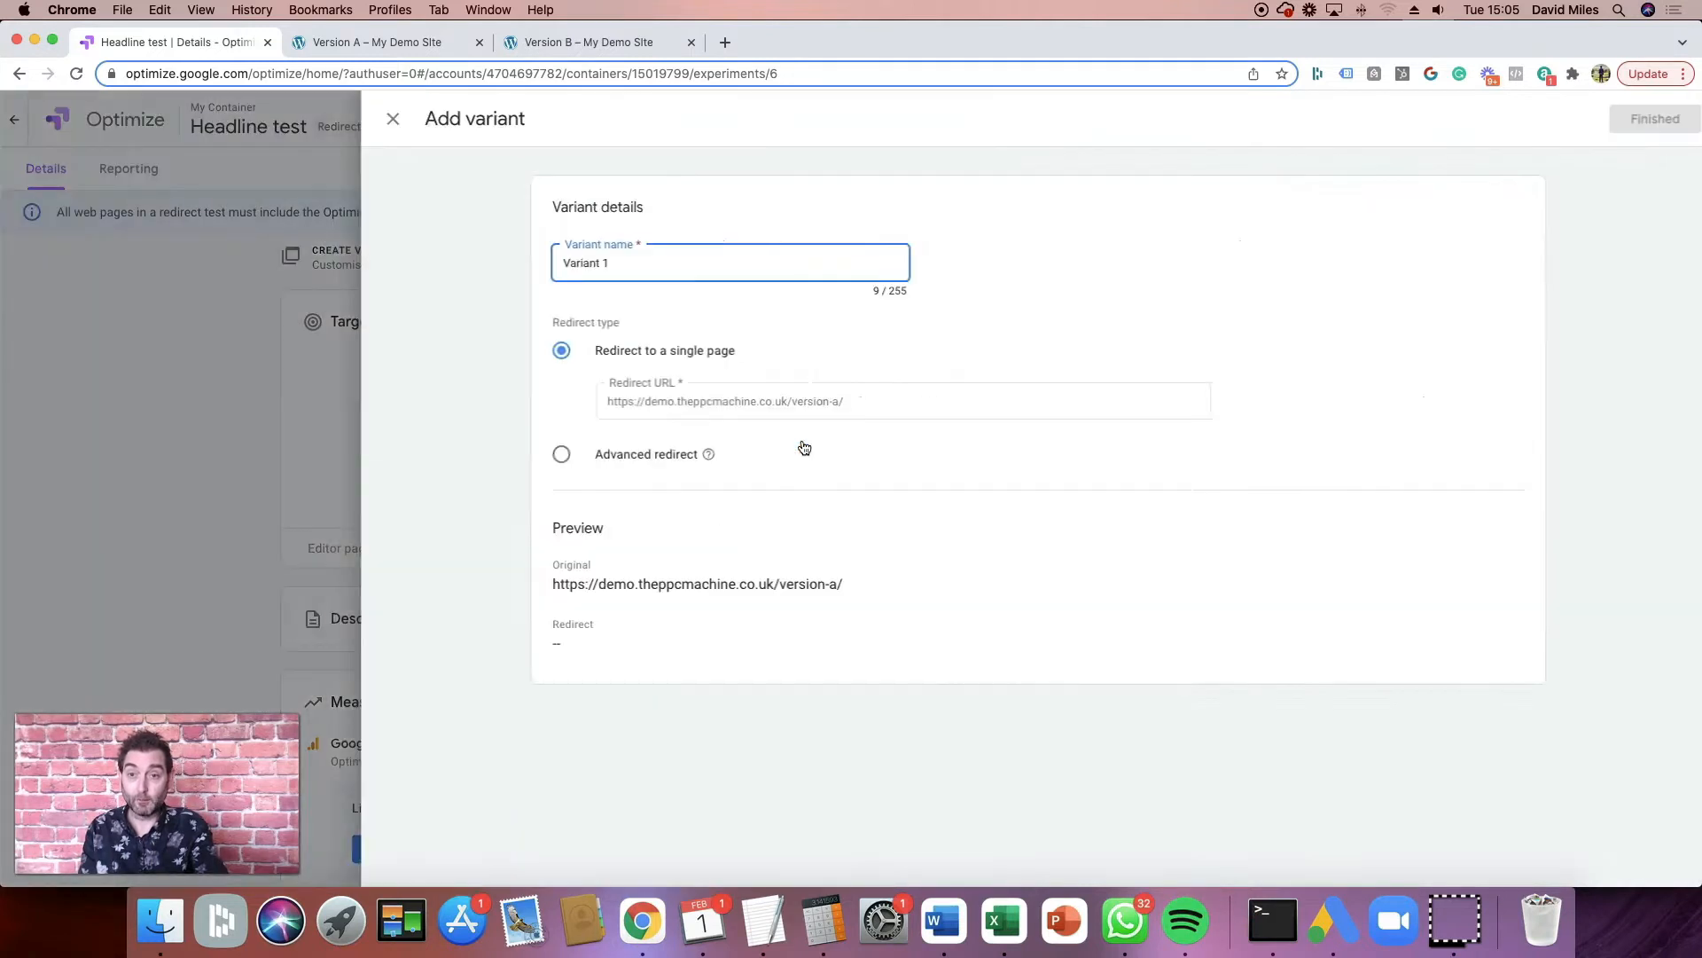
left_click(604, 262)
left_click_drag(604, 262, 472, 259)
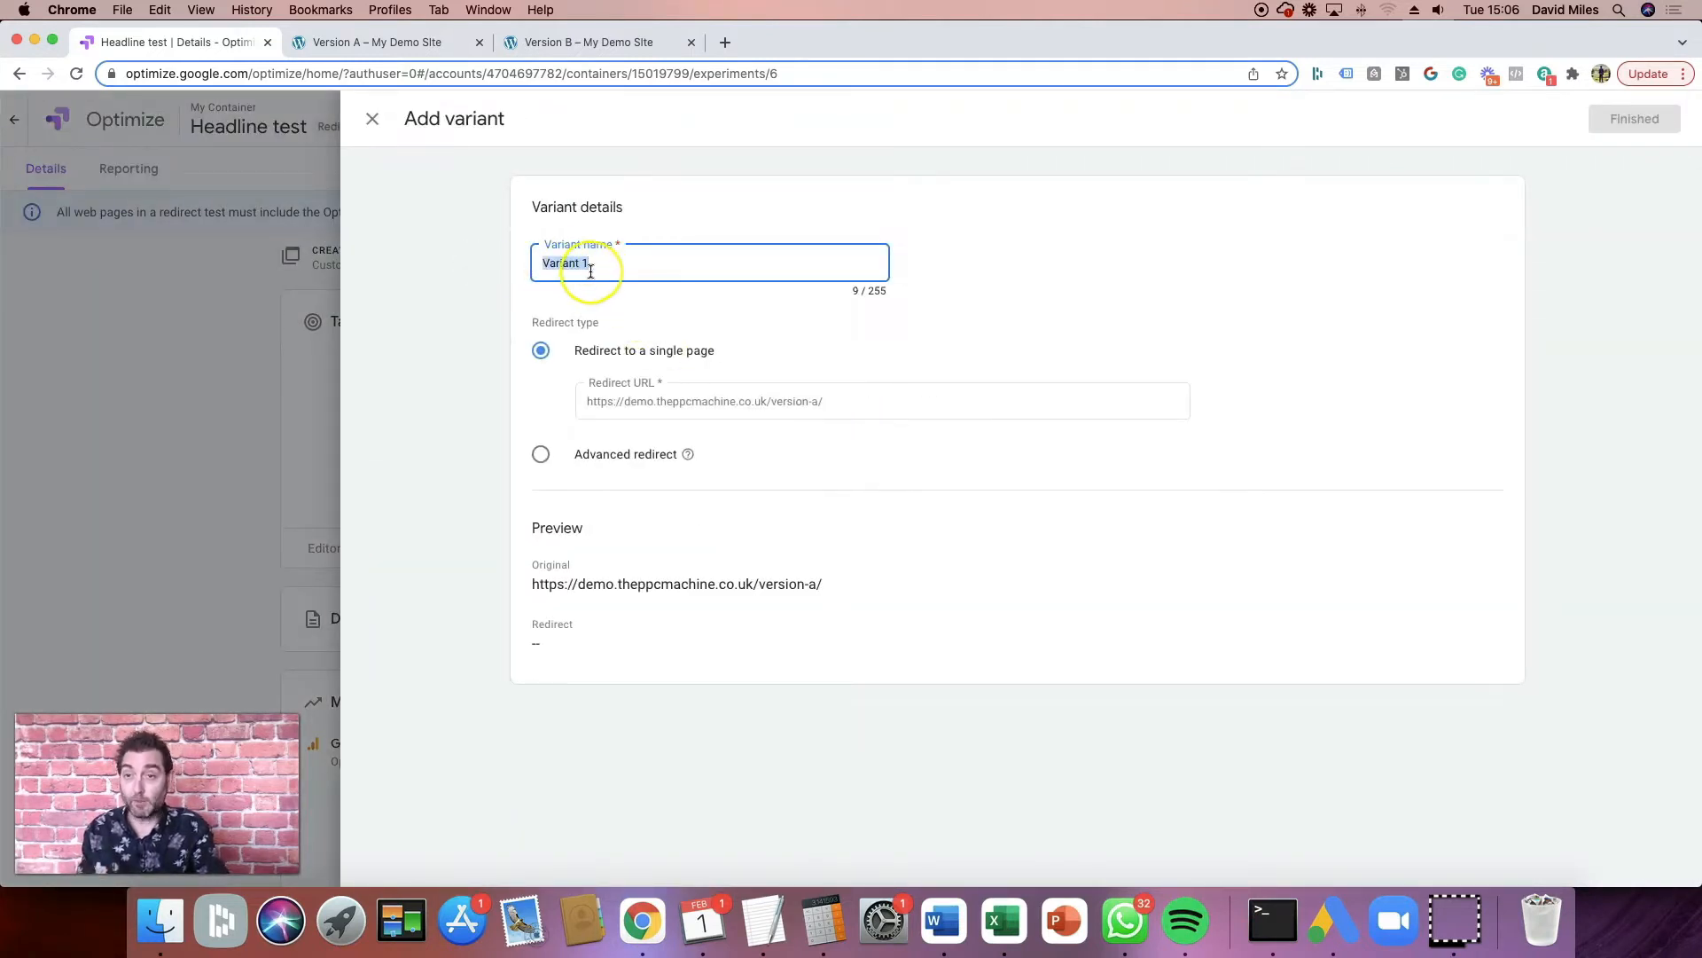
type("Versio")
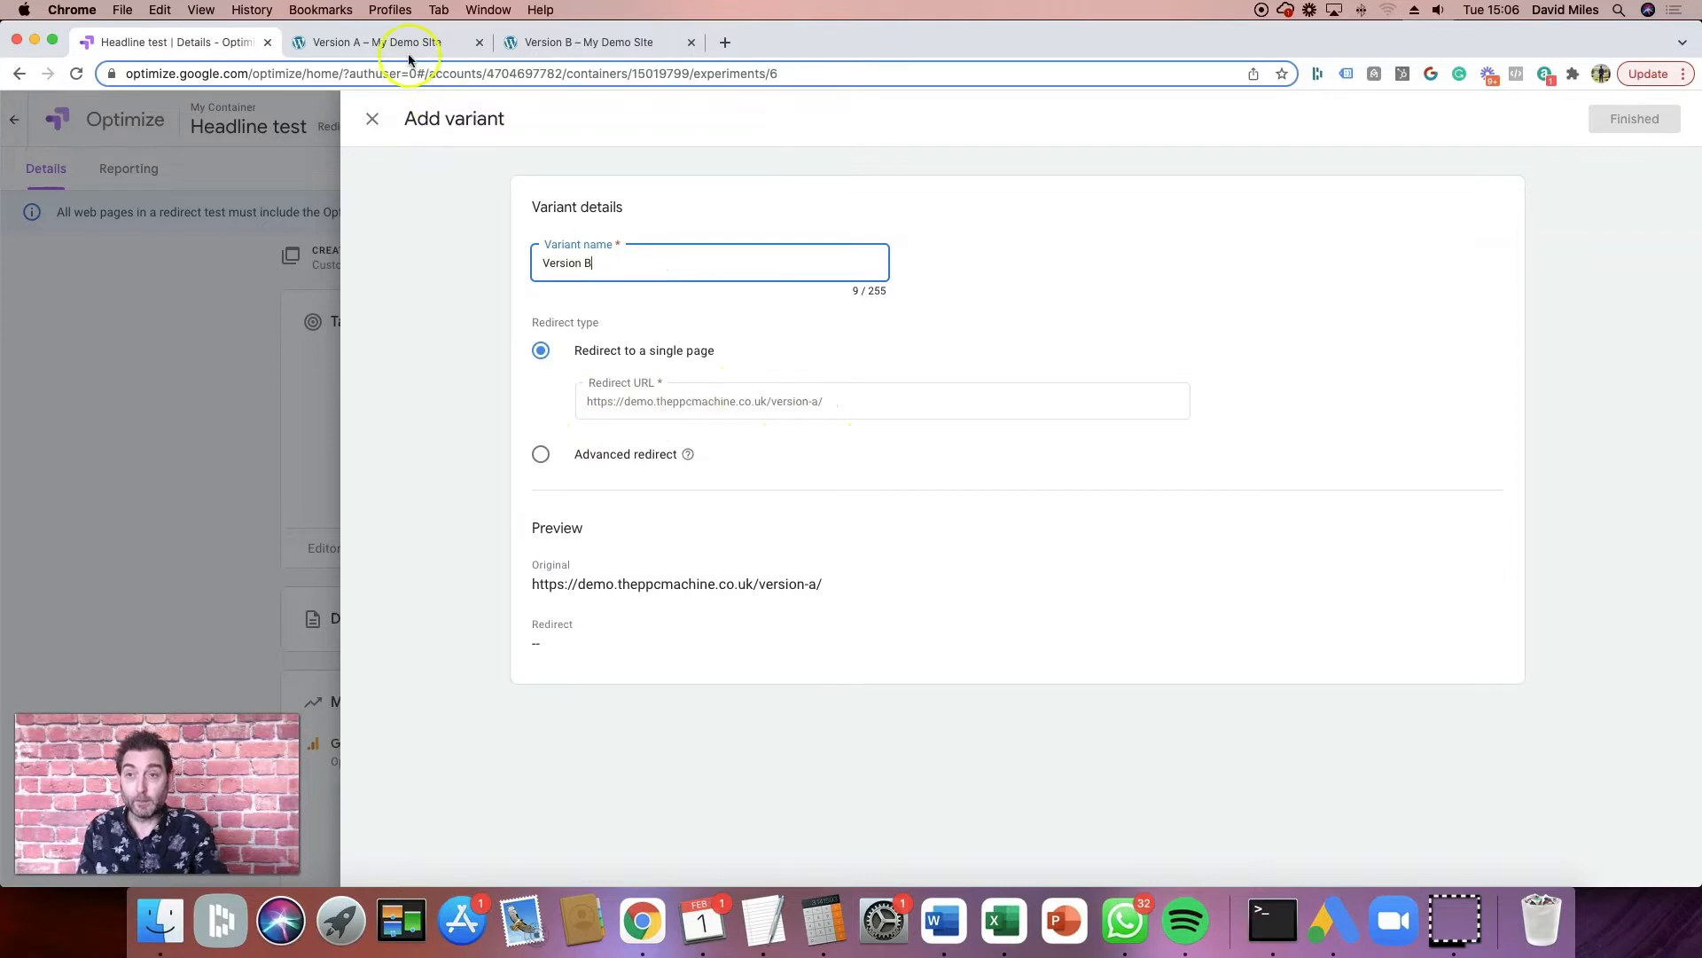
left_click(588, 43)
left_click_drag(417, 74, 99, 80)
key("super+c")
left_click(173, 42)
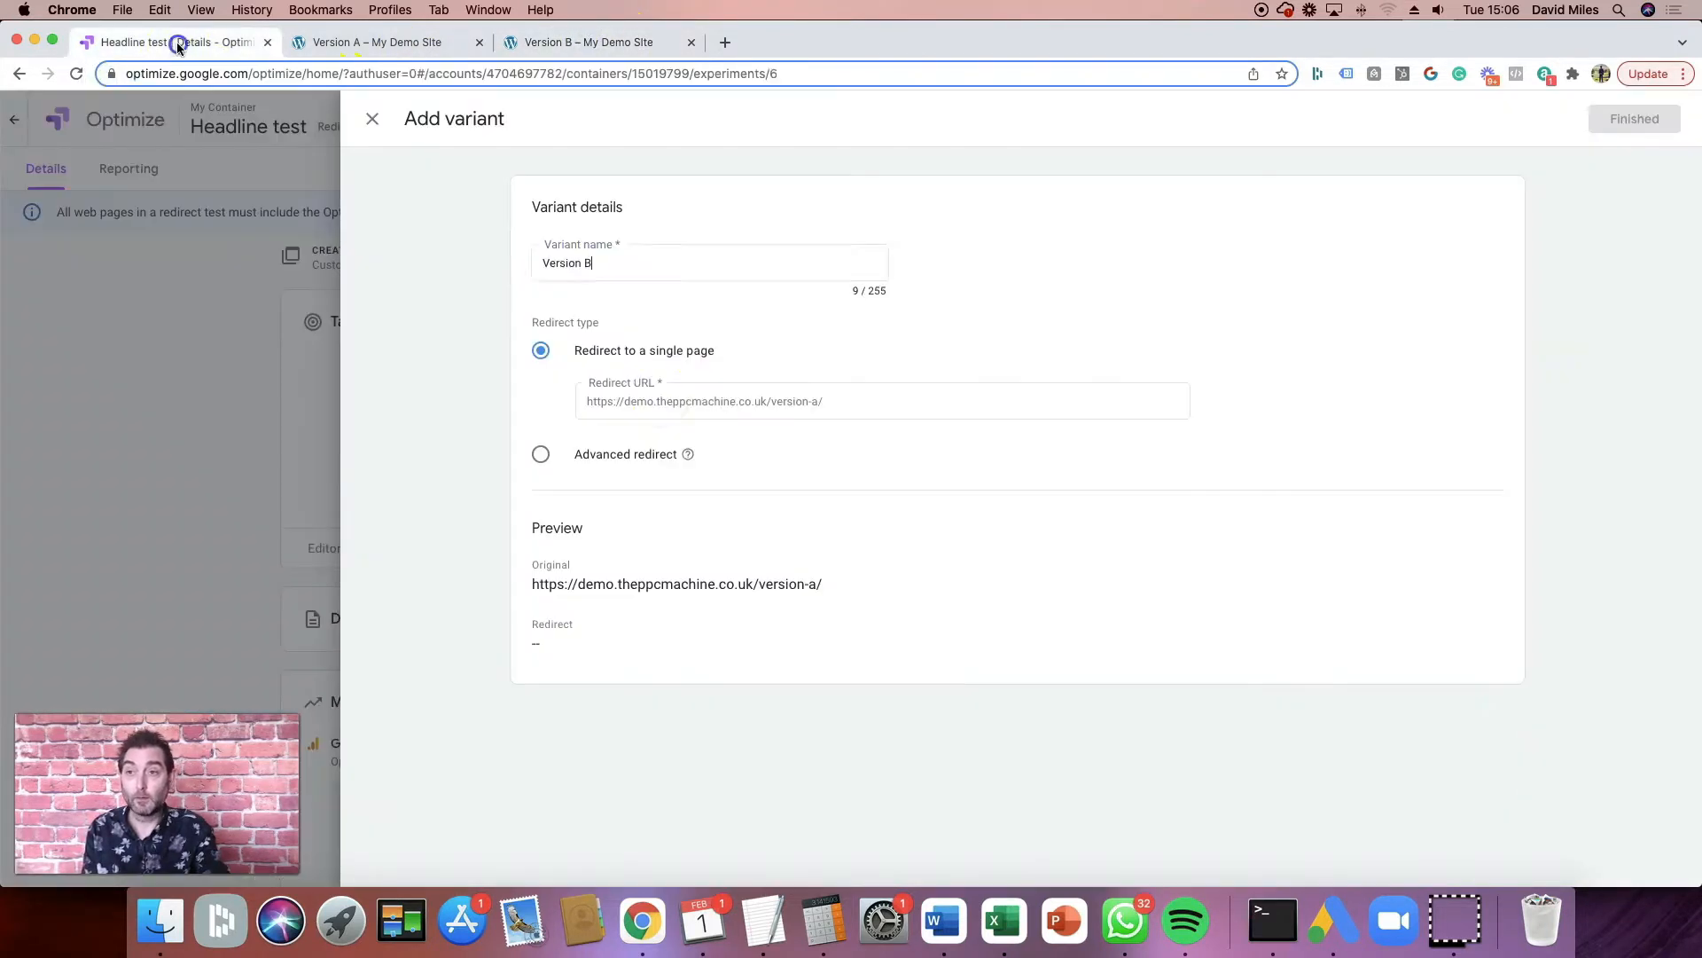
left_click(720, 400)
key("super+v")
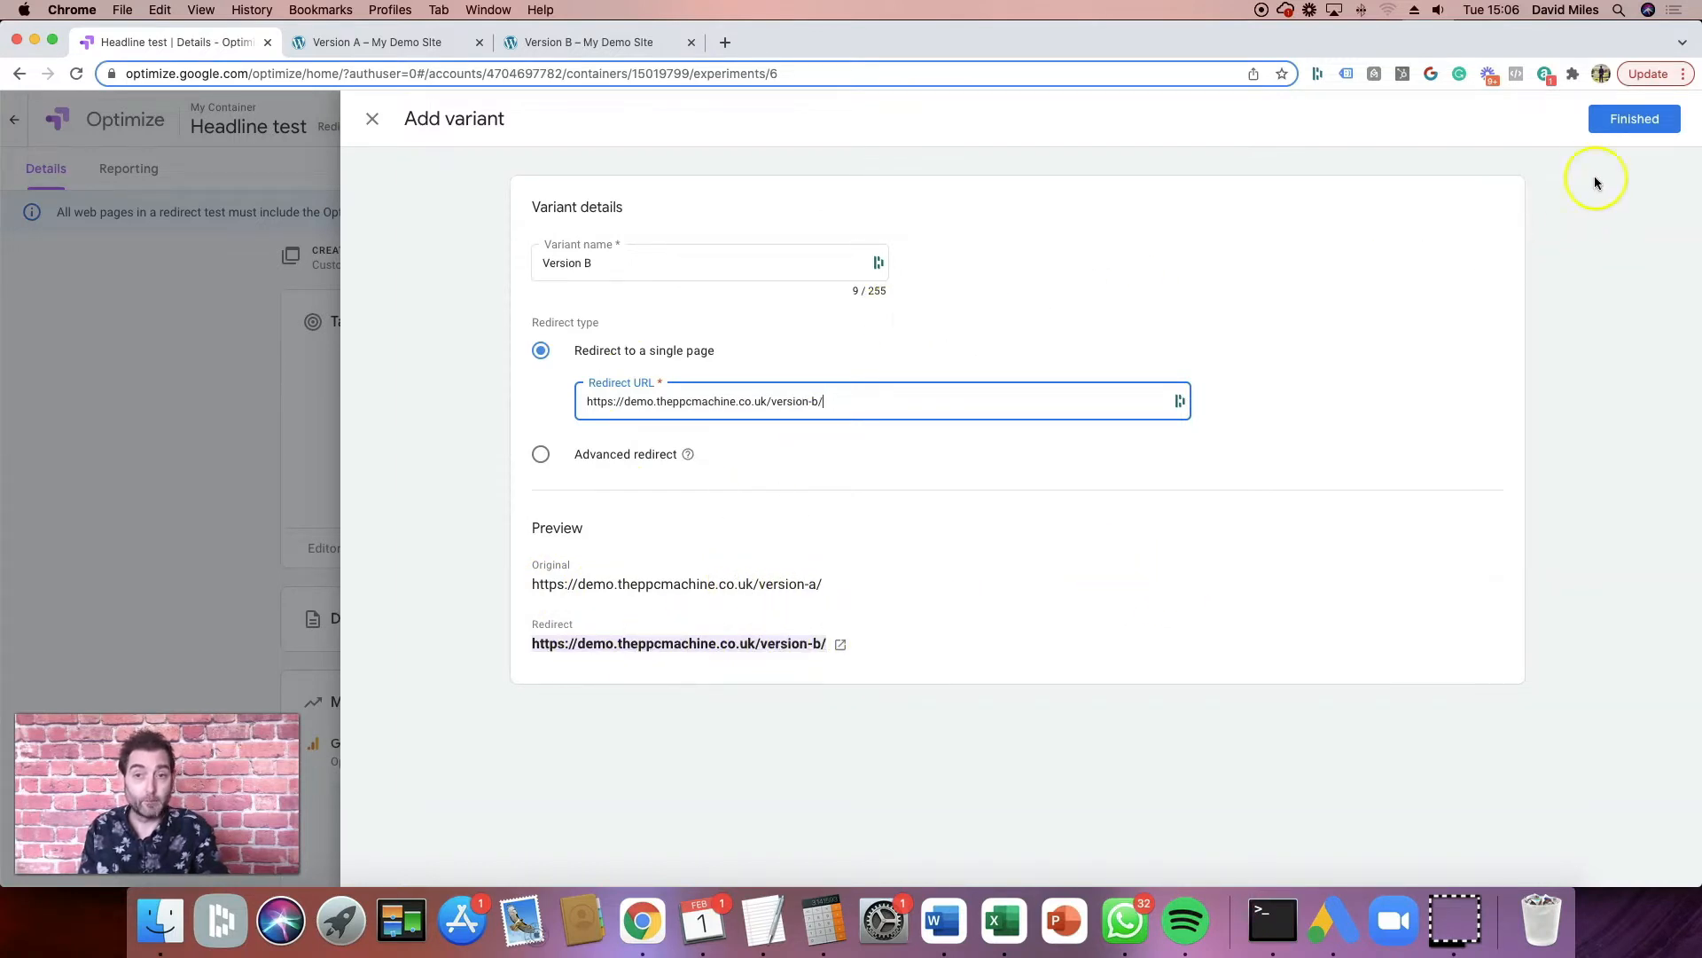
left_click(1621, 130)
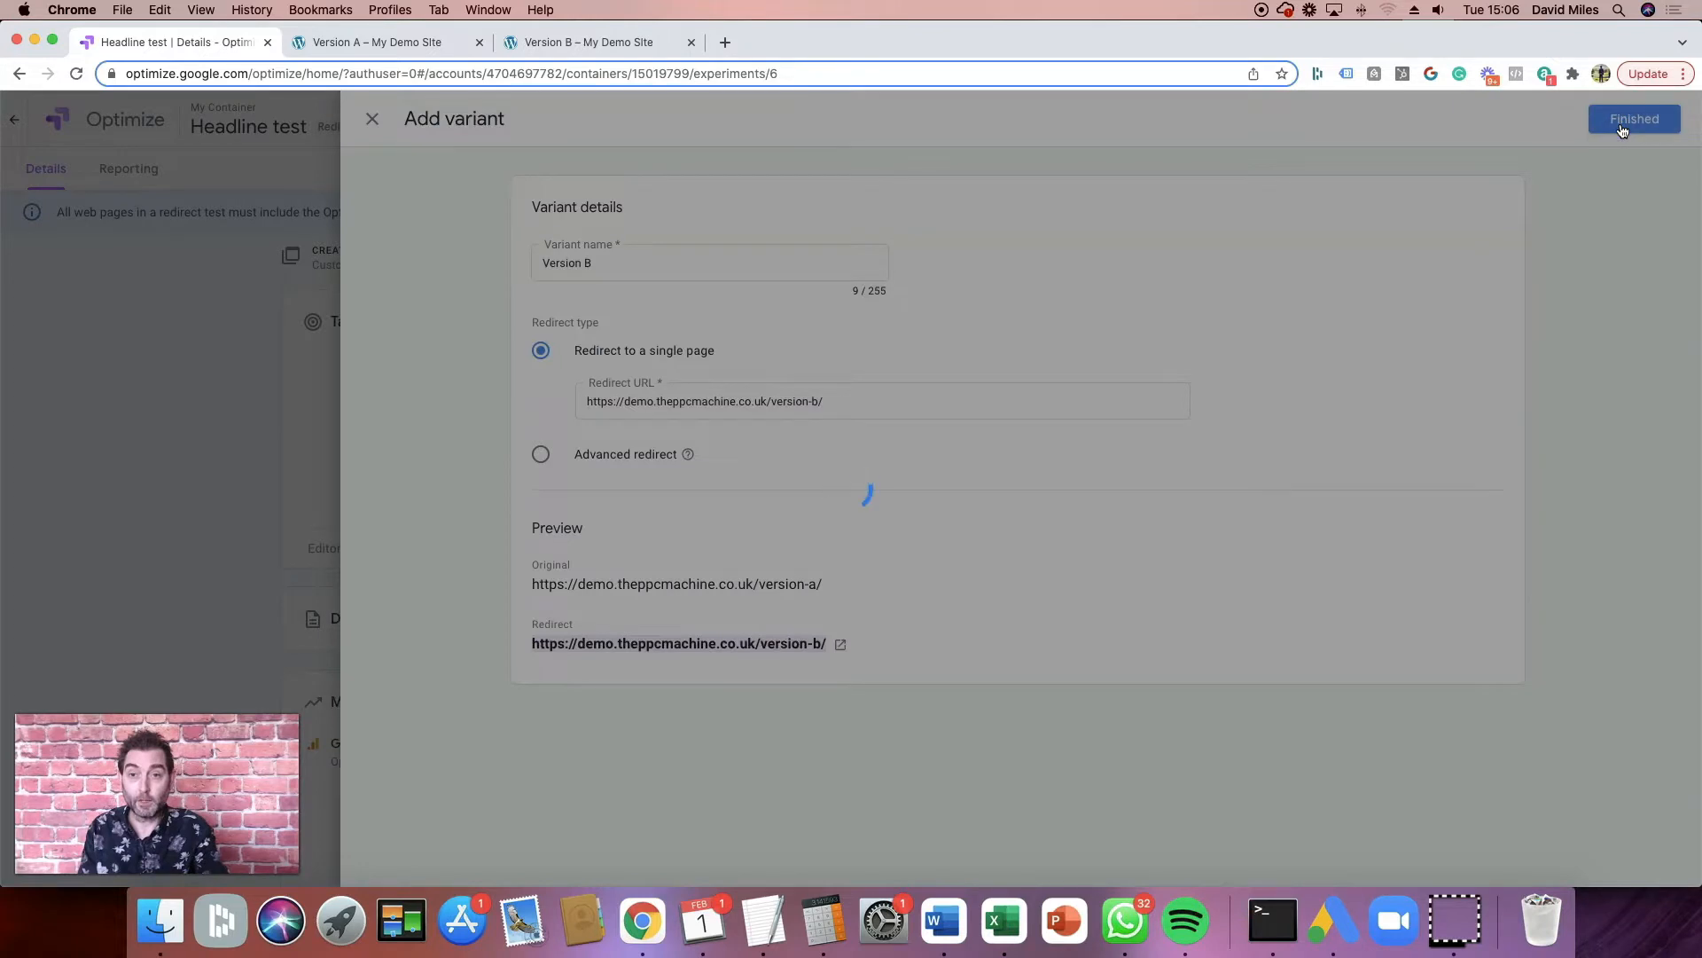
Step: Link the experiment to the Google Analytics property The PPC Machine with the All Web Site Data view
scroll(785, 587, "down", 1)
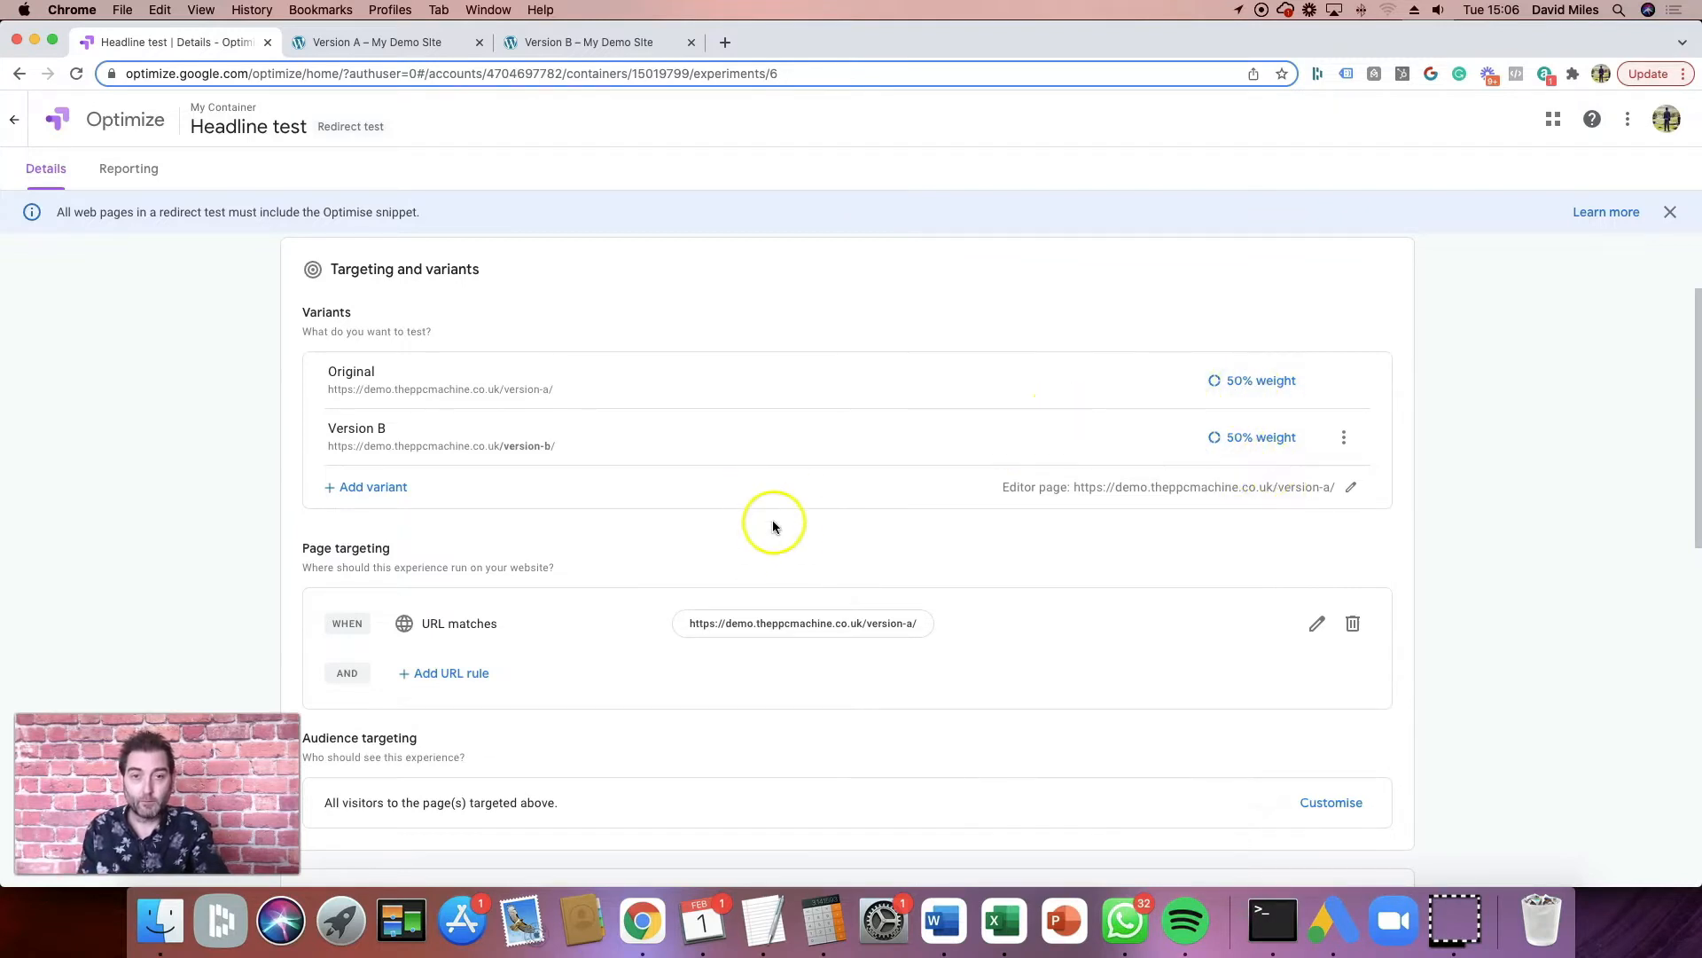
scroll(894, 525, "down", 3)
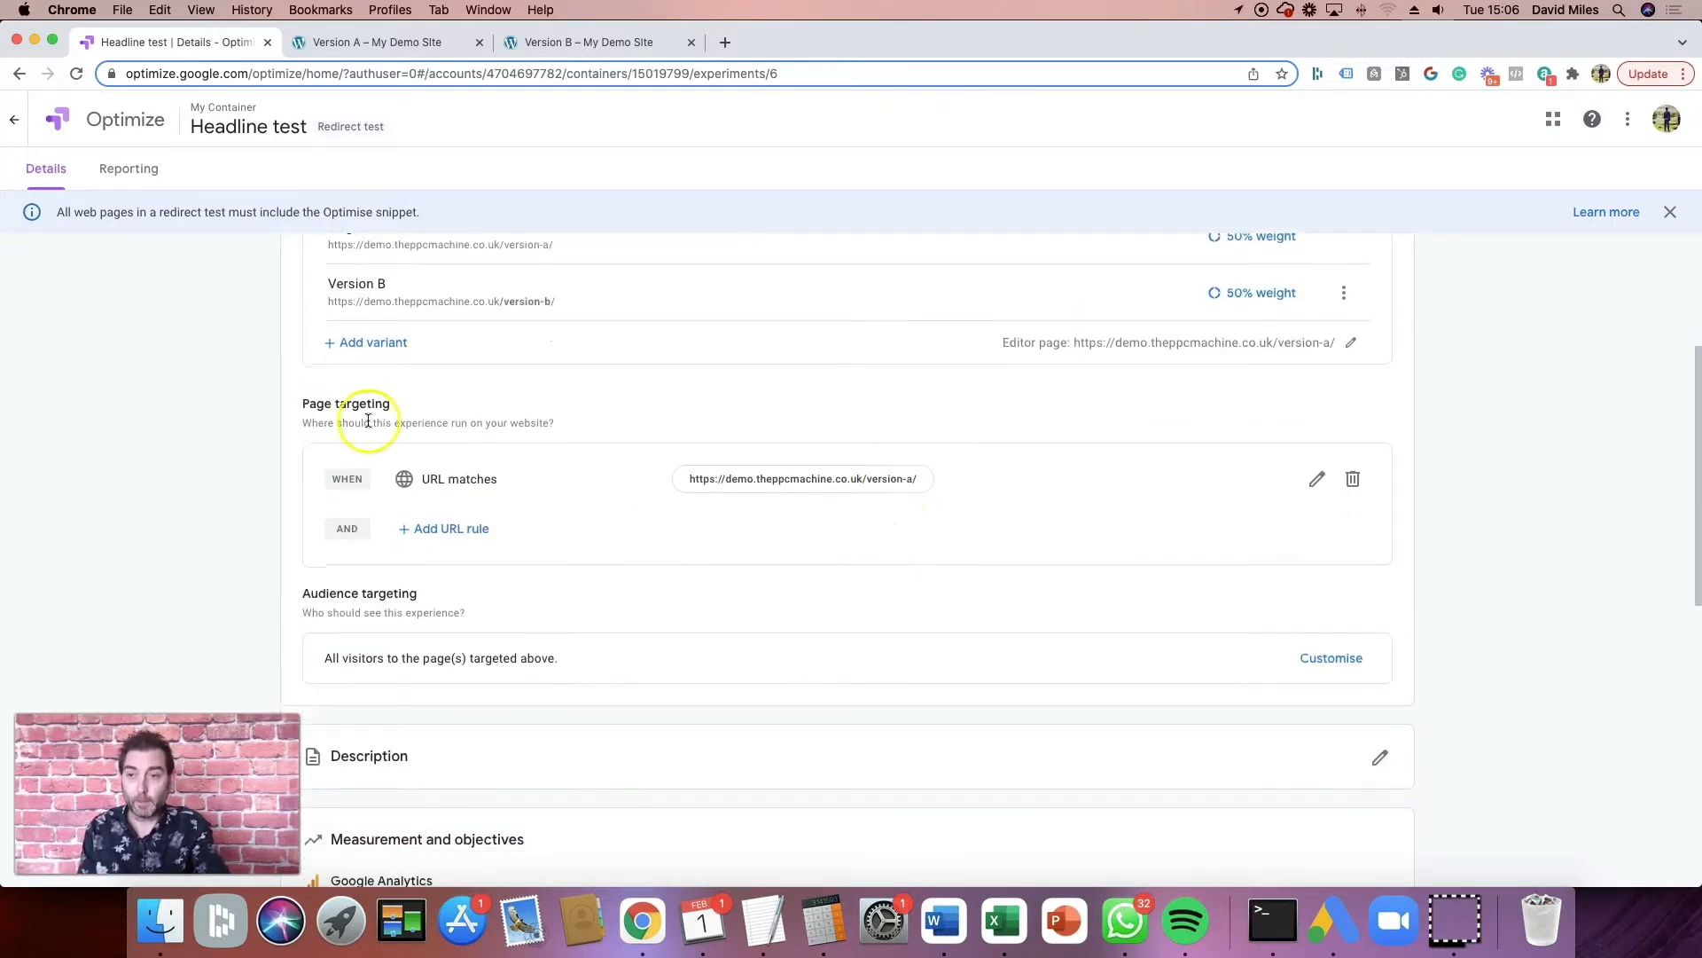
scroll(654, 541, "down", 2)
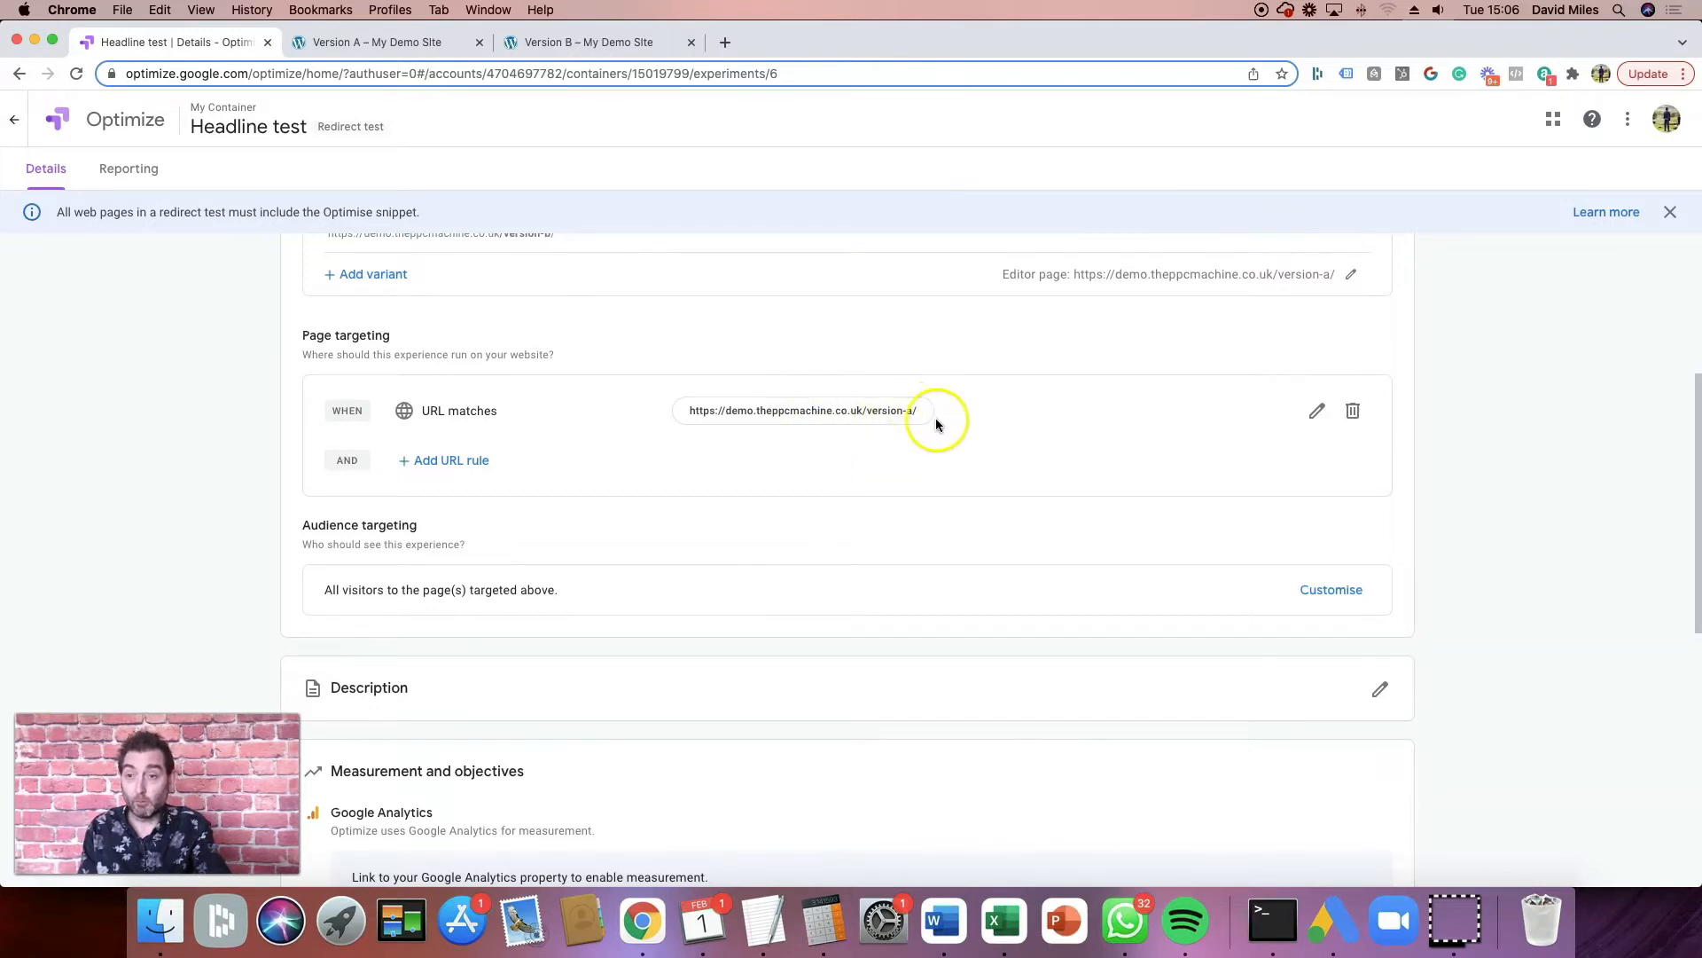
scroll(933, 424, "up", 2)
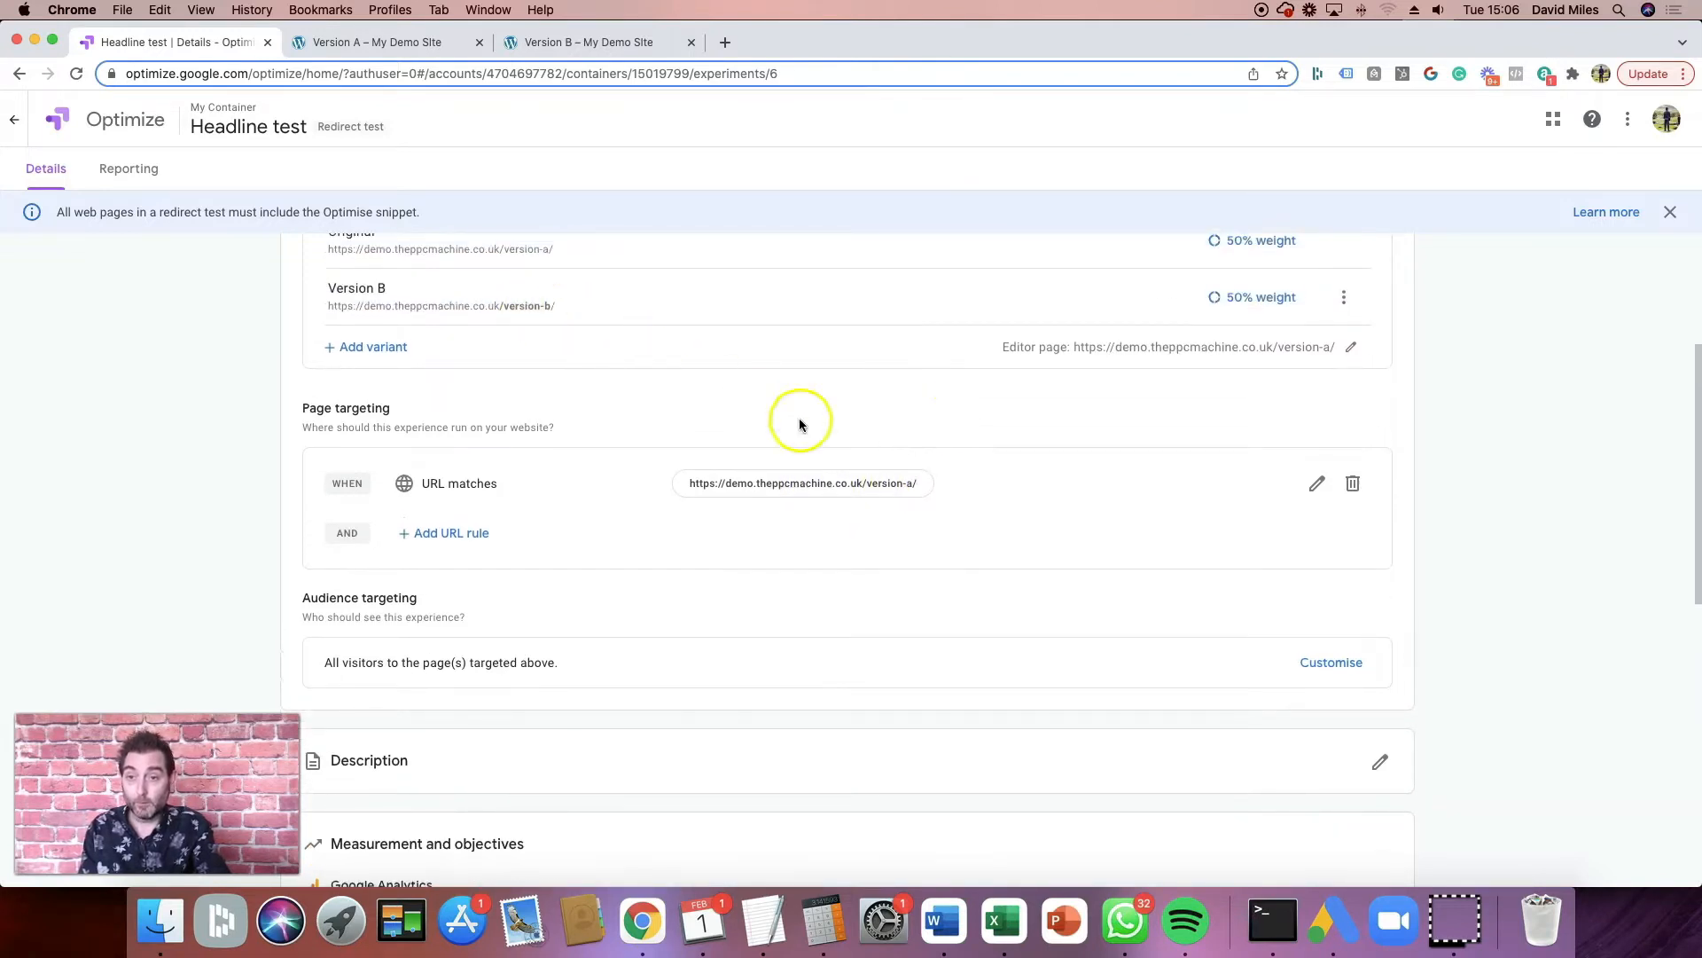
scroll(988, 518, "down", 5)
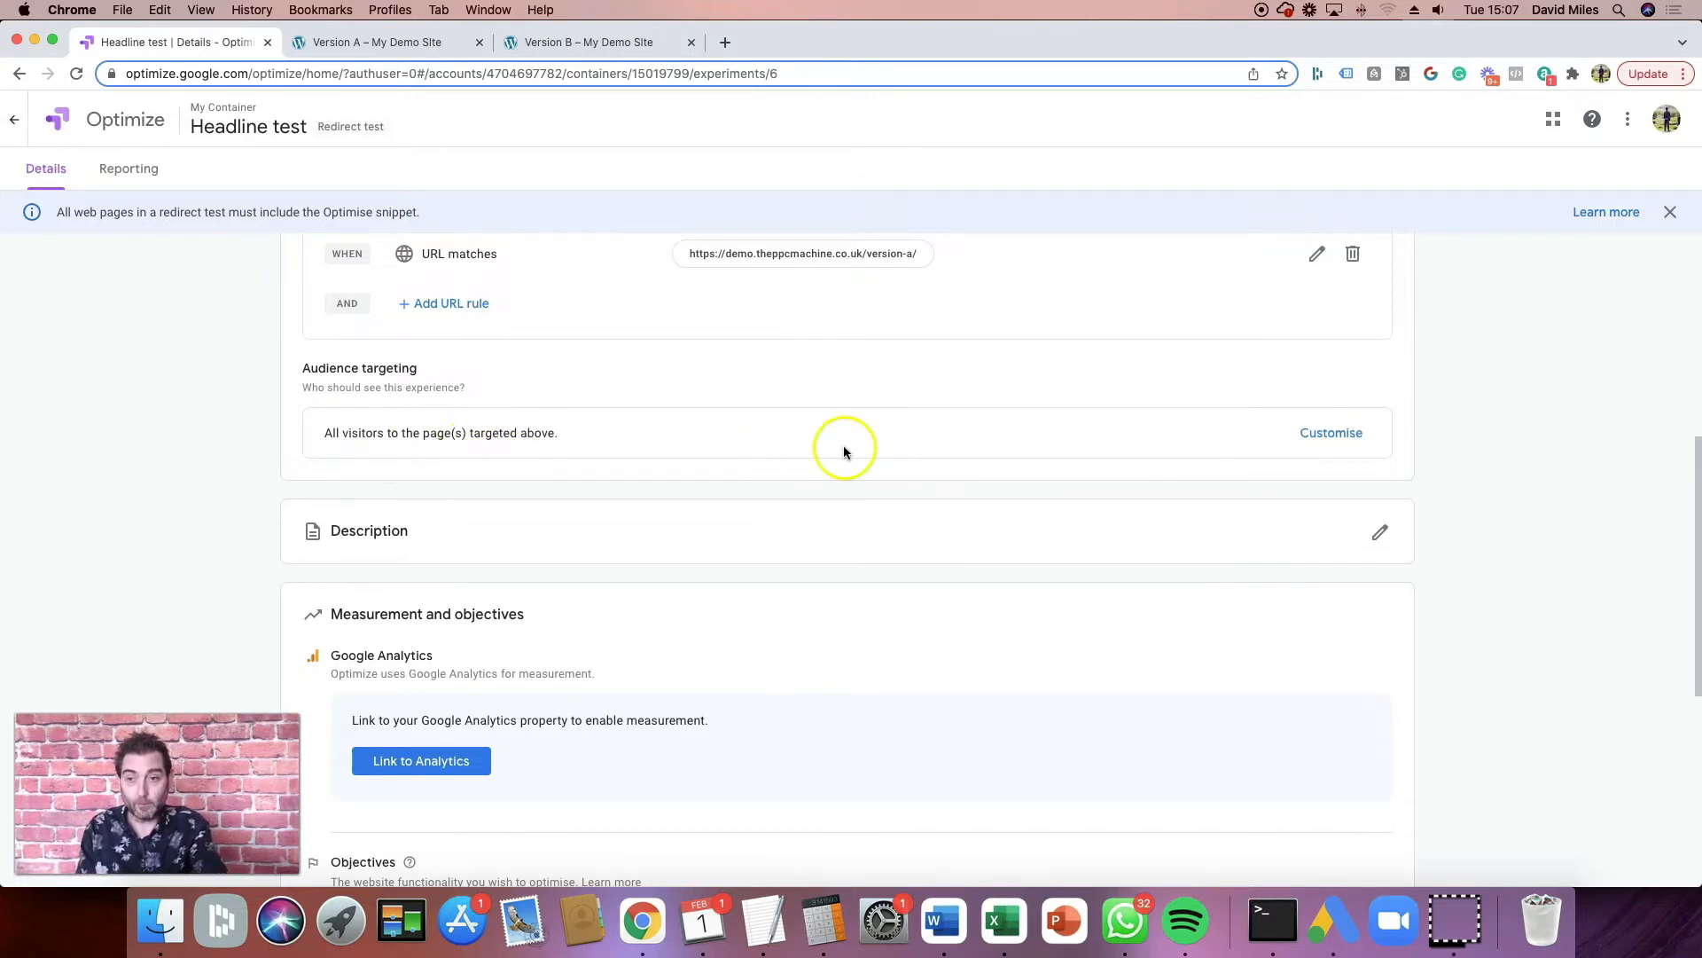
scroll(843, 445, "down", 5)
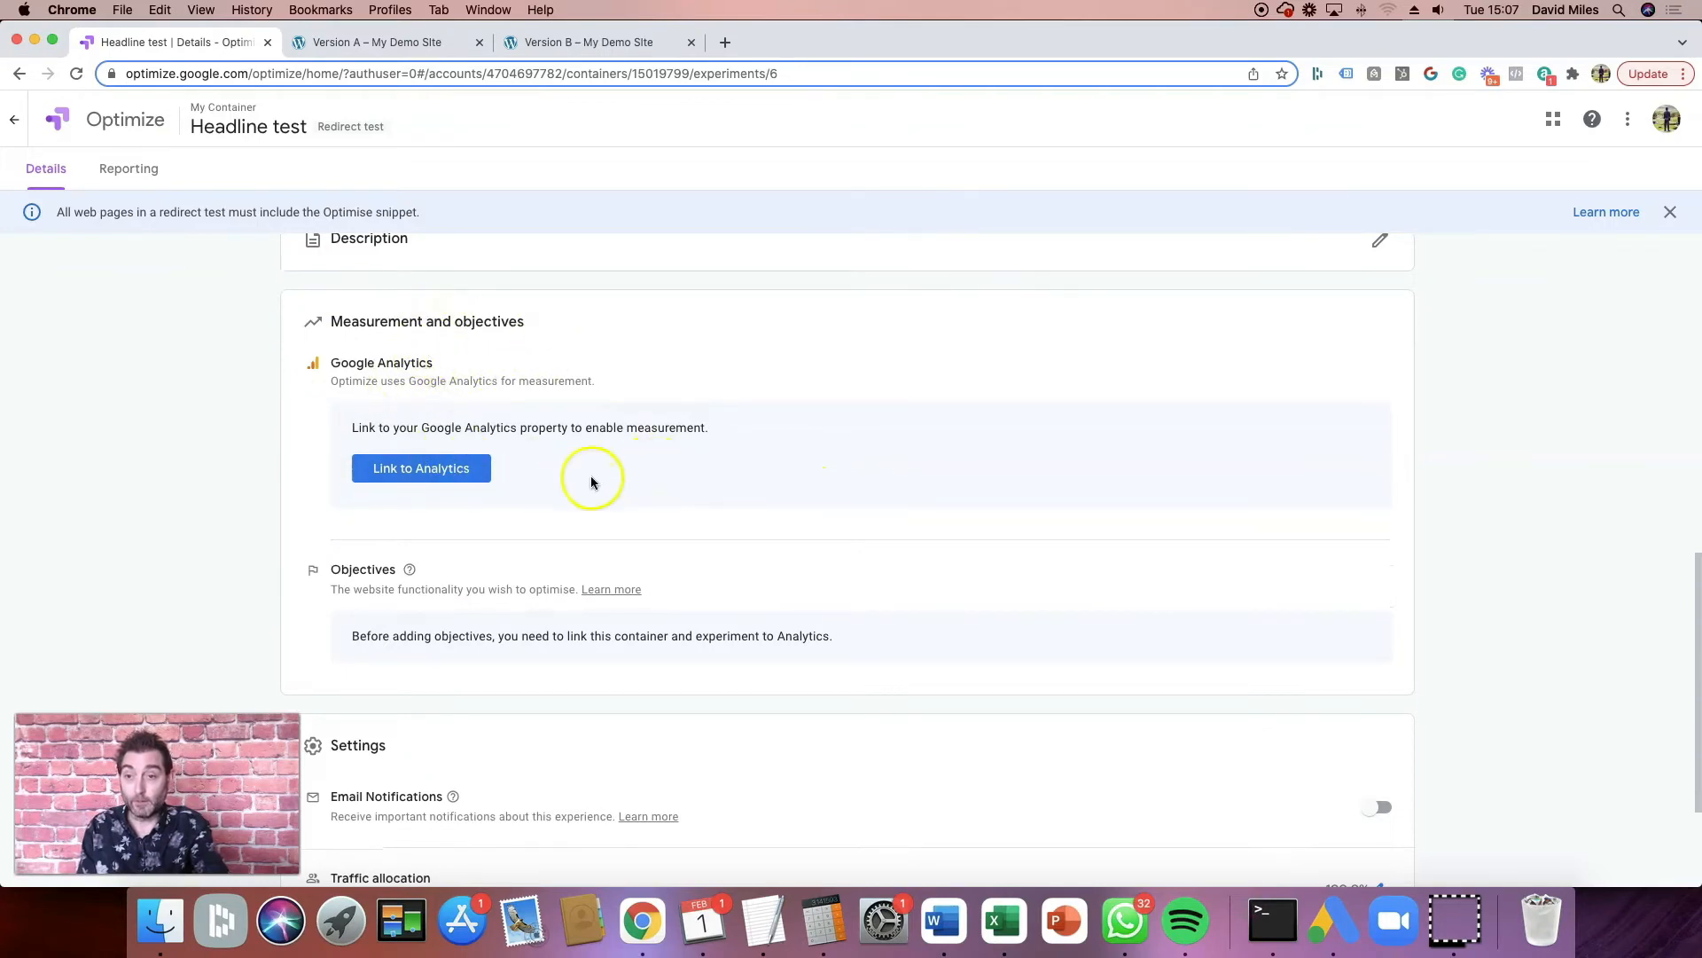
left_click(388, 472)
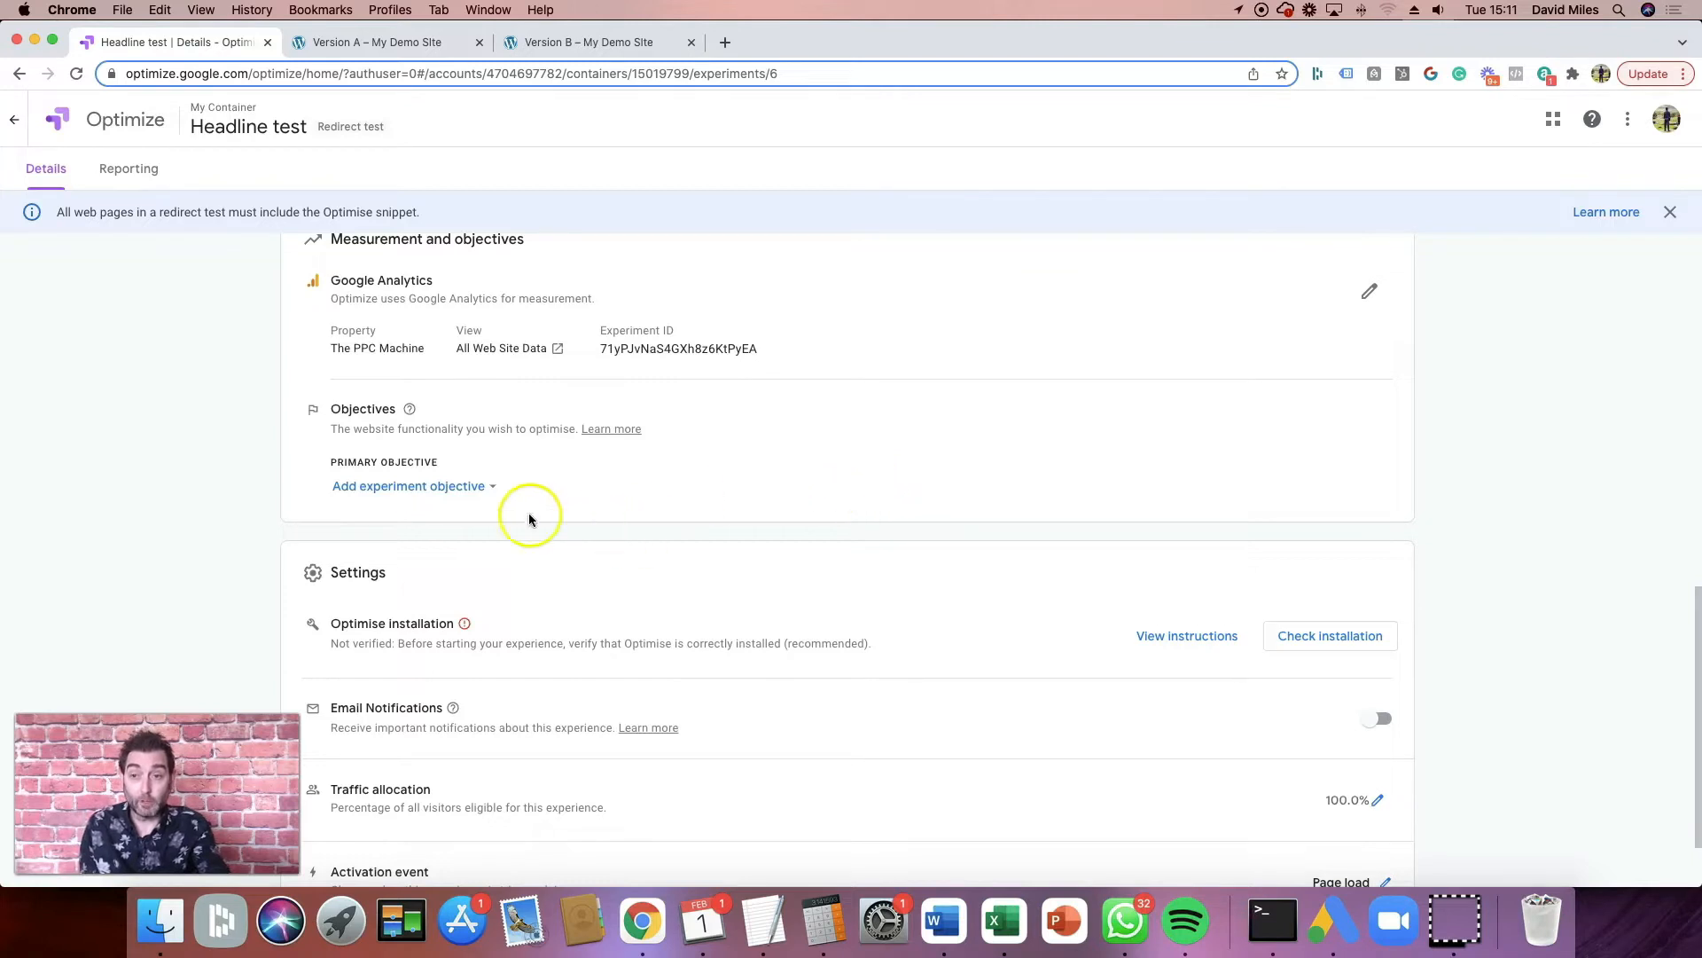
Step: Choose Lead (Goal 1 Completions) from the list of objectives as the experiment's primary objective
left_click(491, 487)
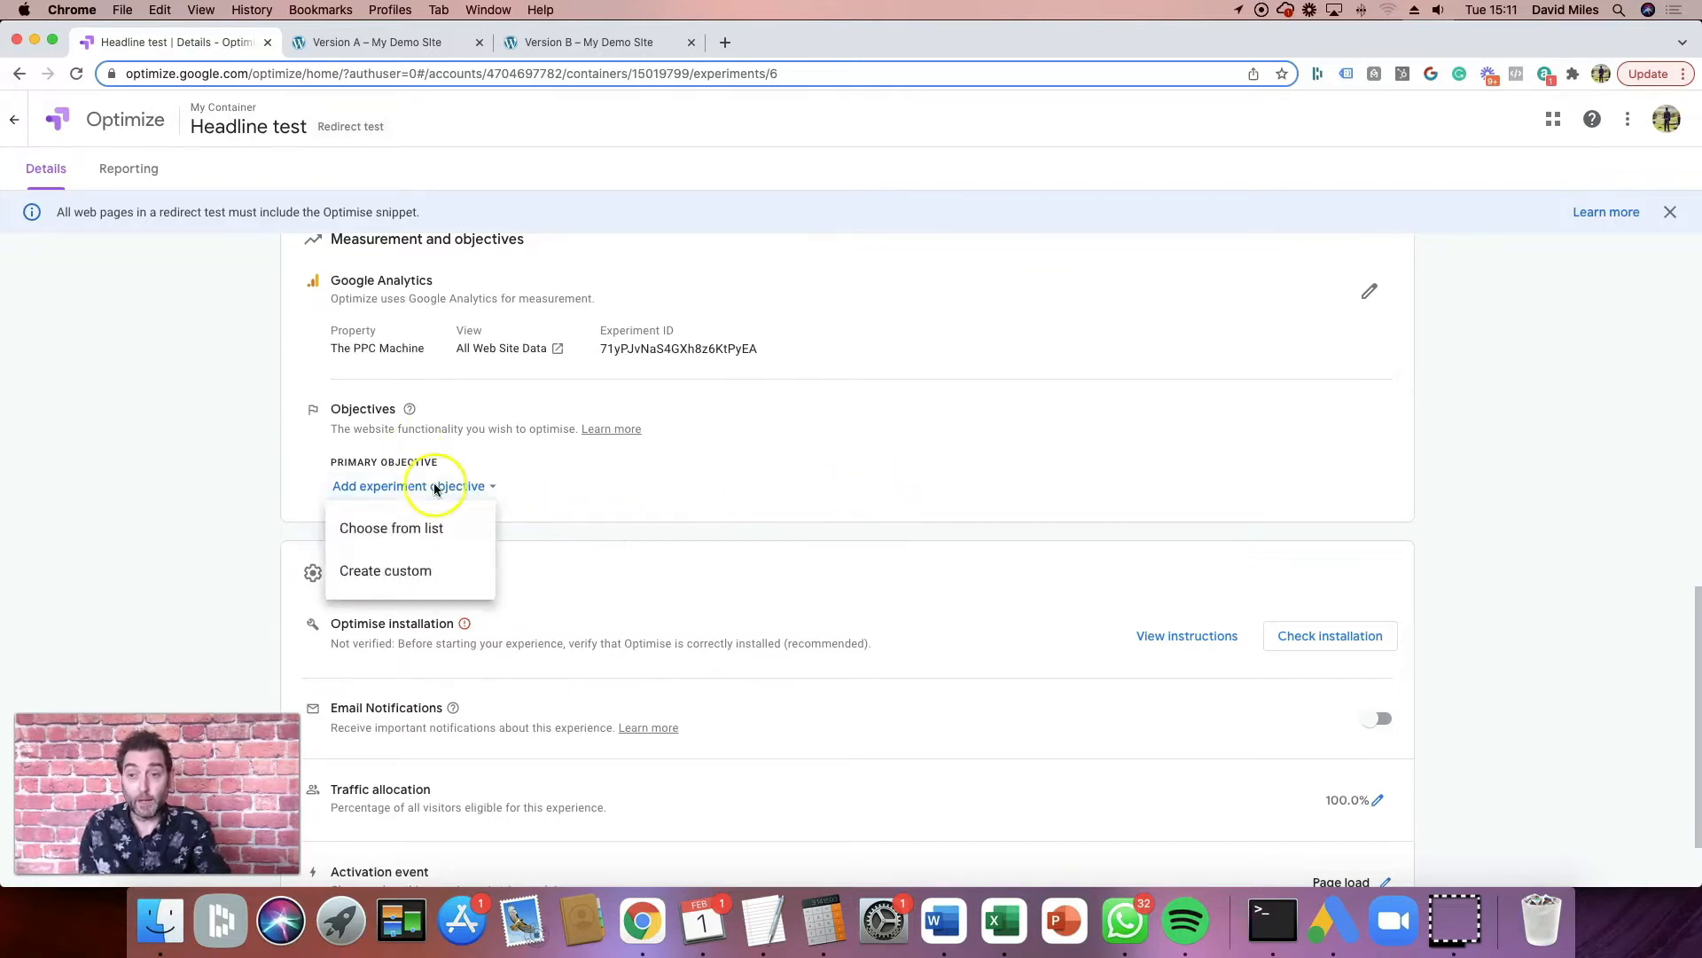
left_click(359, 530)
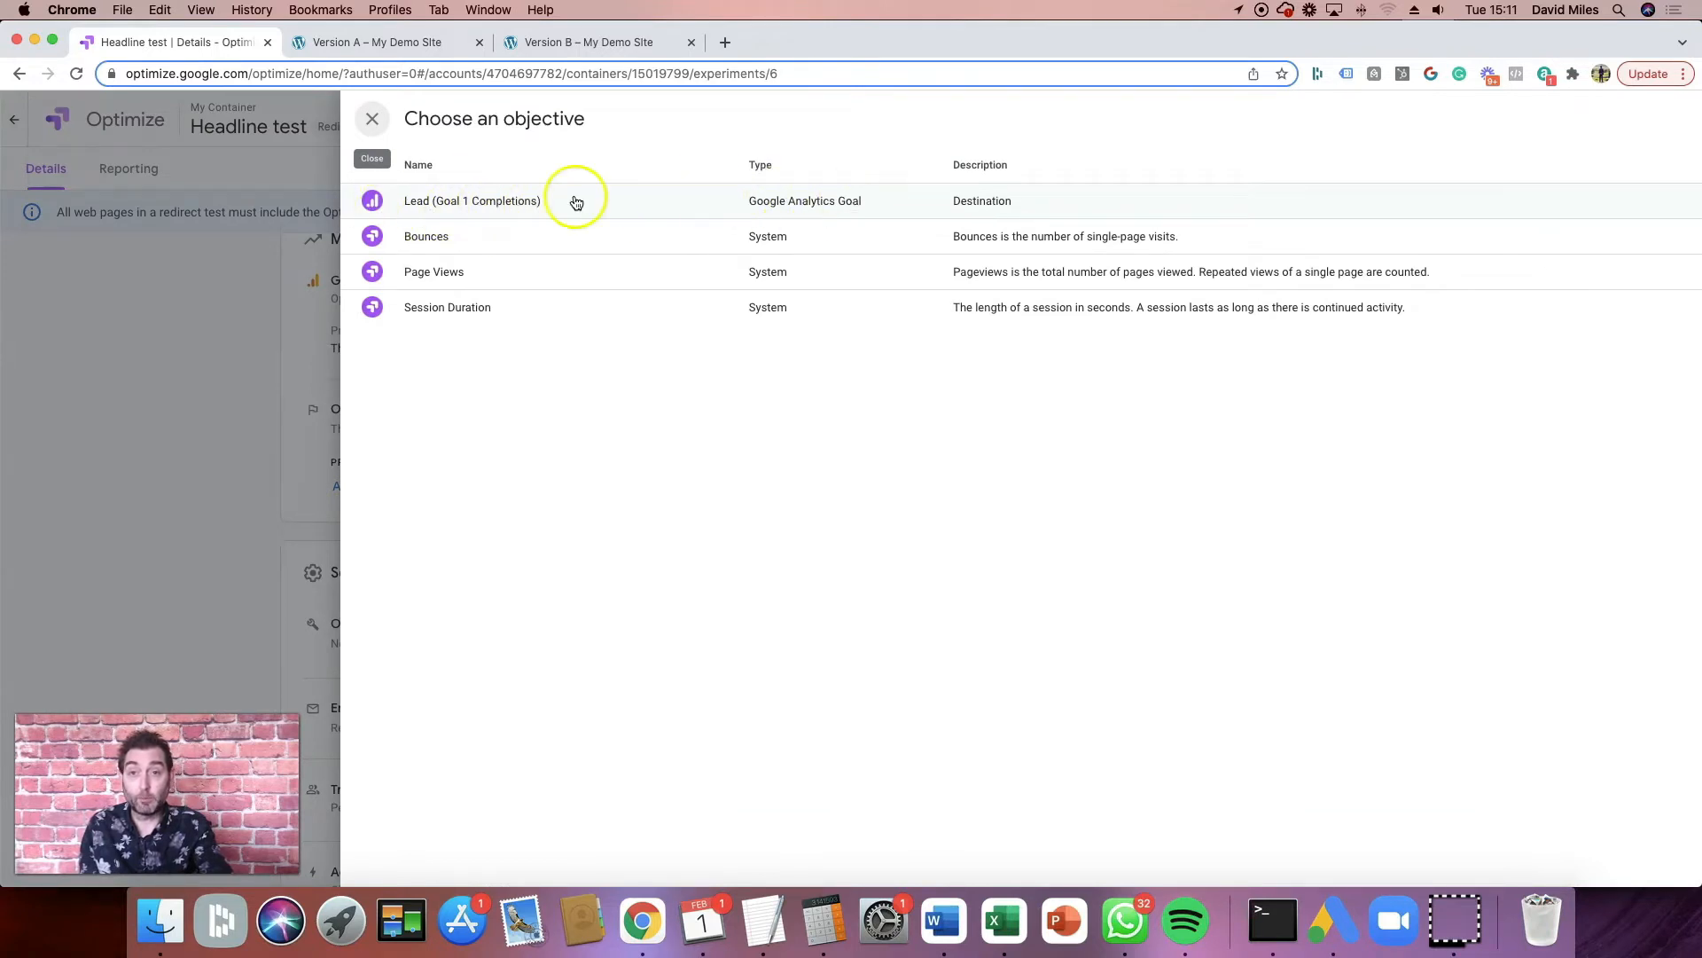
left_click(477, 205)
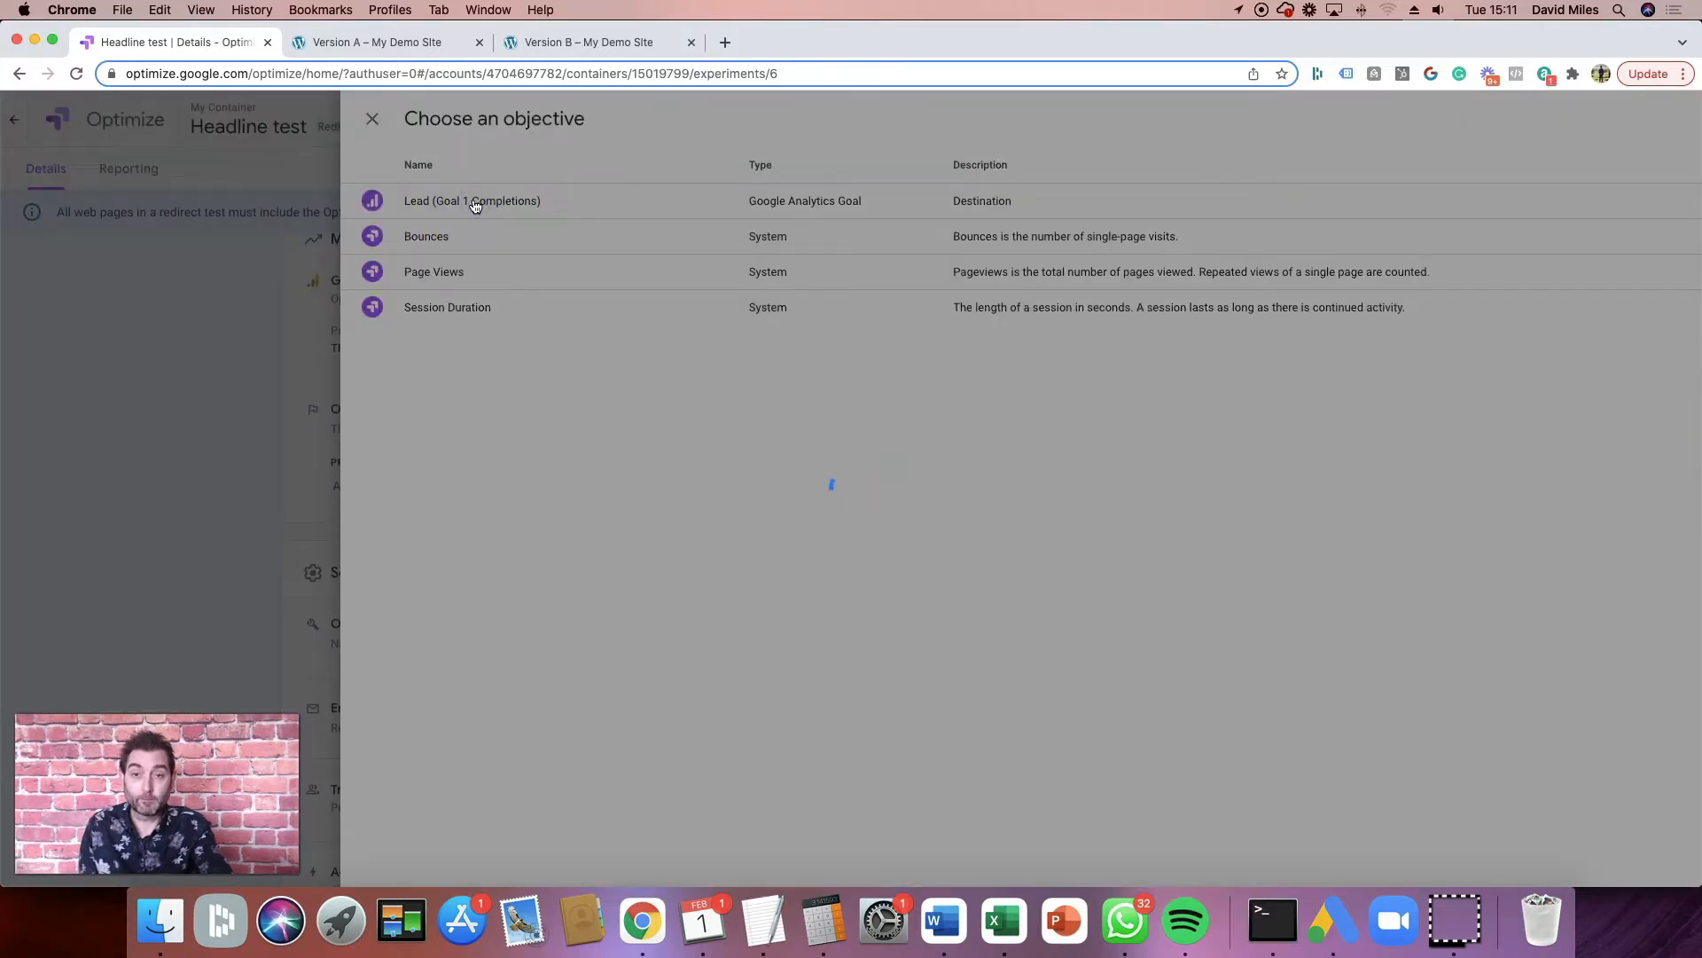
scroll(1184, 451, "down", 3)
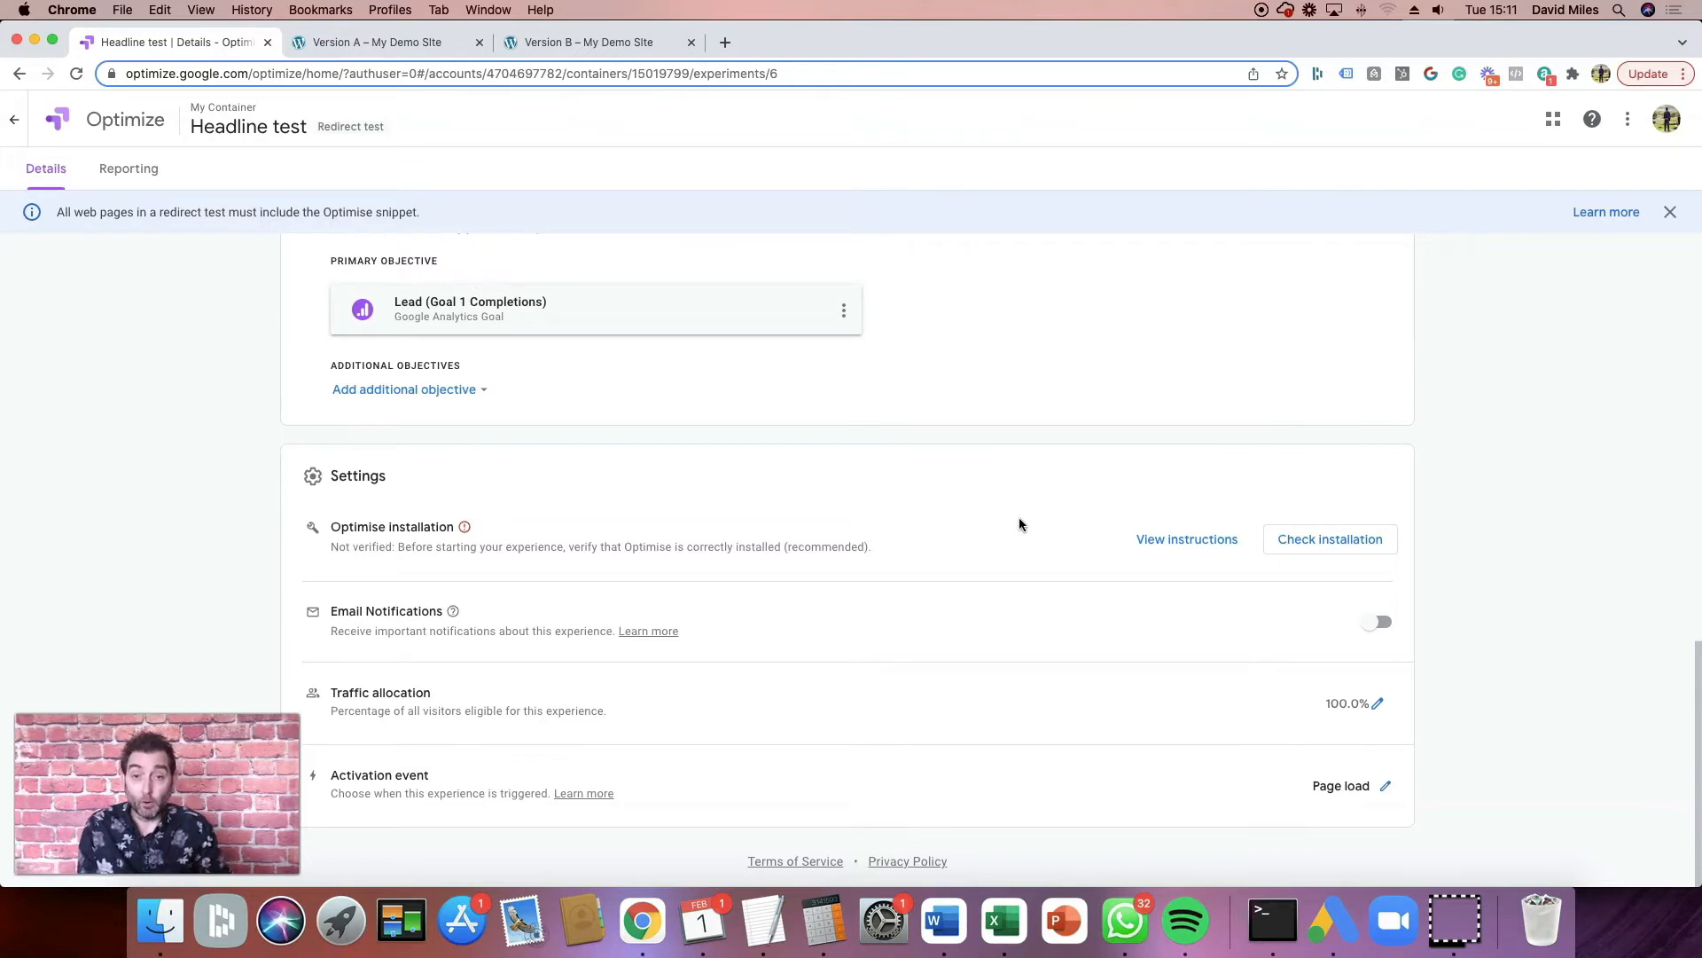
Step: Check the experiment's Optimize installation on the Version A page, open the install help article, and return to the experiment
left_click(1332, 547)
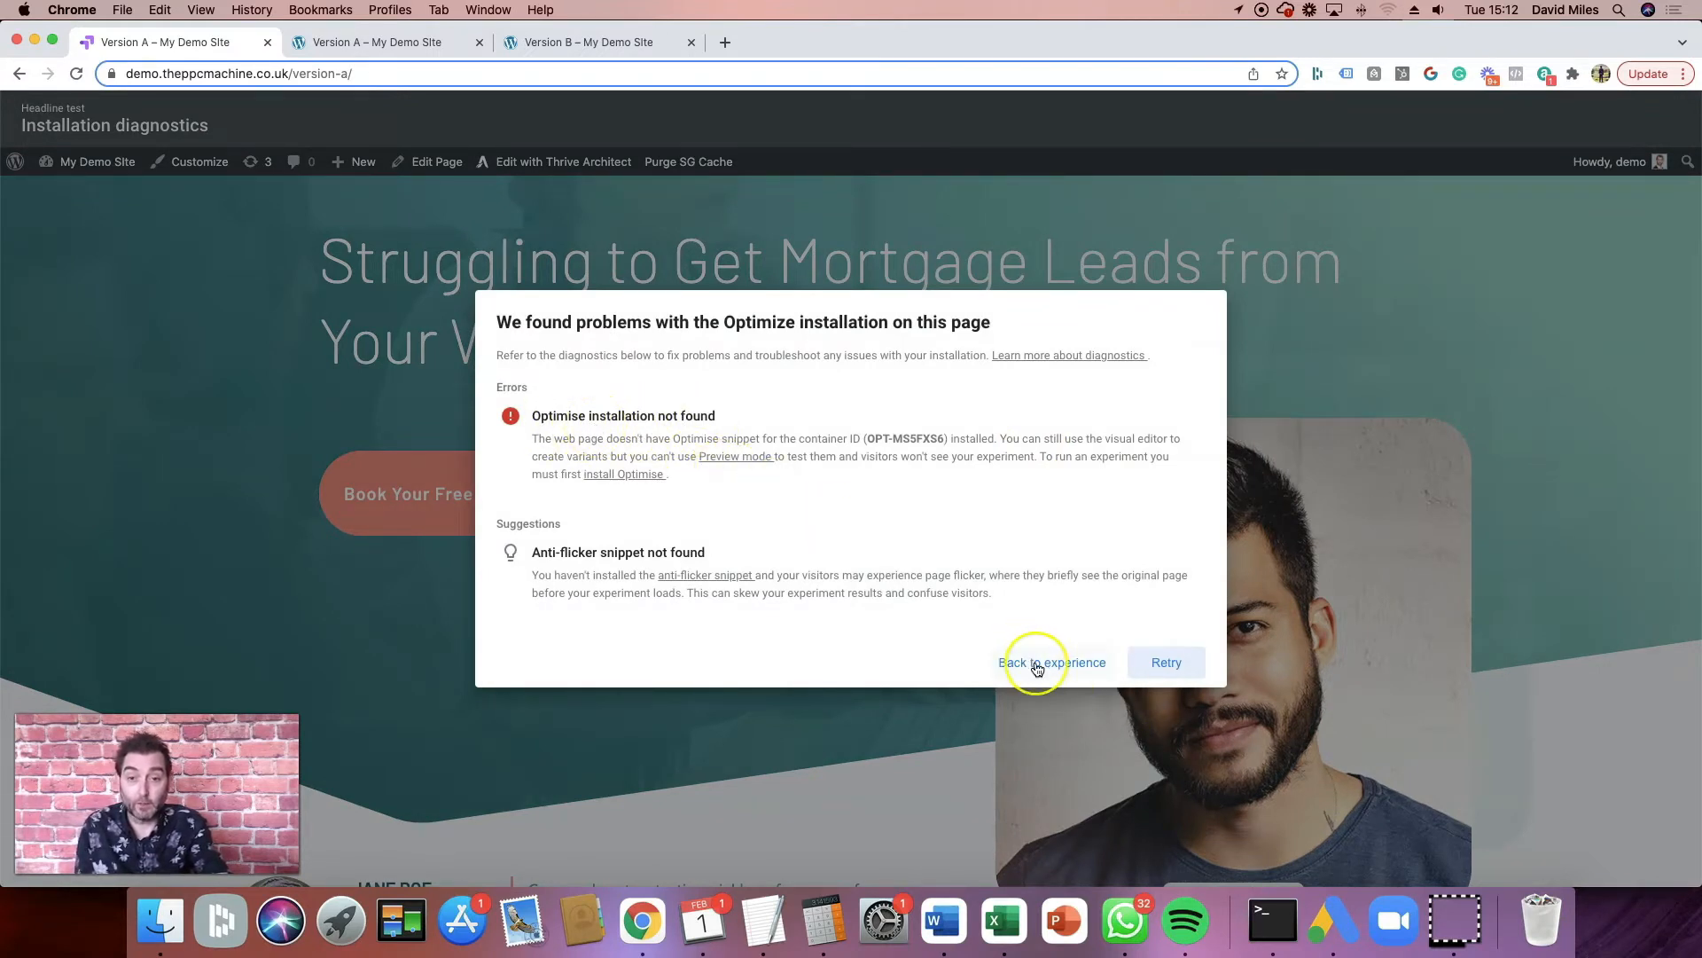
left_click(620, 479)
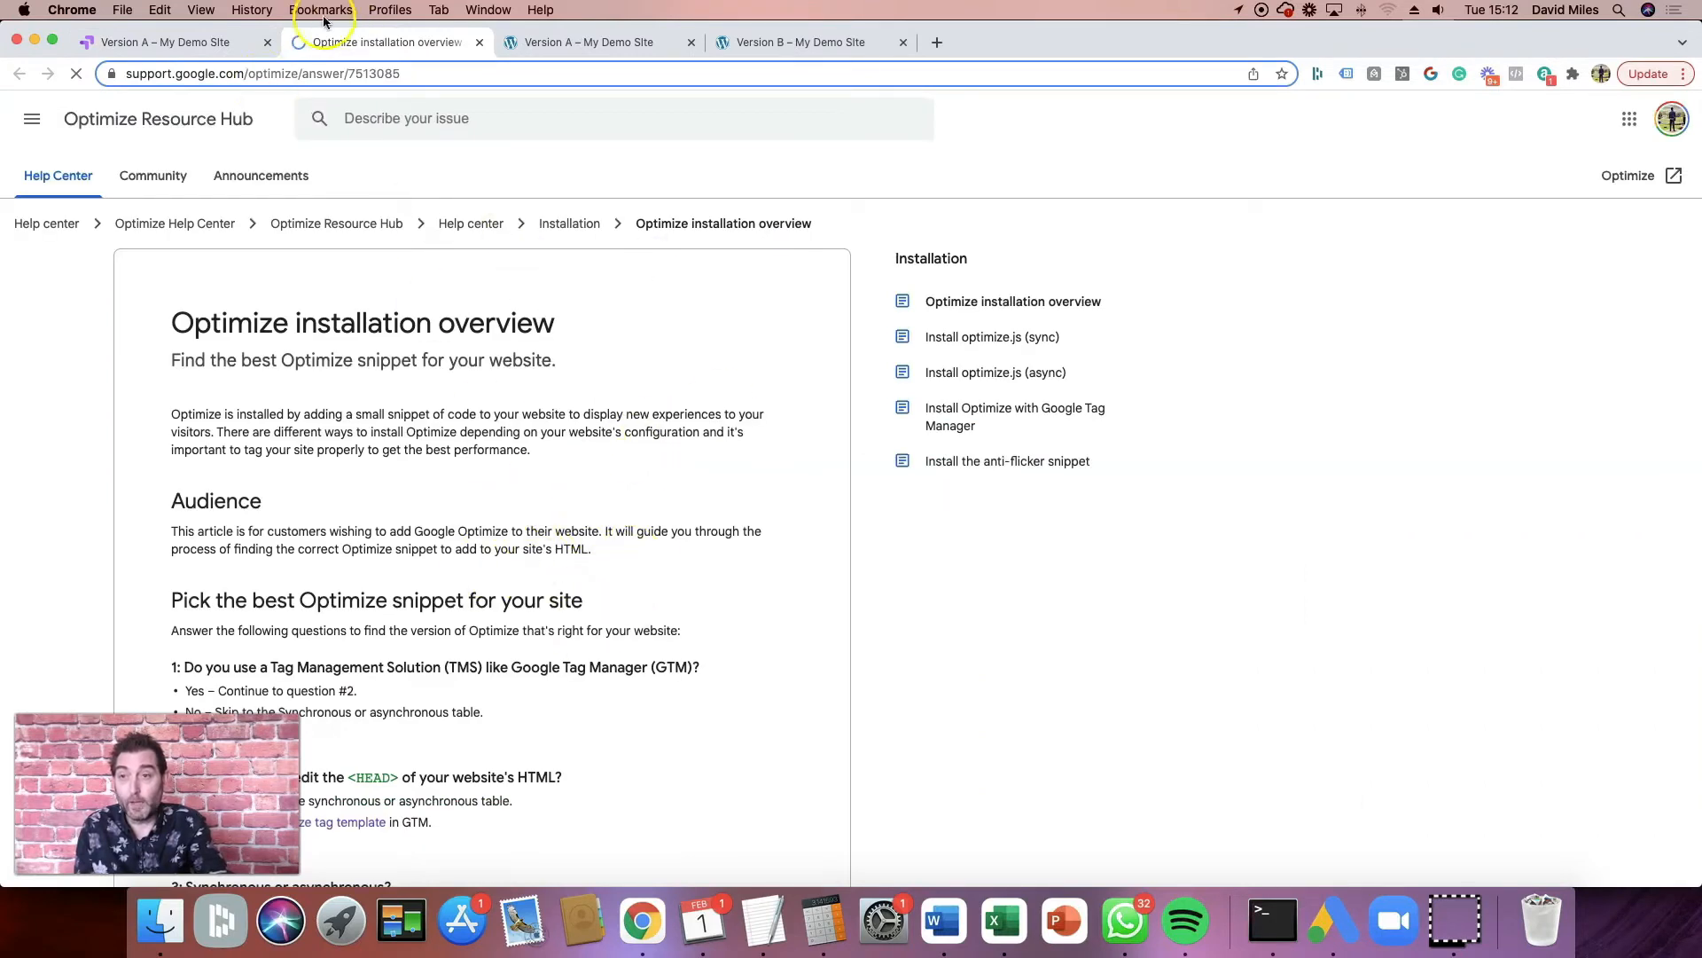
left_click(179, 41)
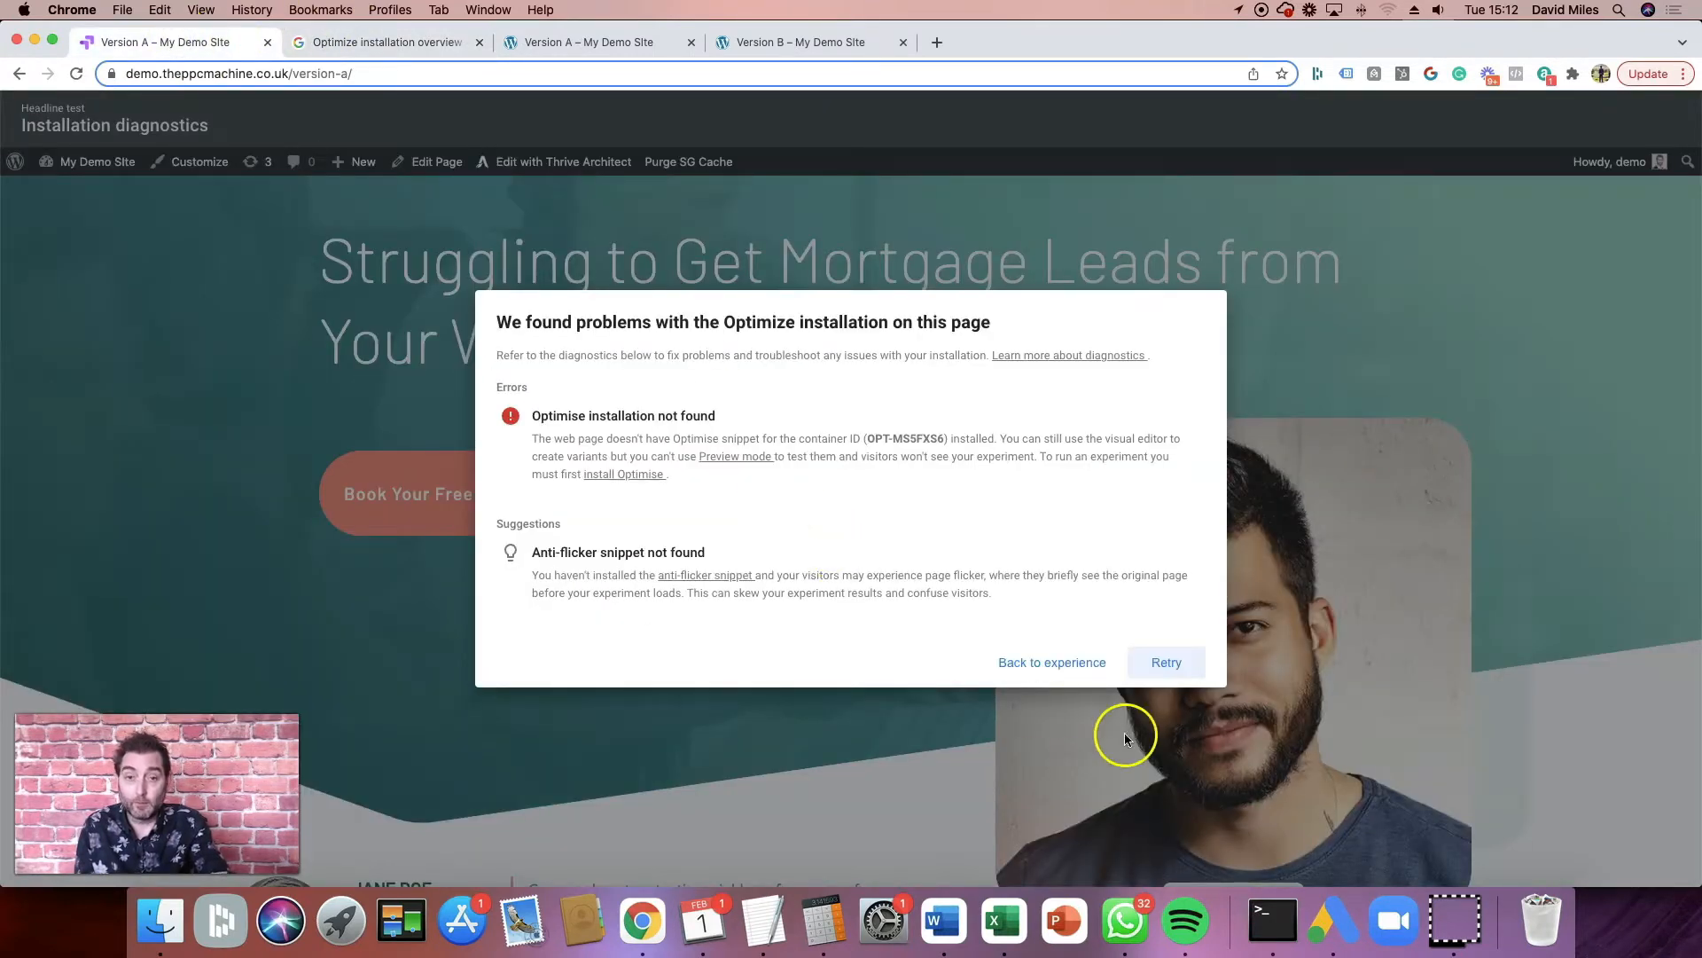
left_click(1064, 665)
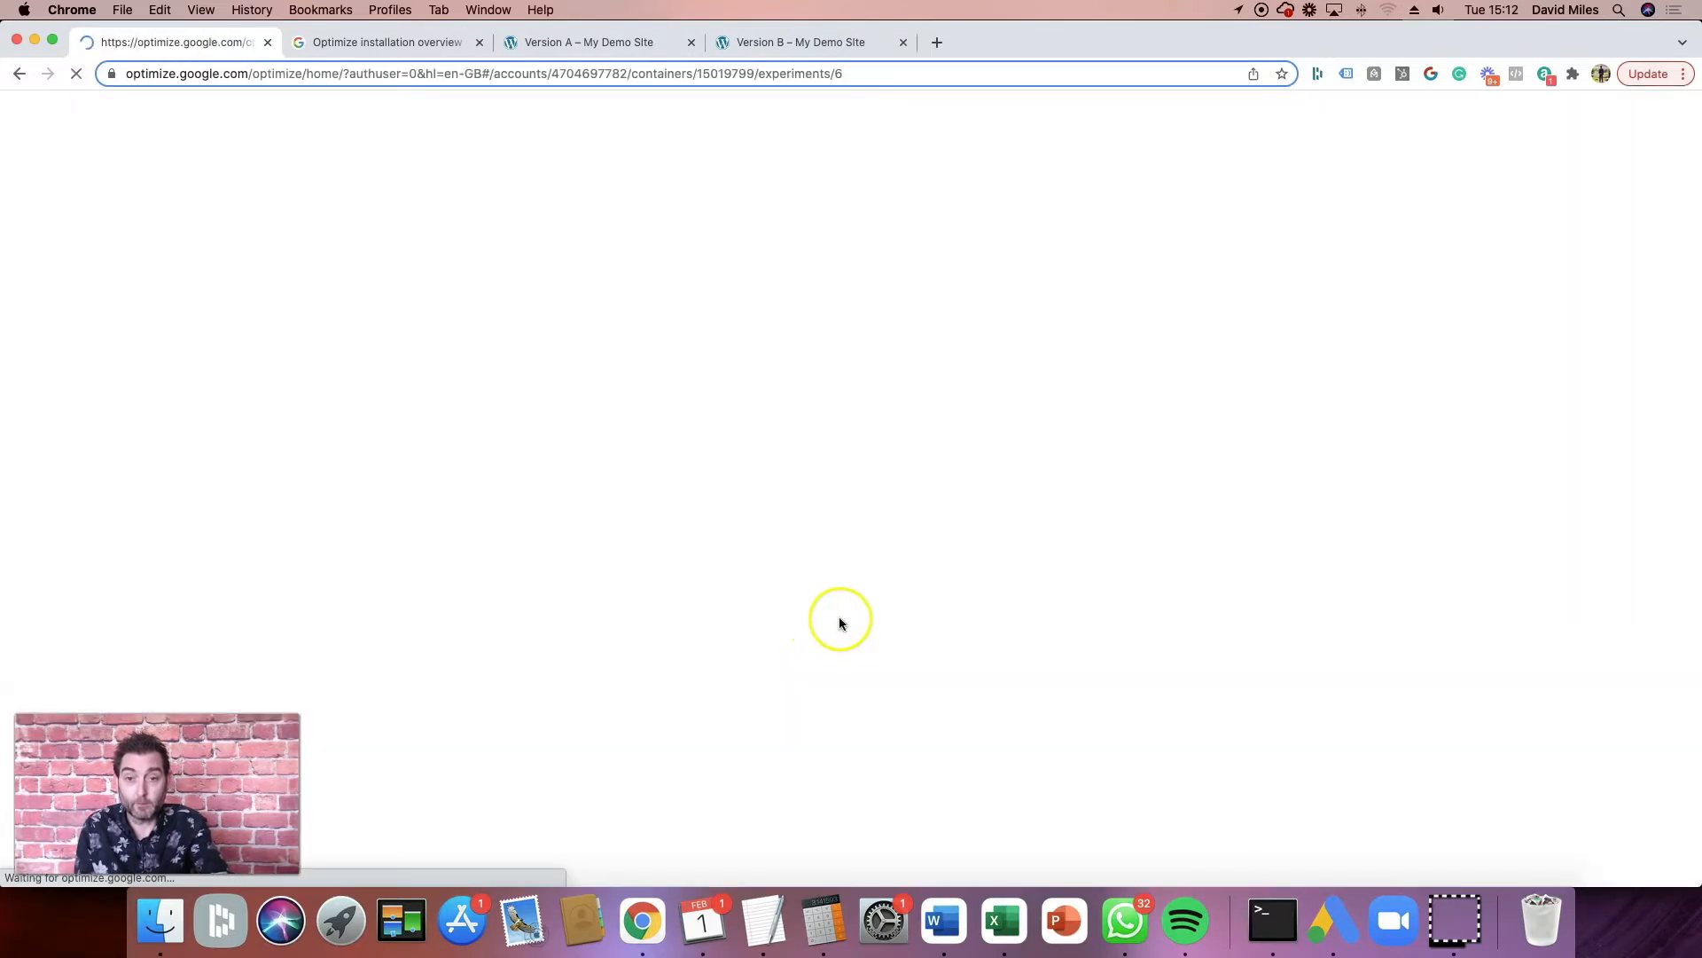
Step: Open the Optimize installation instructions and copy the Optimize script snippet
scroll(906, 637, "down", 15)
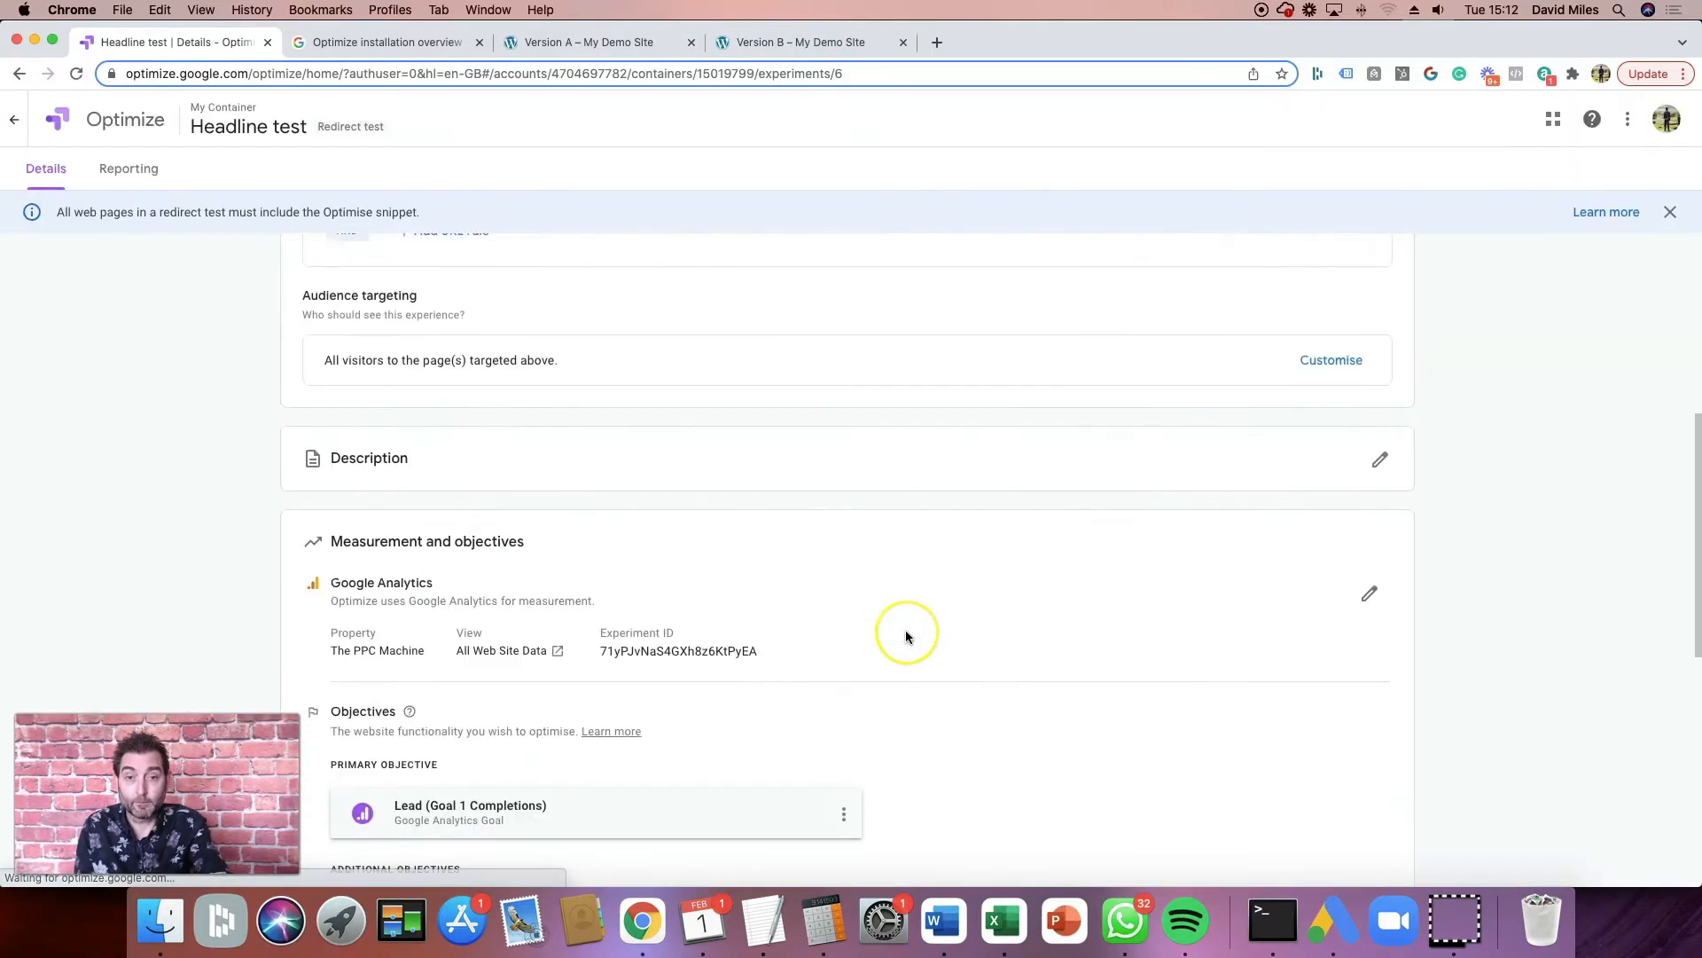
left_click(1154, 528)
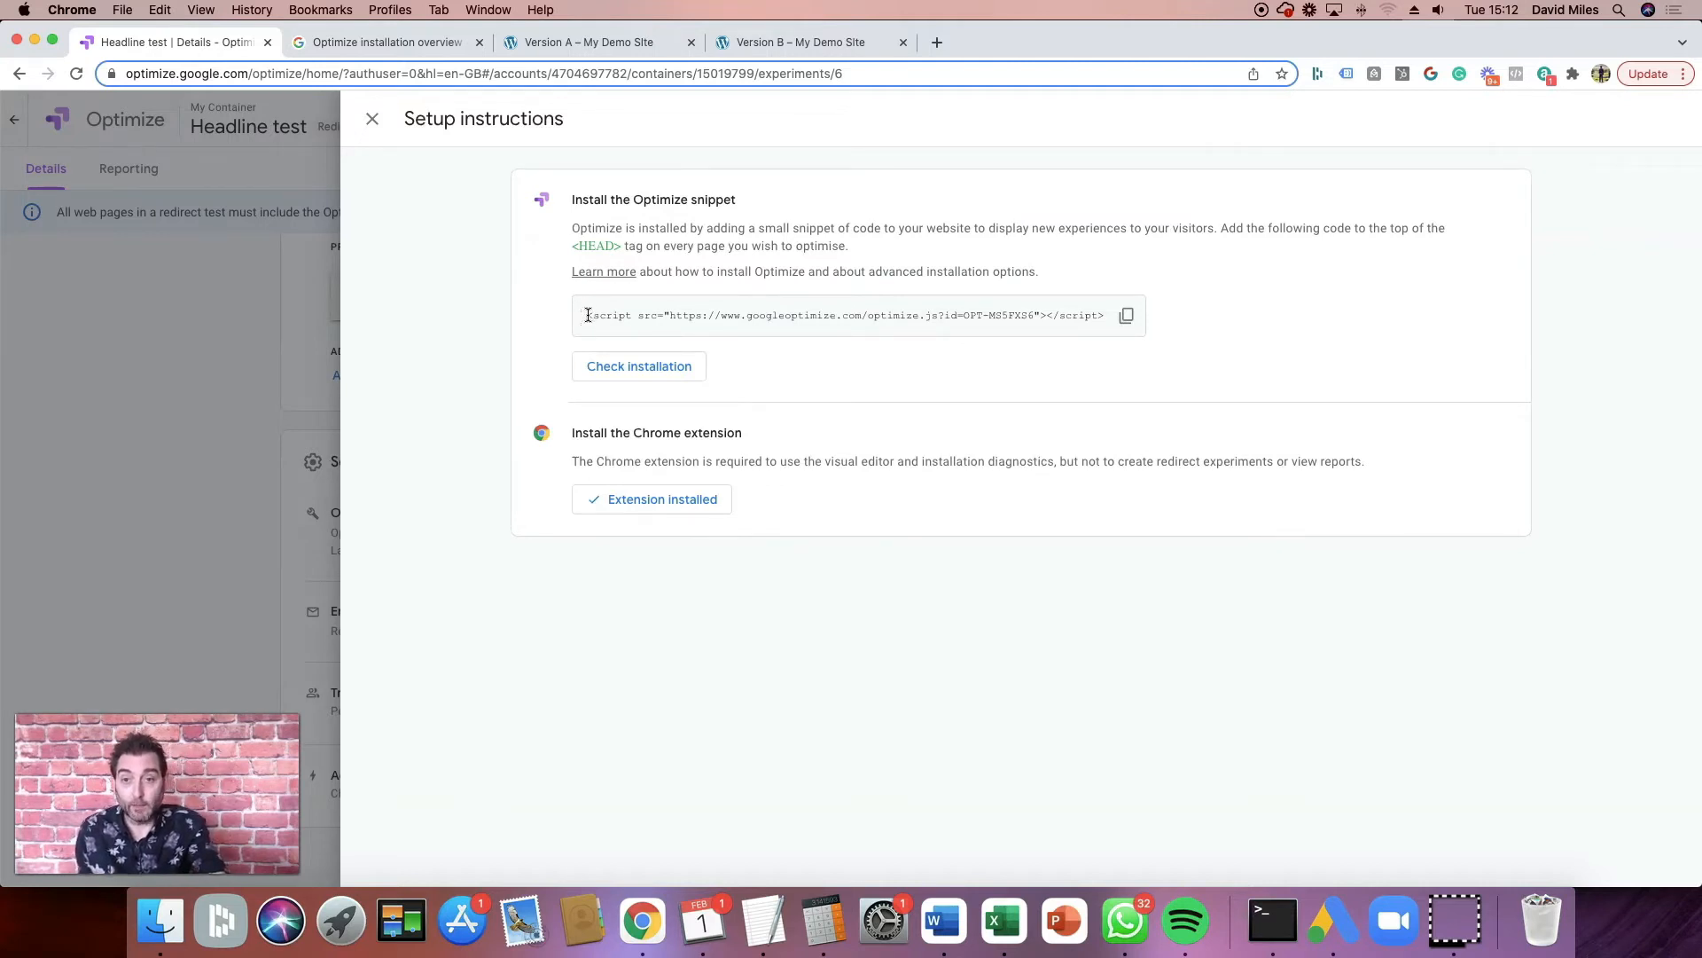
left_click_drag(591, 315, 1126, 317)
left_click(1126, 318)
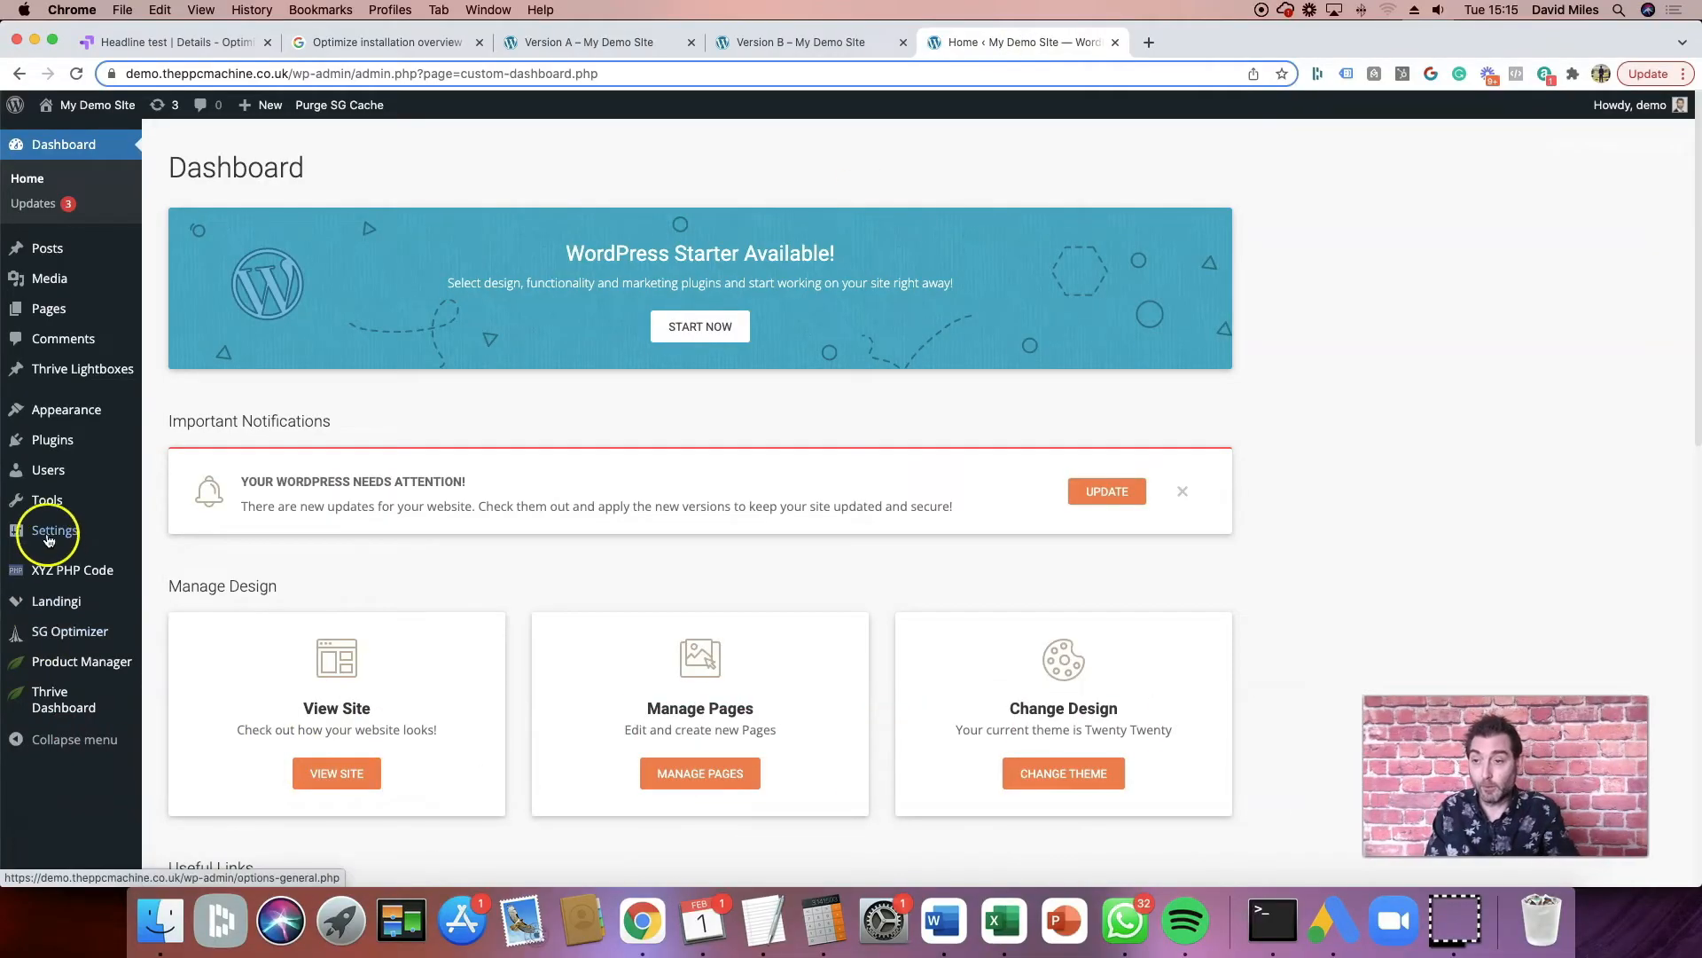
Step: In WordPress's Insert Script In Headers And Footers settings, paste the Optimize snippet as a header script and save
mouse_move(46, 528)
left_click(165, 745)
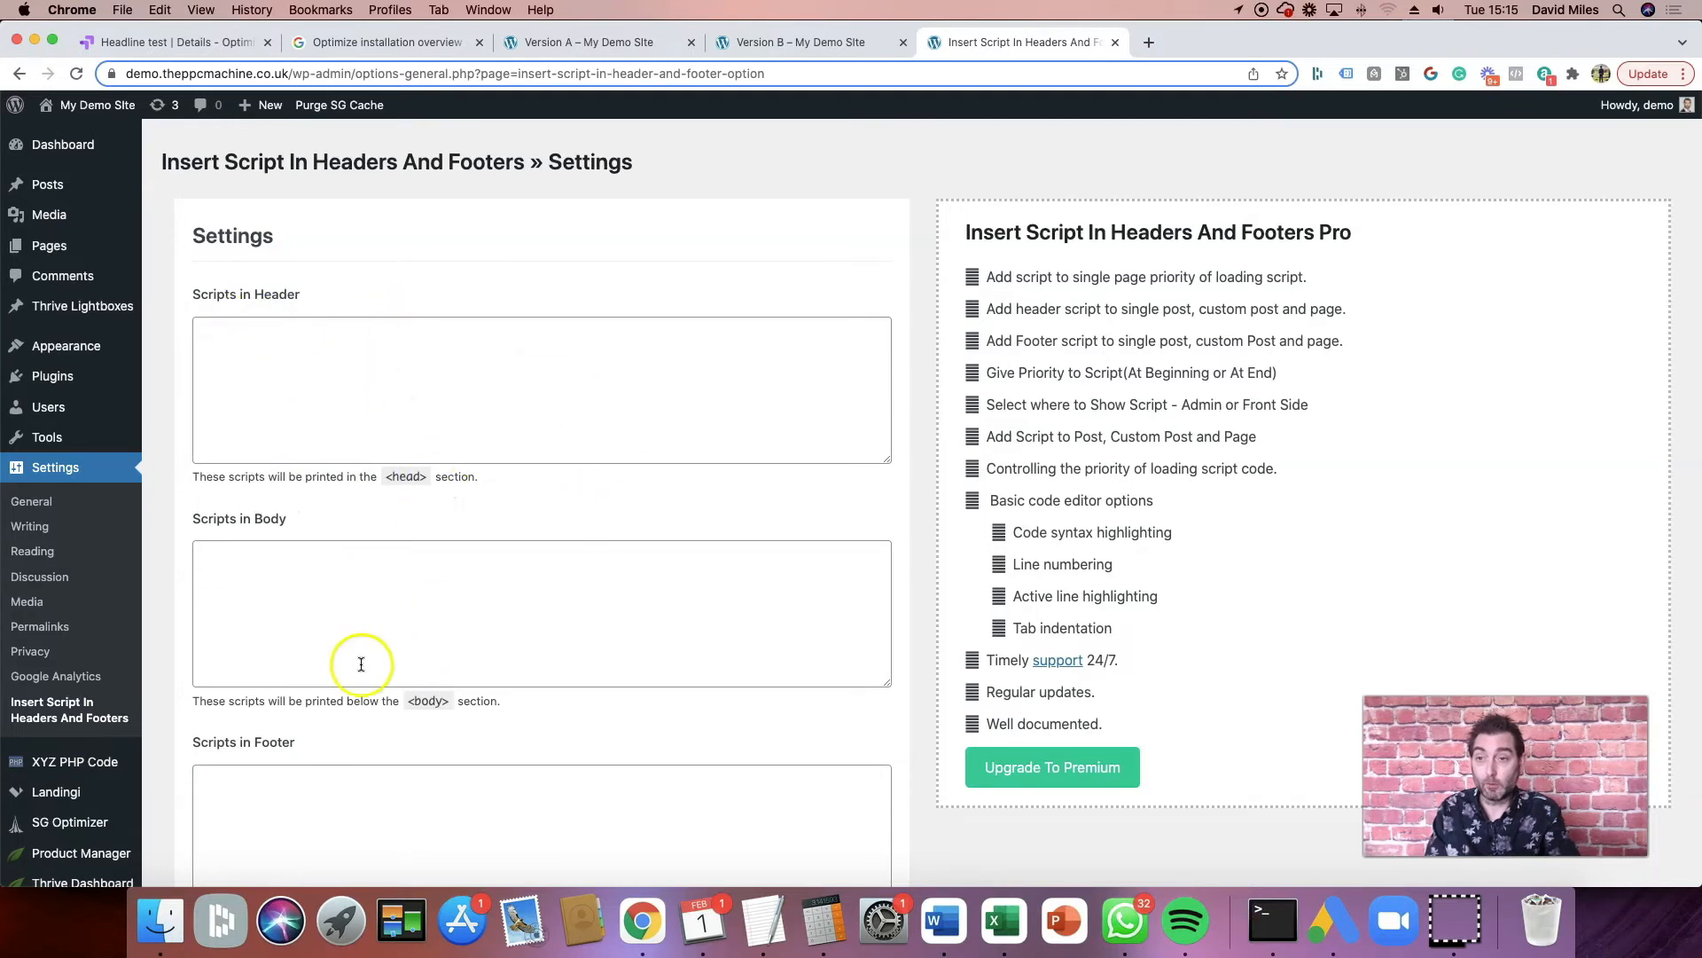
left_click(417, 386)
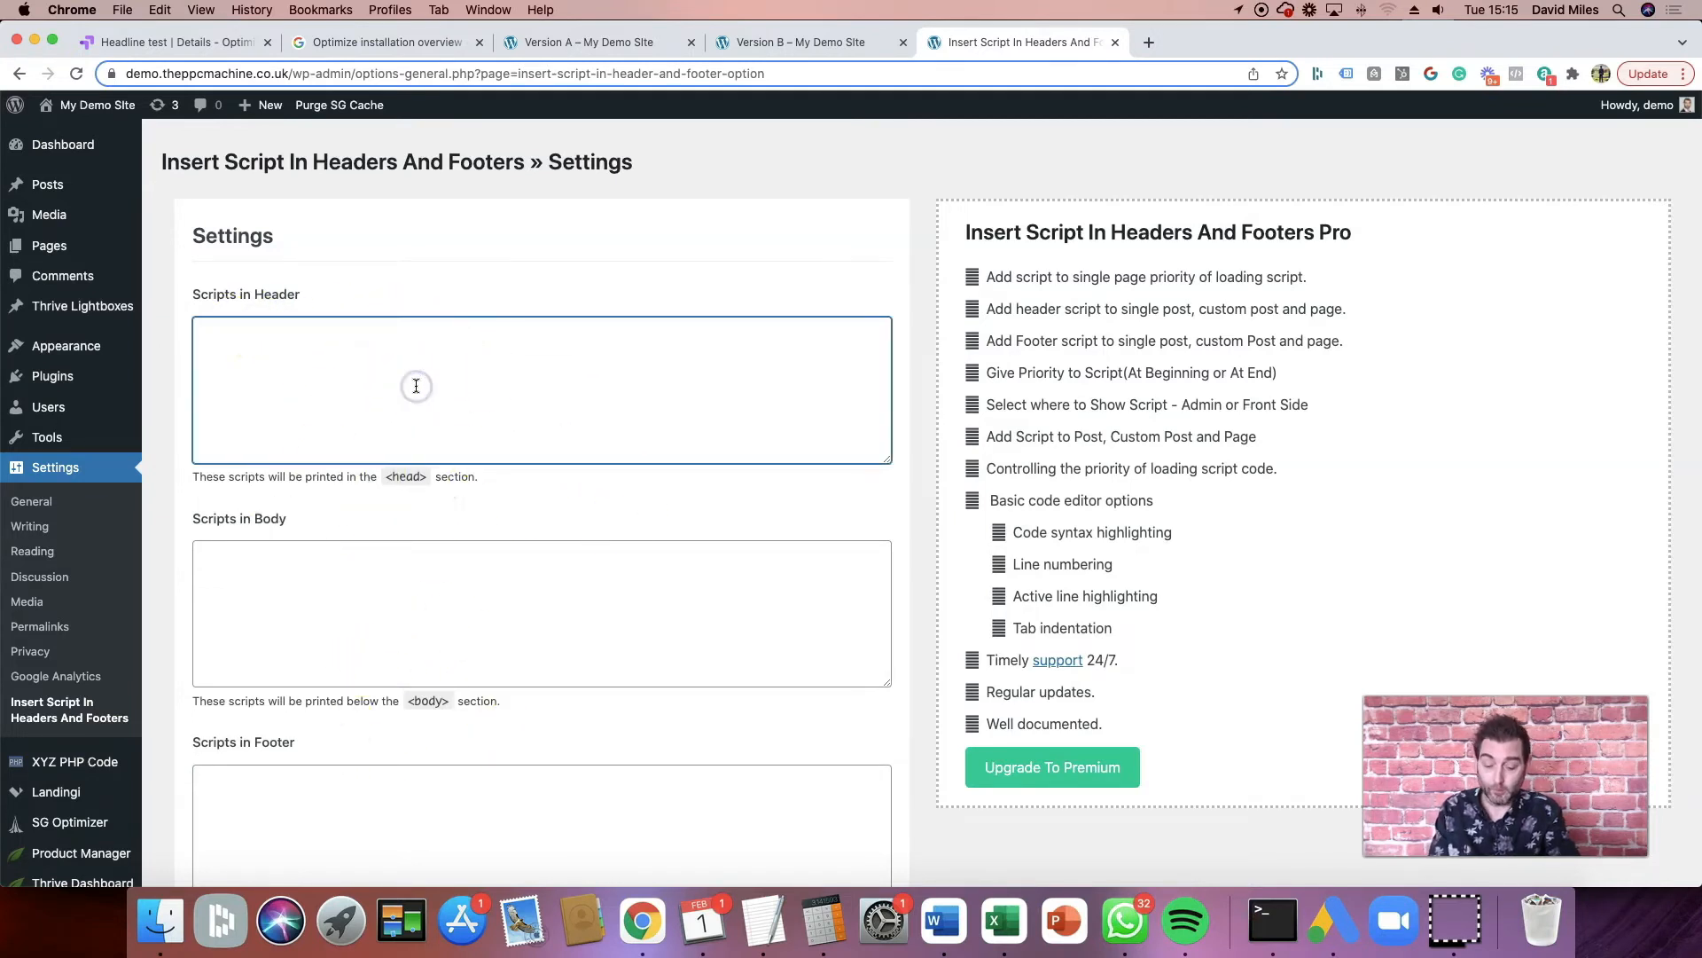
key("super+v")
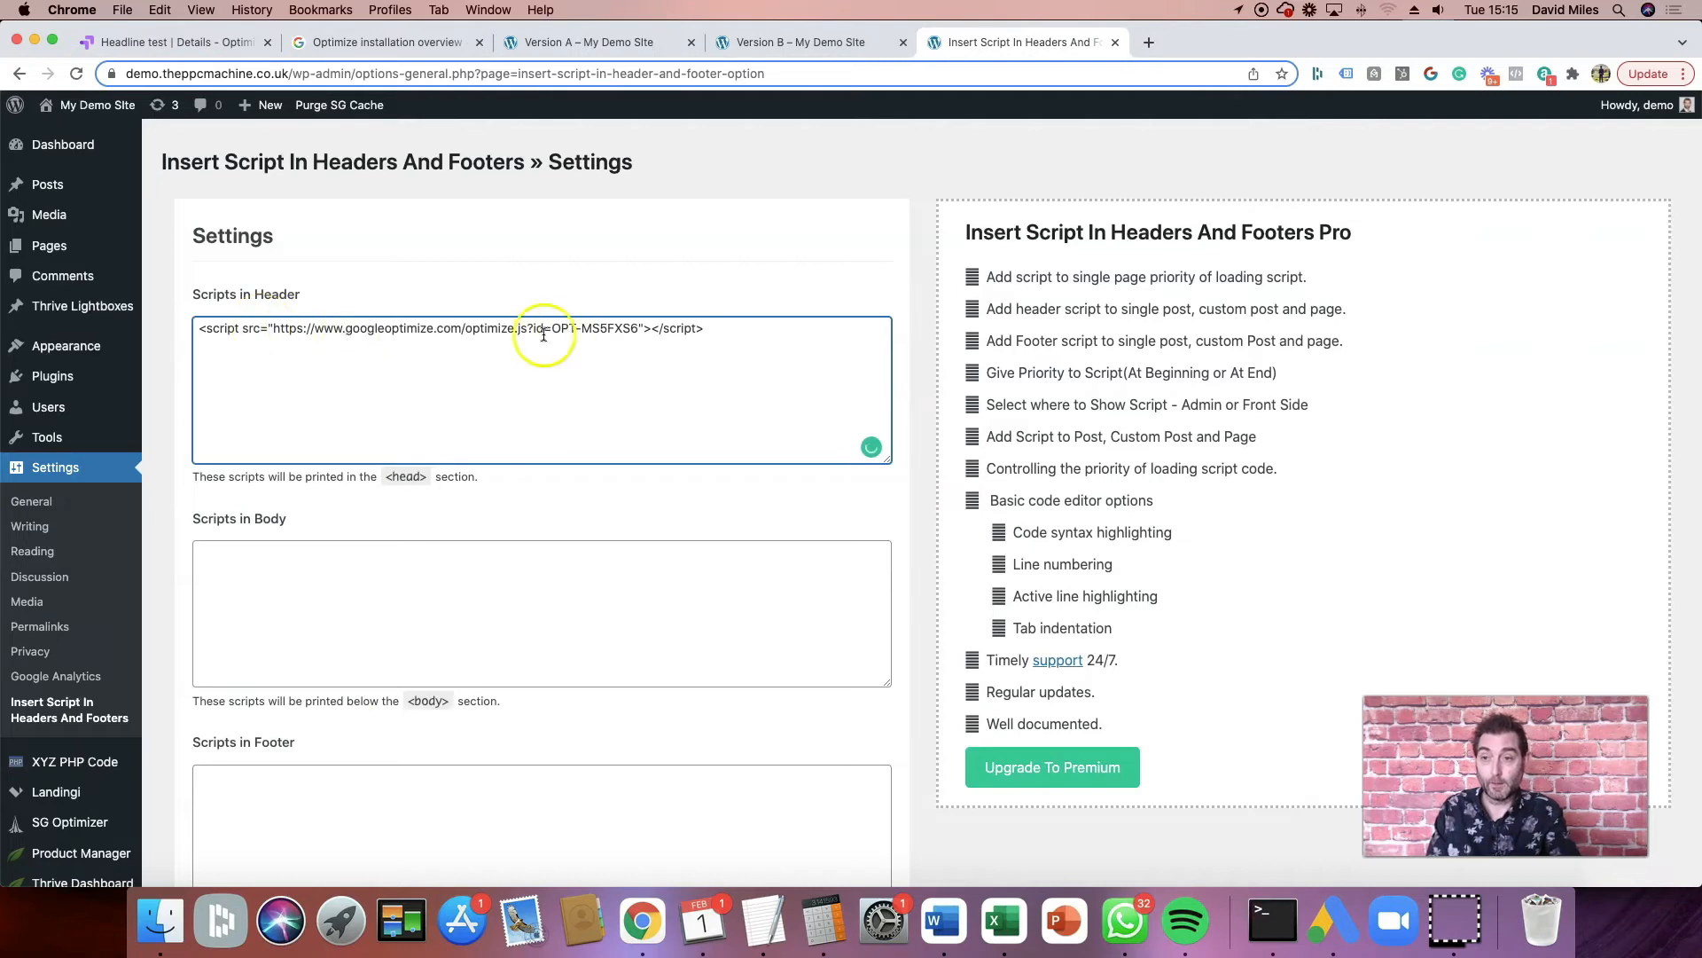
scroll(608, 412, "down", 3)
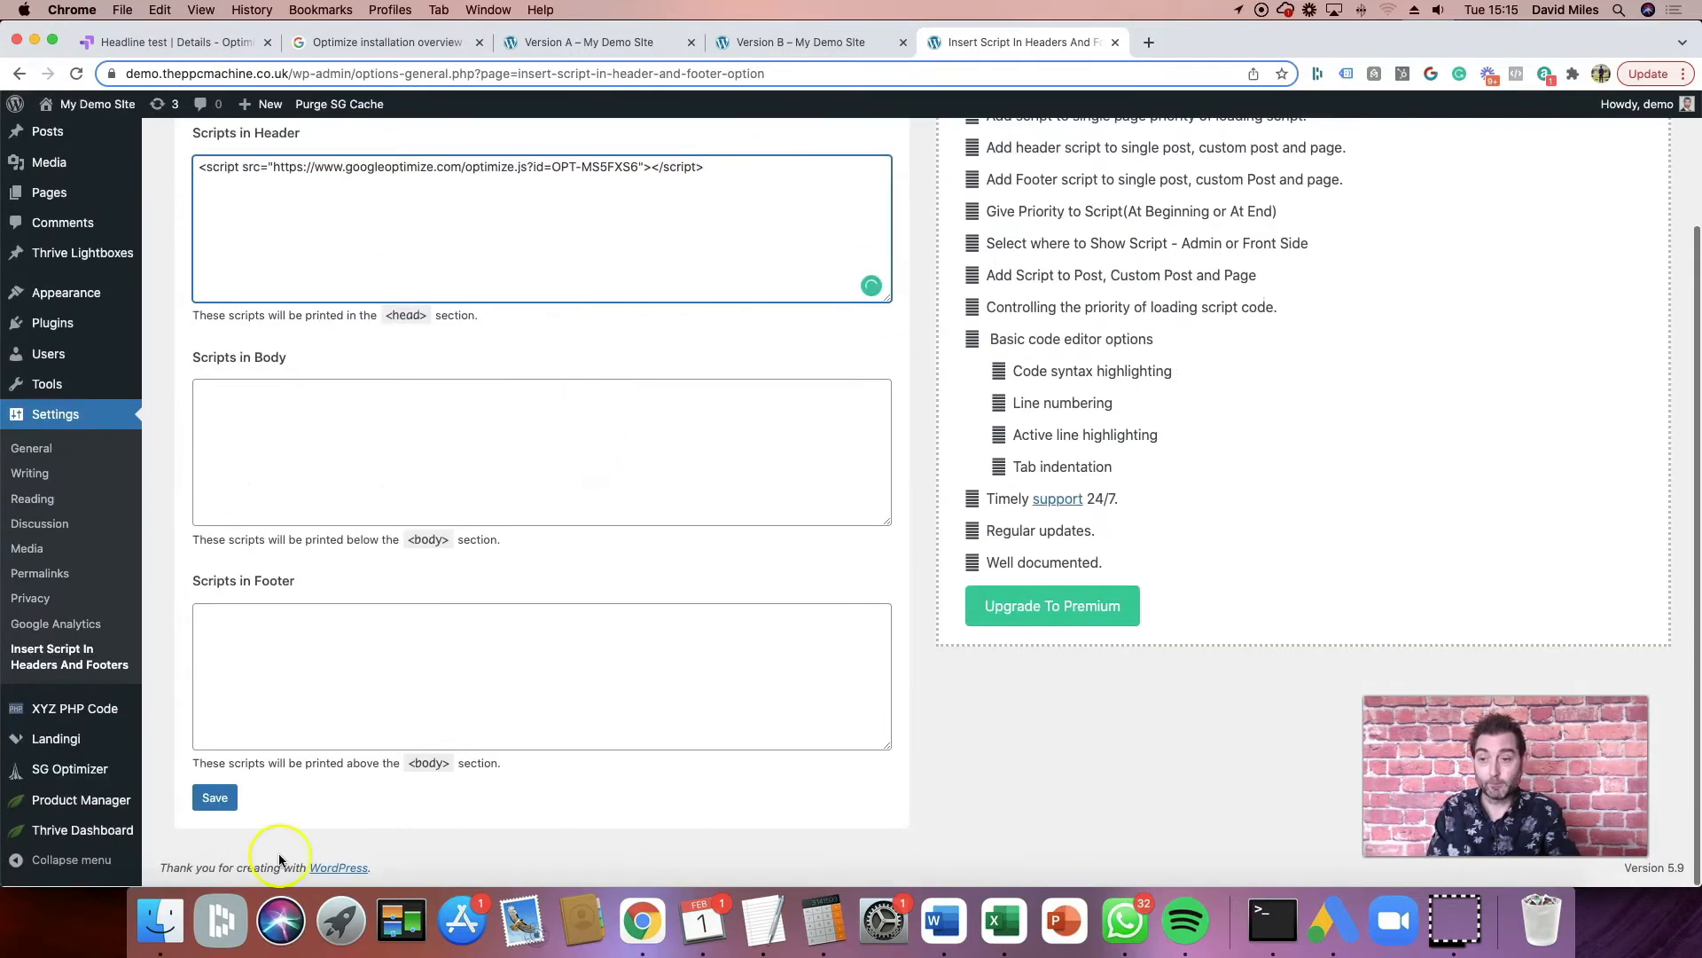
left_click(216, 796)
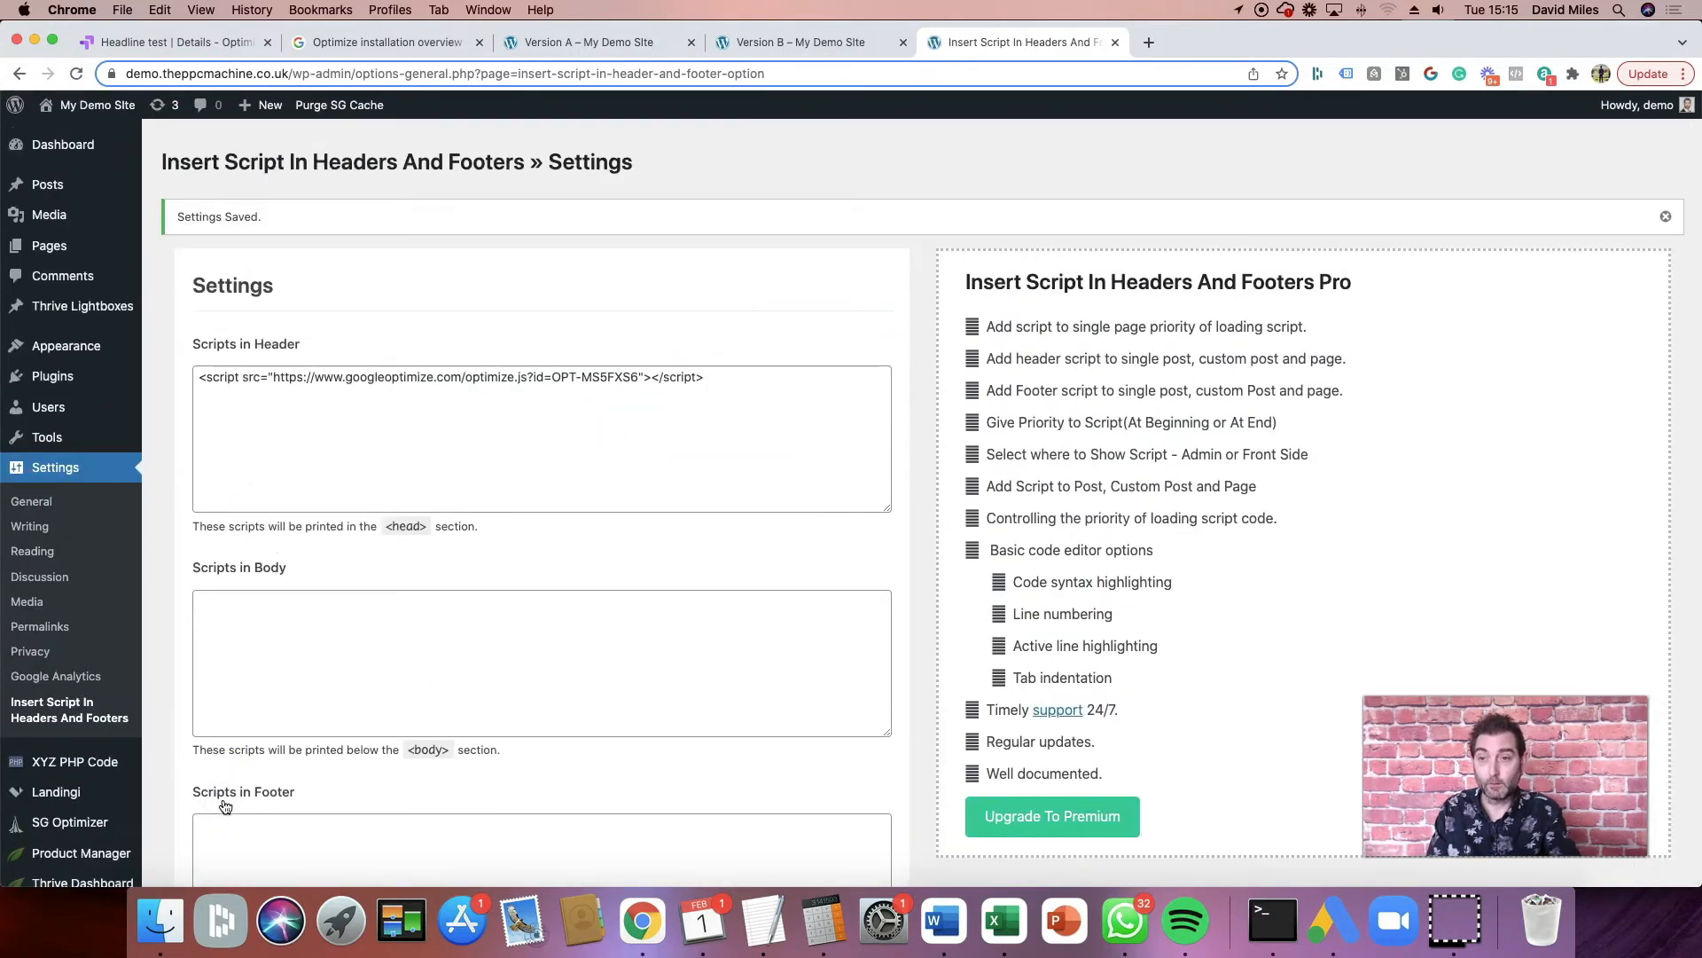
Step: Run the Optimize installation check again from the setup instructions and return to the experiment
left_click(169, 42)
left_click(169, 42)
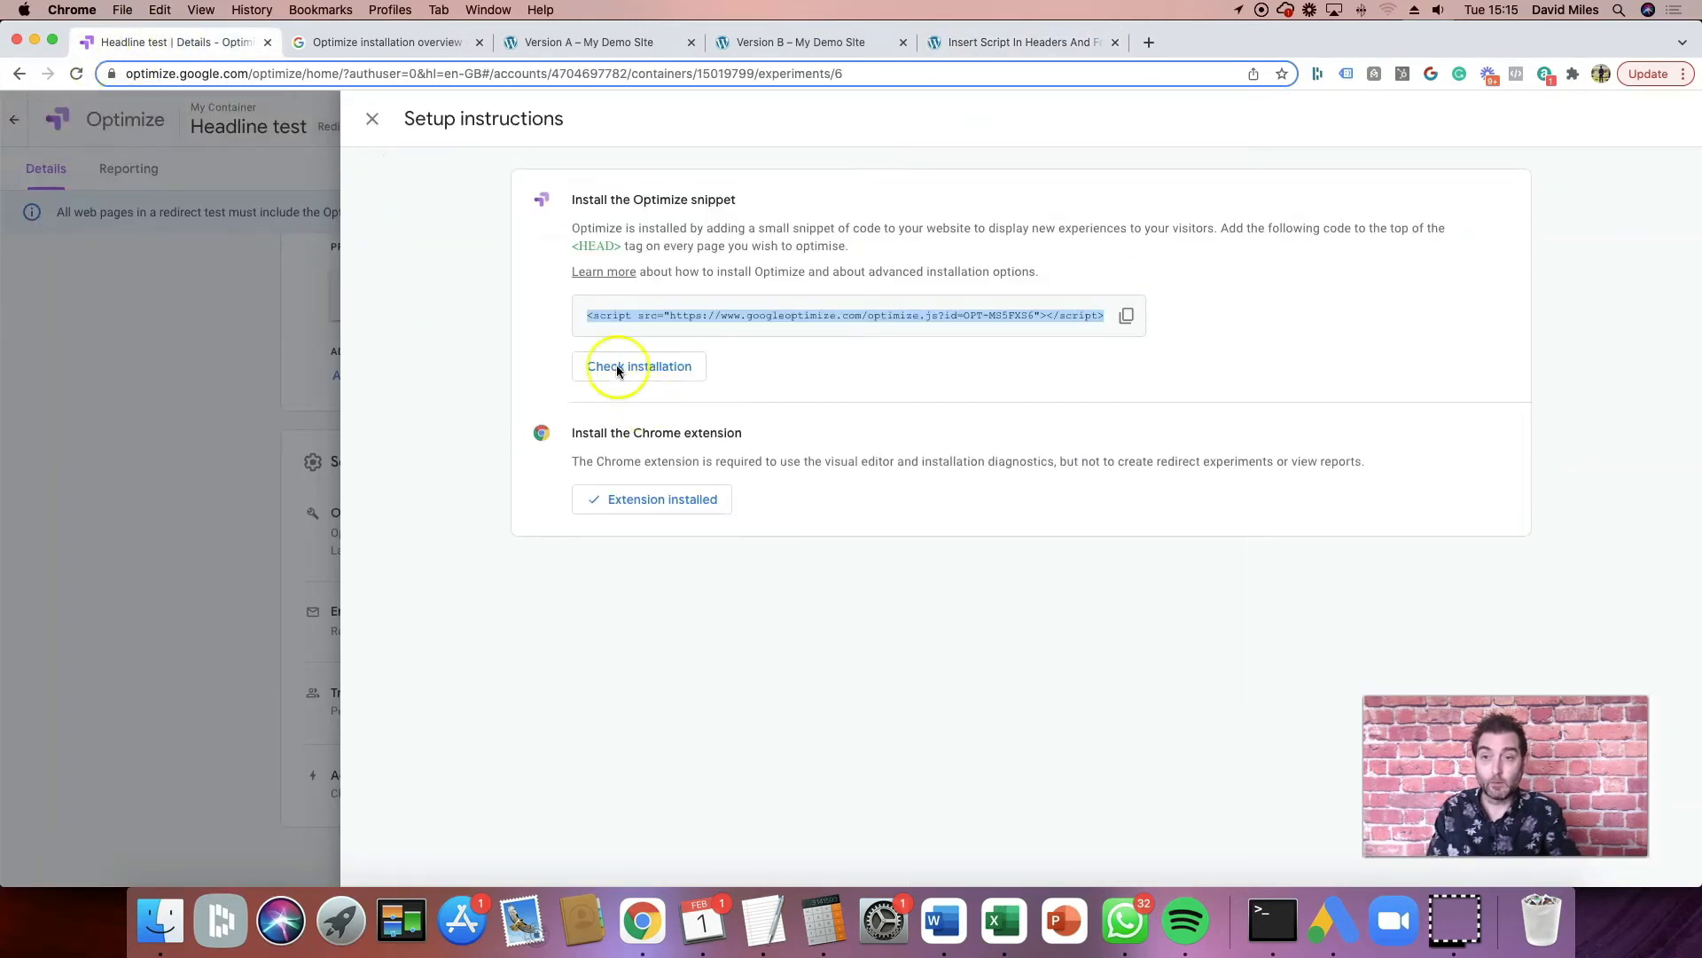
left_click(661, 369)
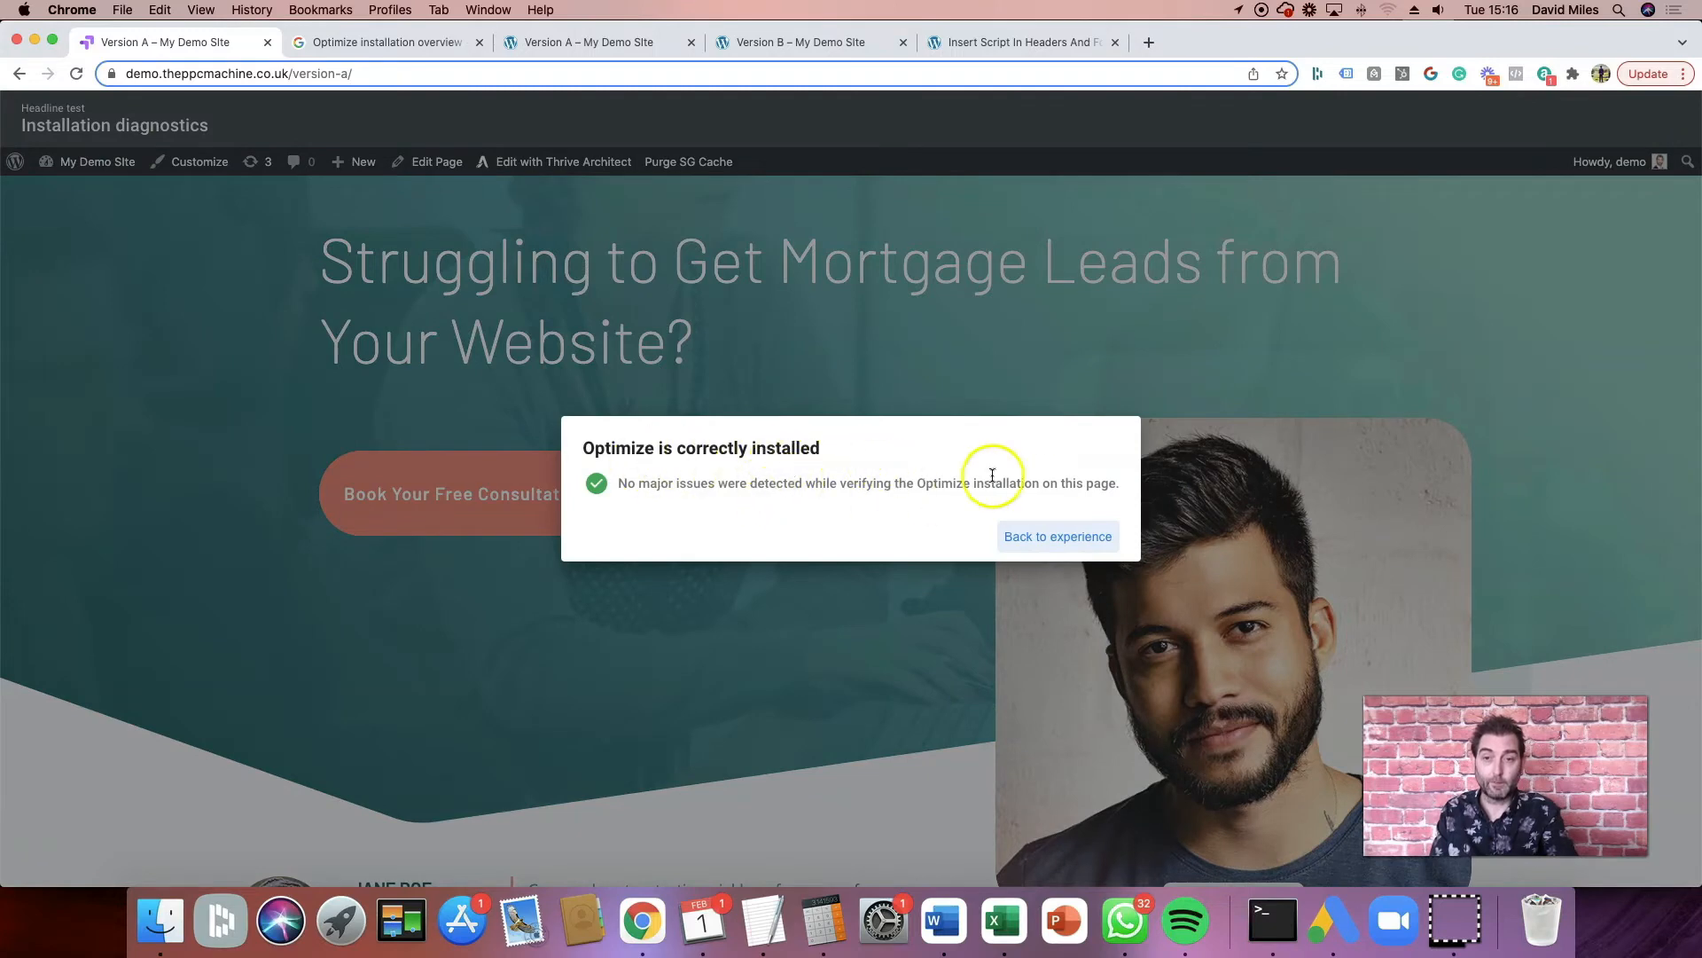
left_click(1053, 543)
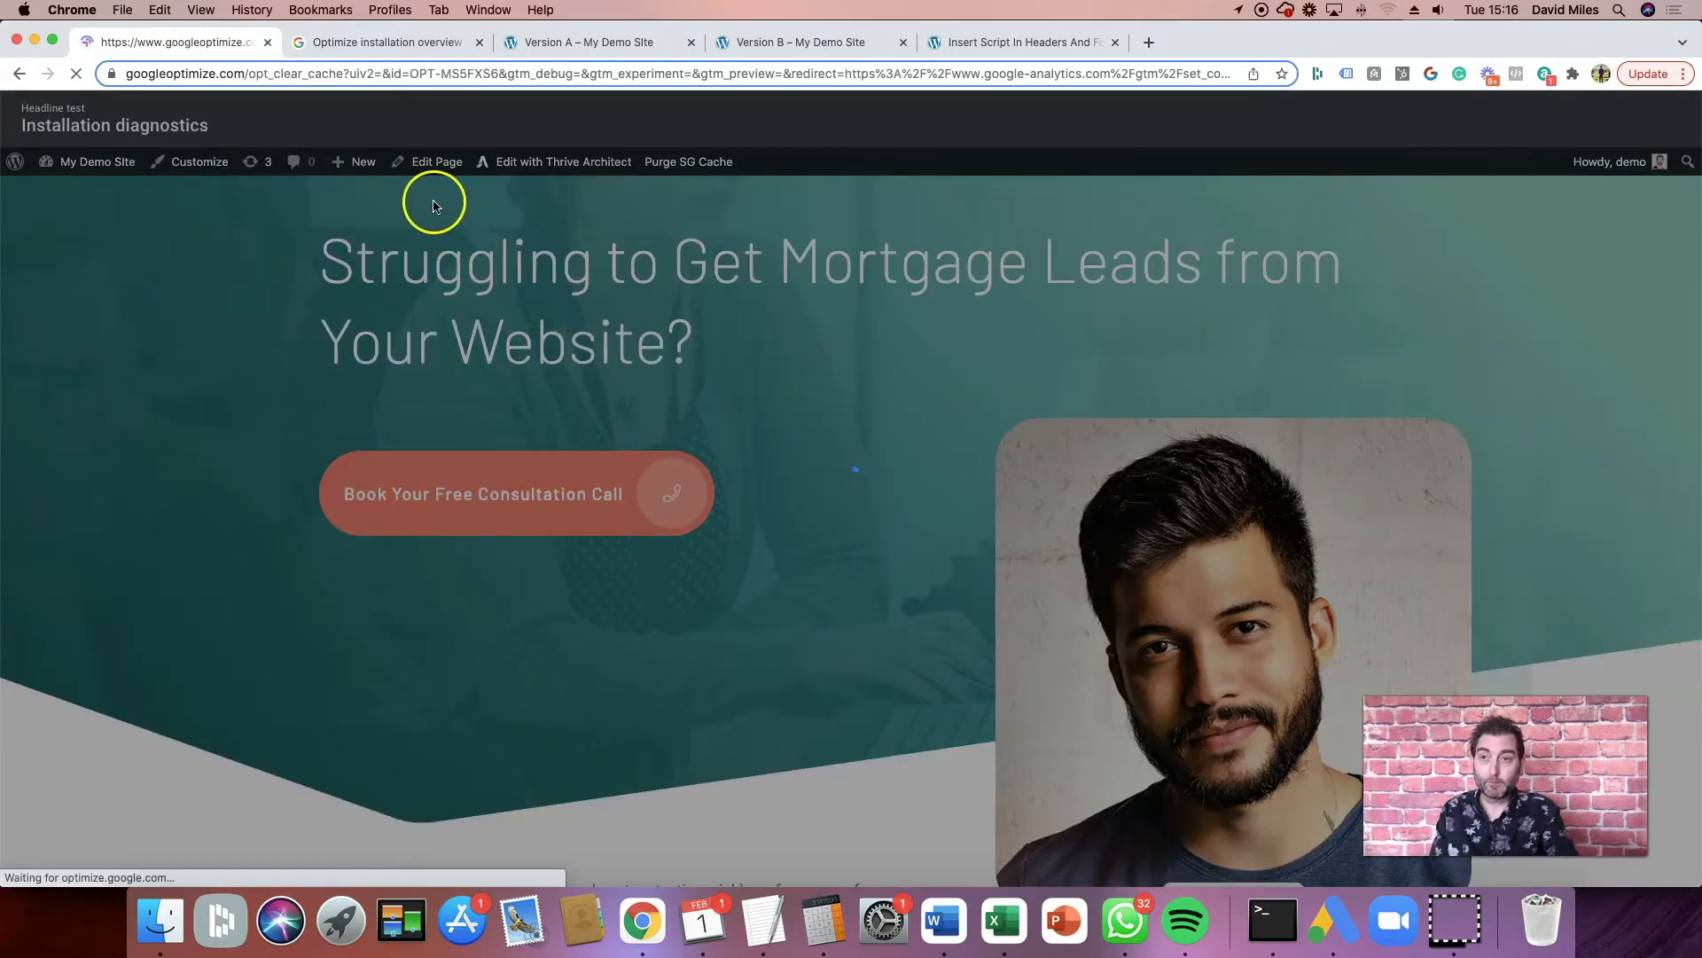
Step: Turn on email notifications in the Headline test settings
scroll(790, 470, "down", 6)
scroll(794, 450, "down", 6)
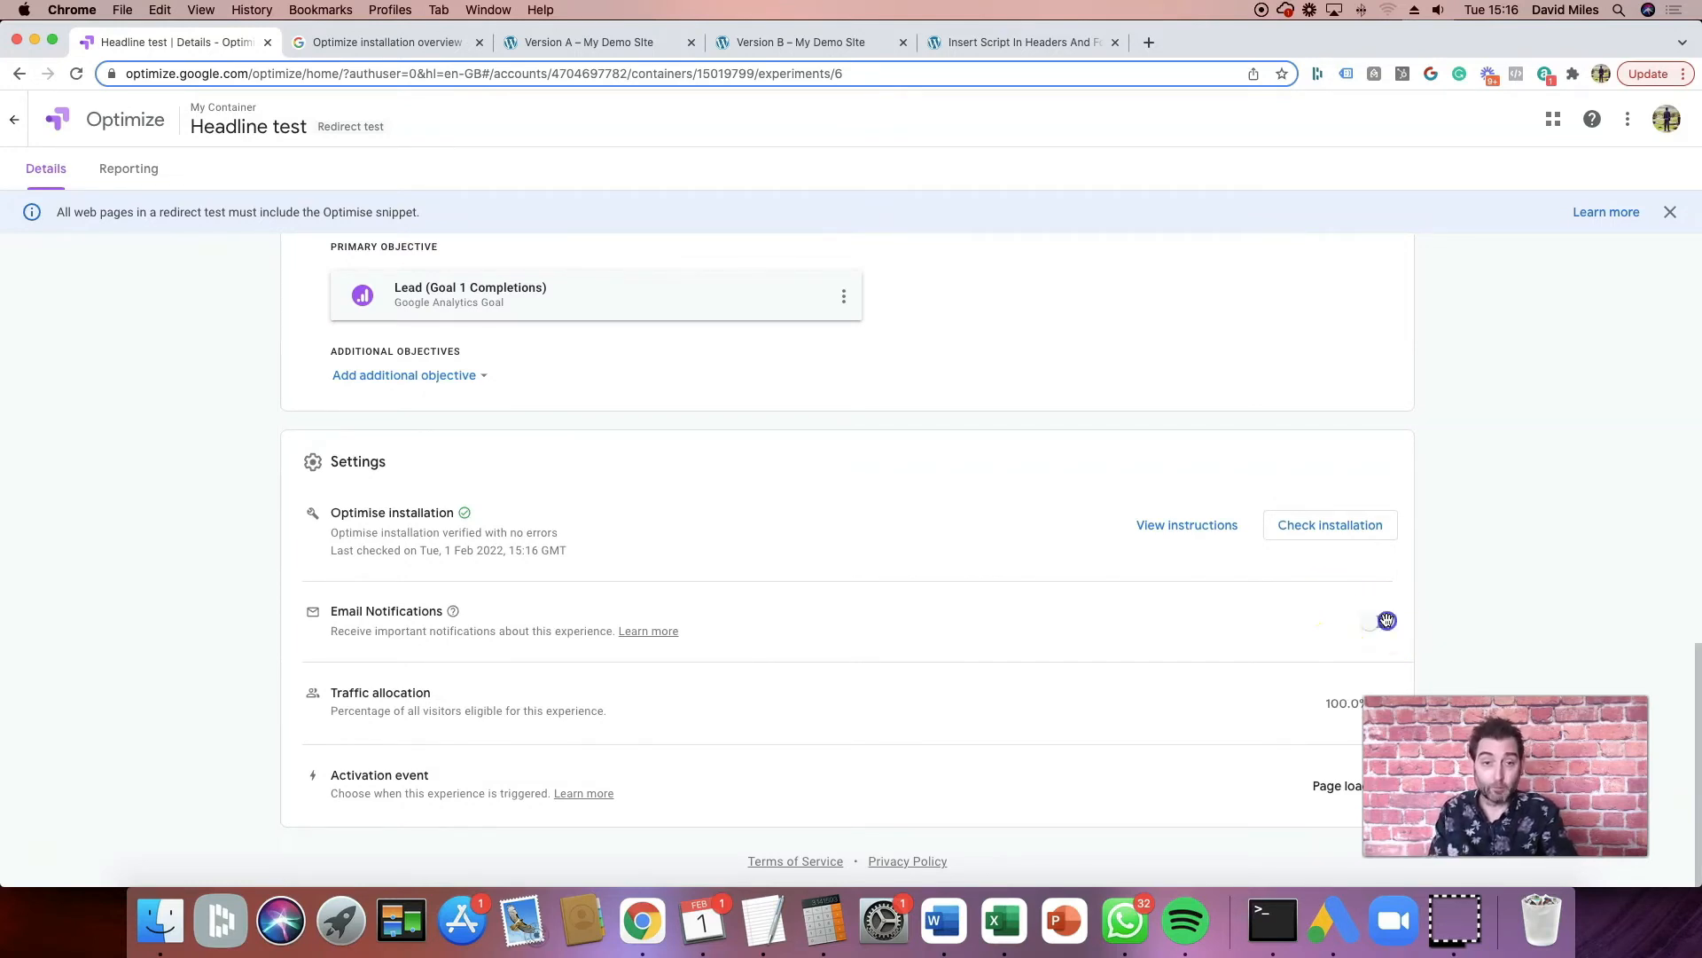
left_click(1386, 622)
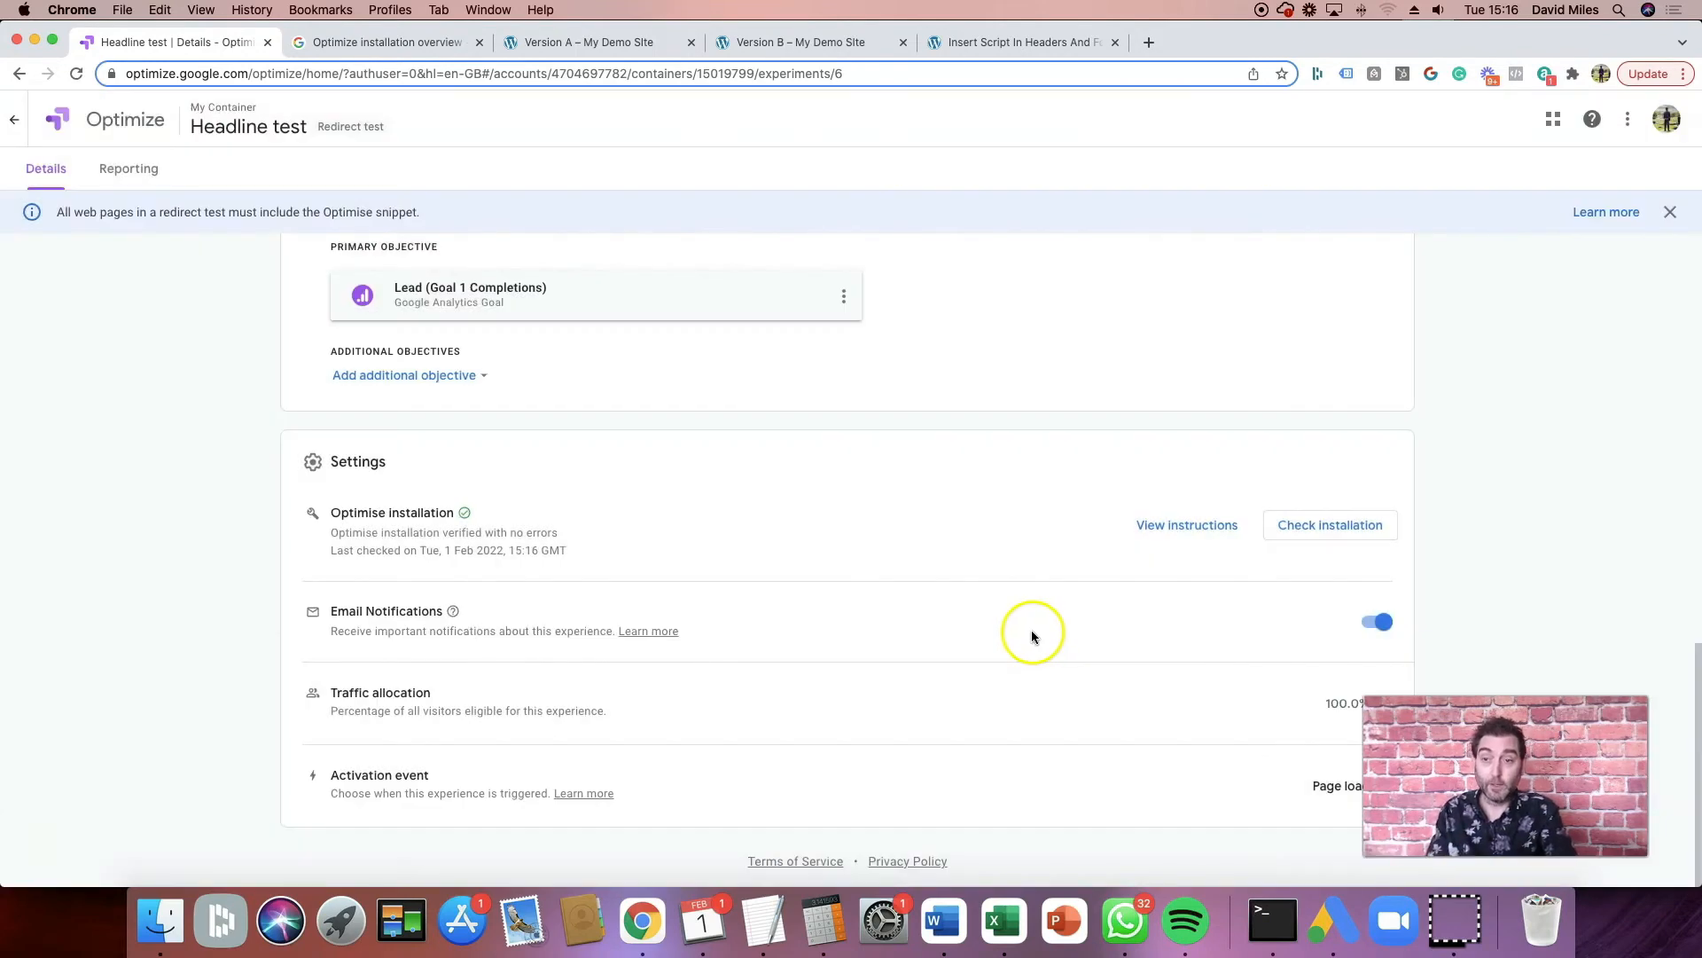
Step: Start the Headline test experiment and confirm the launch
scroll(979, 553, "up", 10)
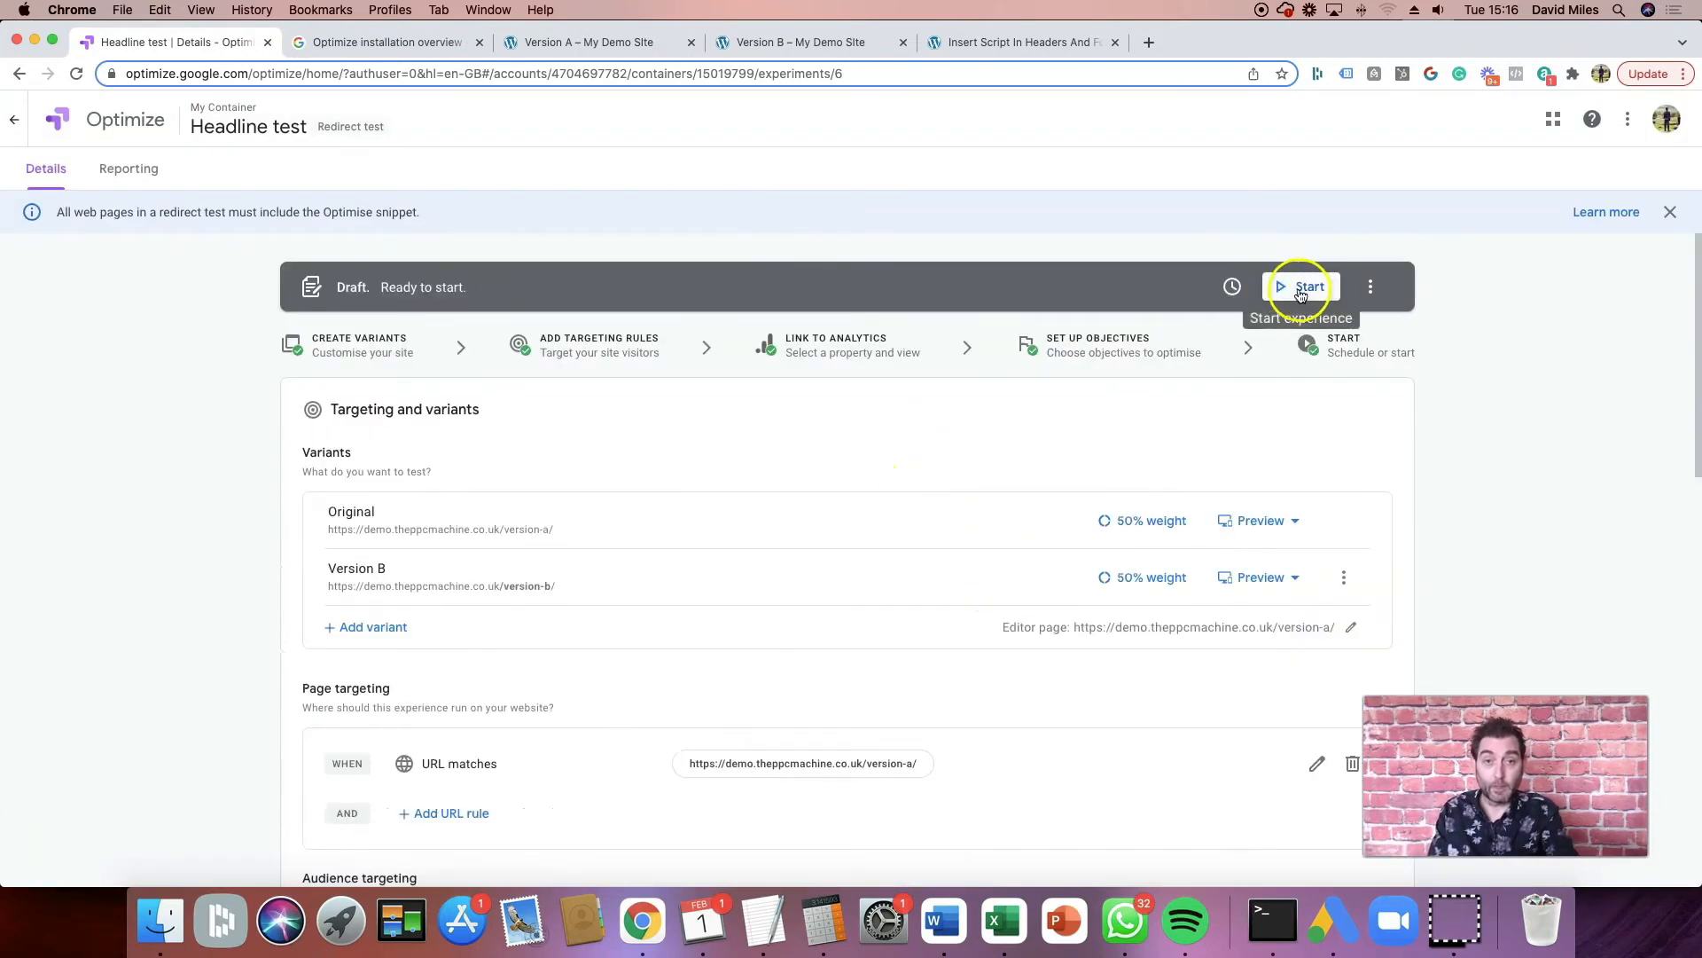
left_click(1302, 287)
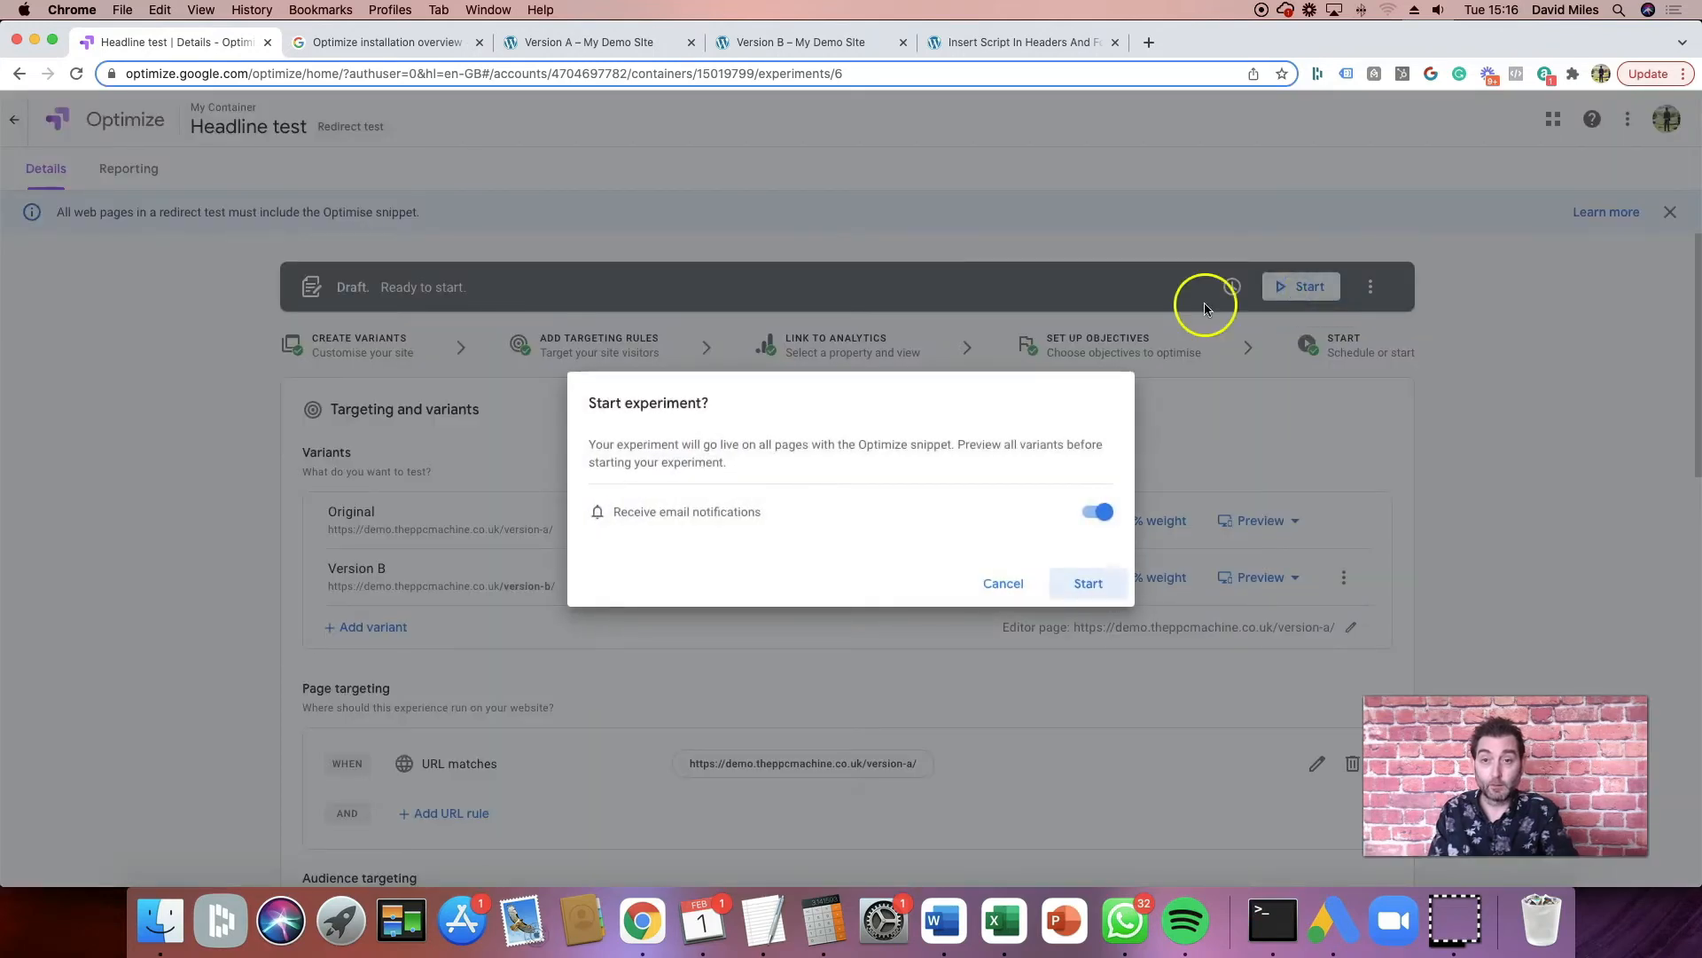
left_click(1089, 586)
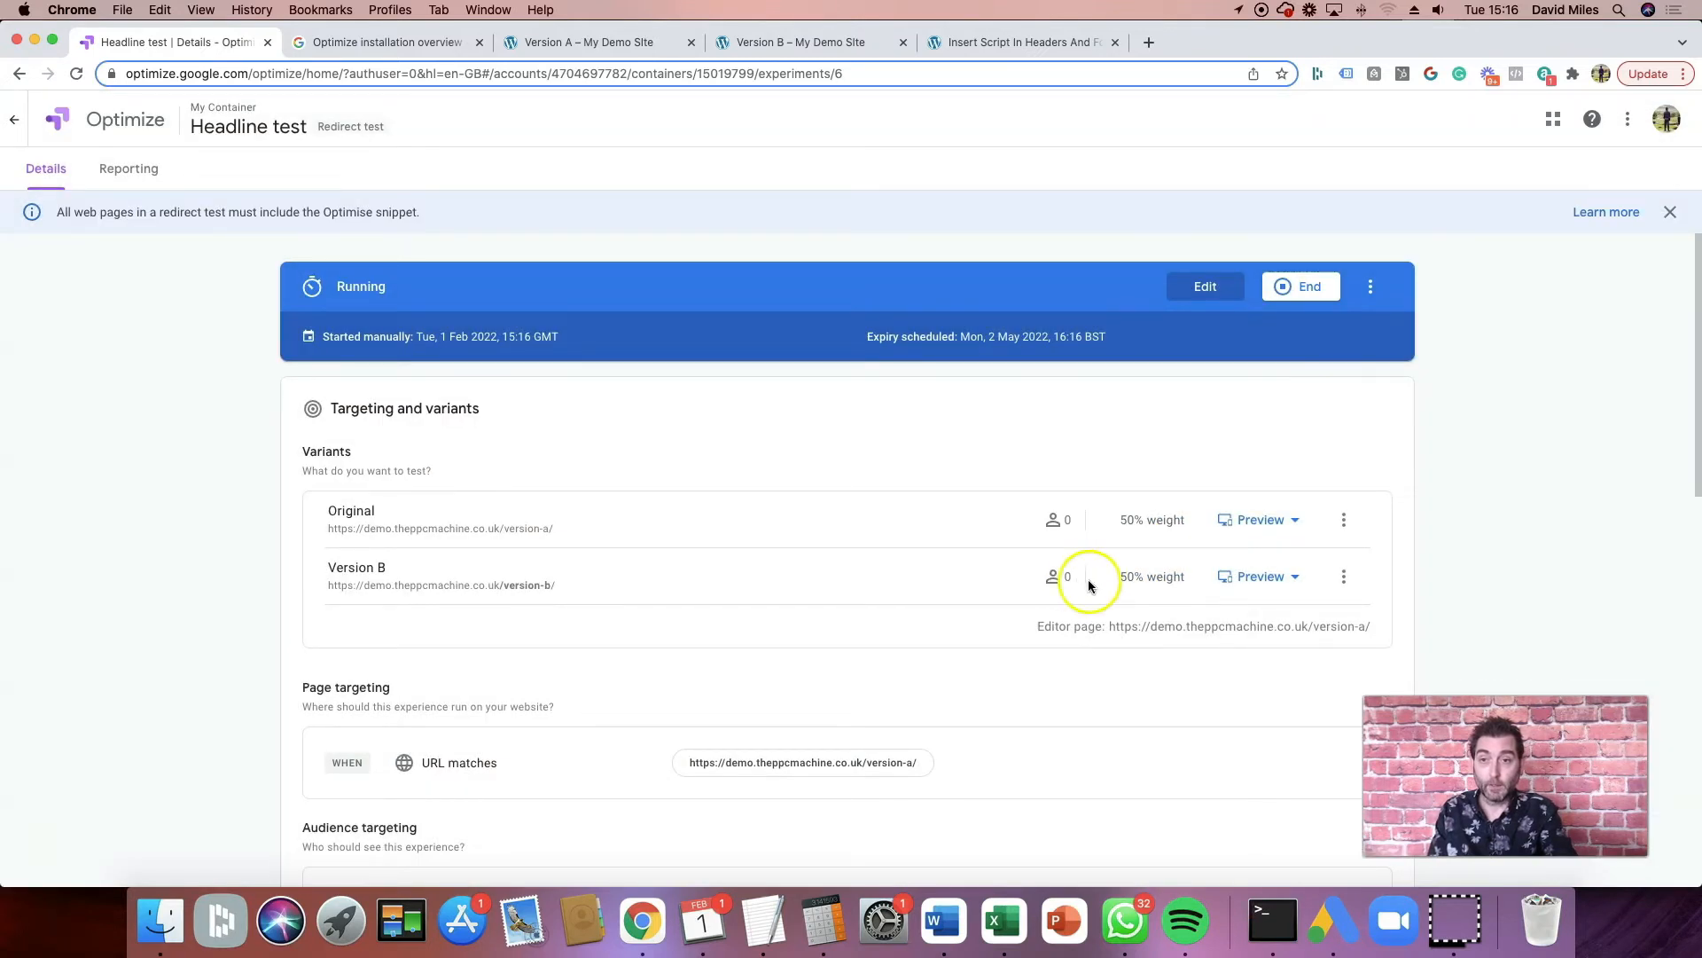
Step: Load demo.theppcmachine.co.uk/version-a in a new browser tab to test the redirect
key("super+t")
type("demo.theppcmachine.co.uk/ver")
key("Down")
key("Down")
key("Down")
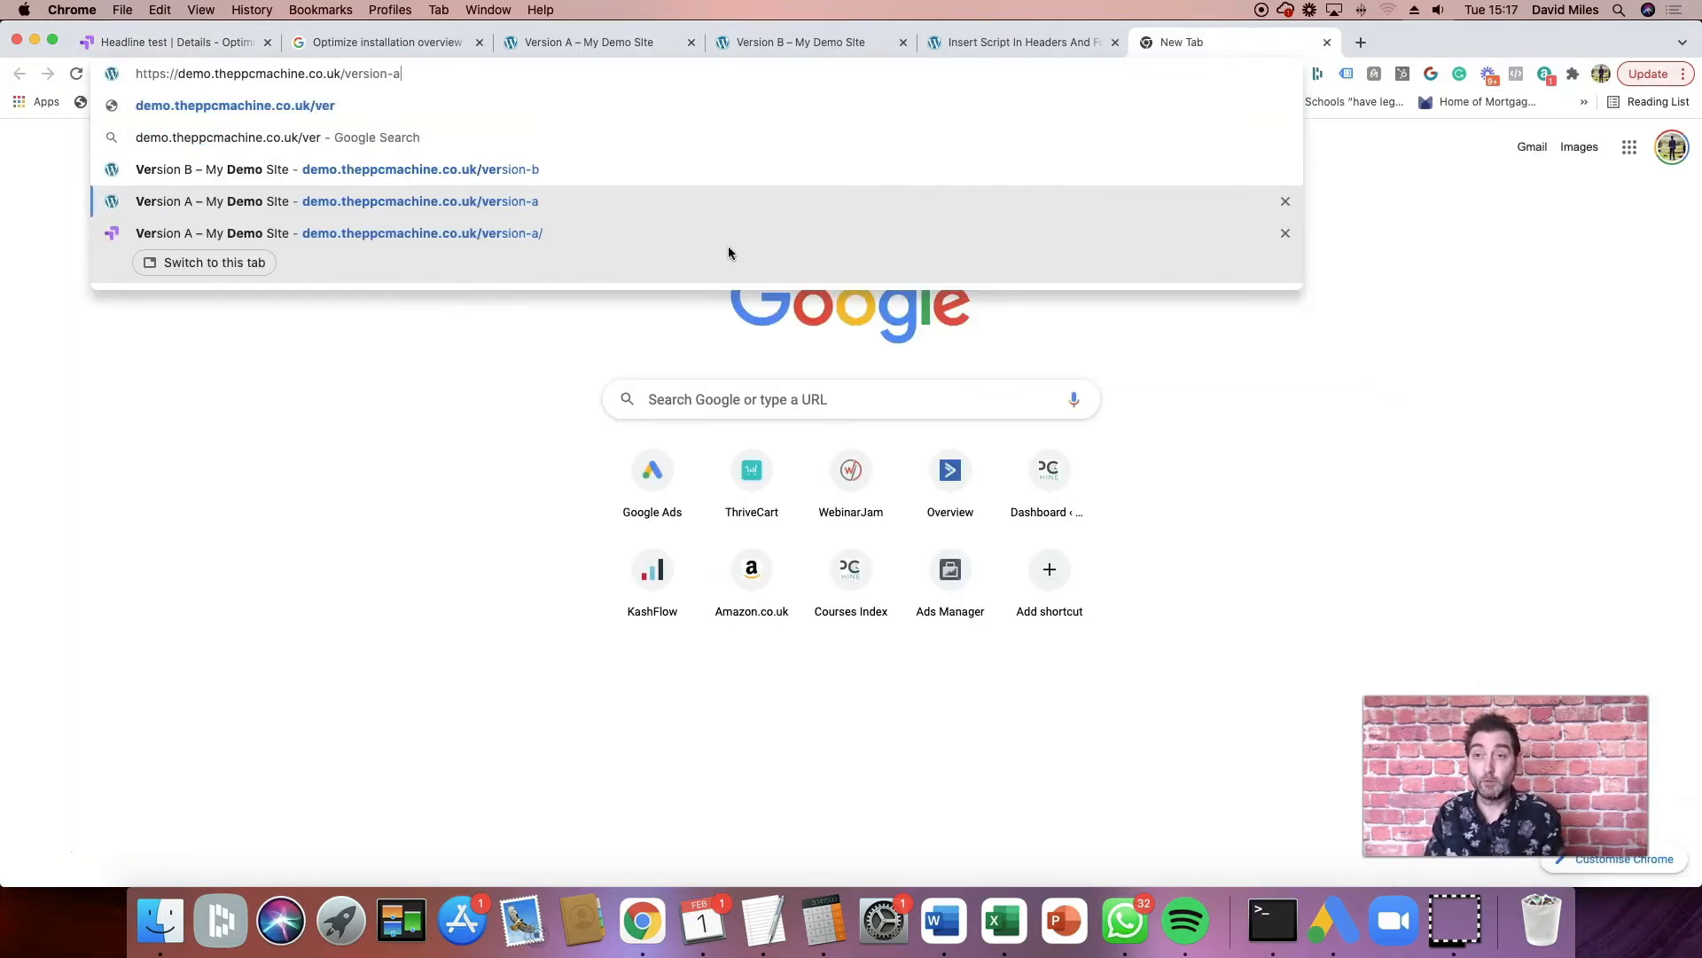
key("Return")
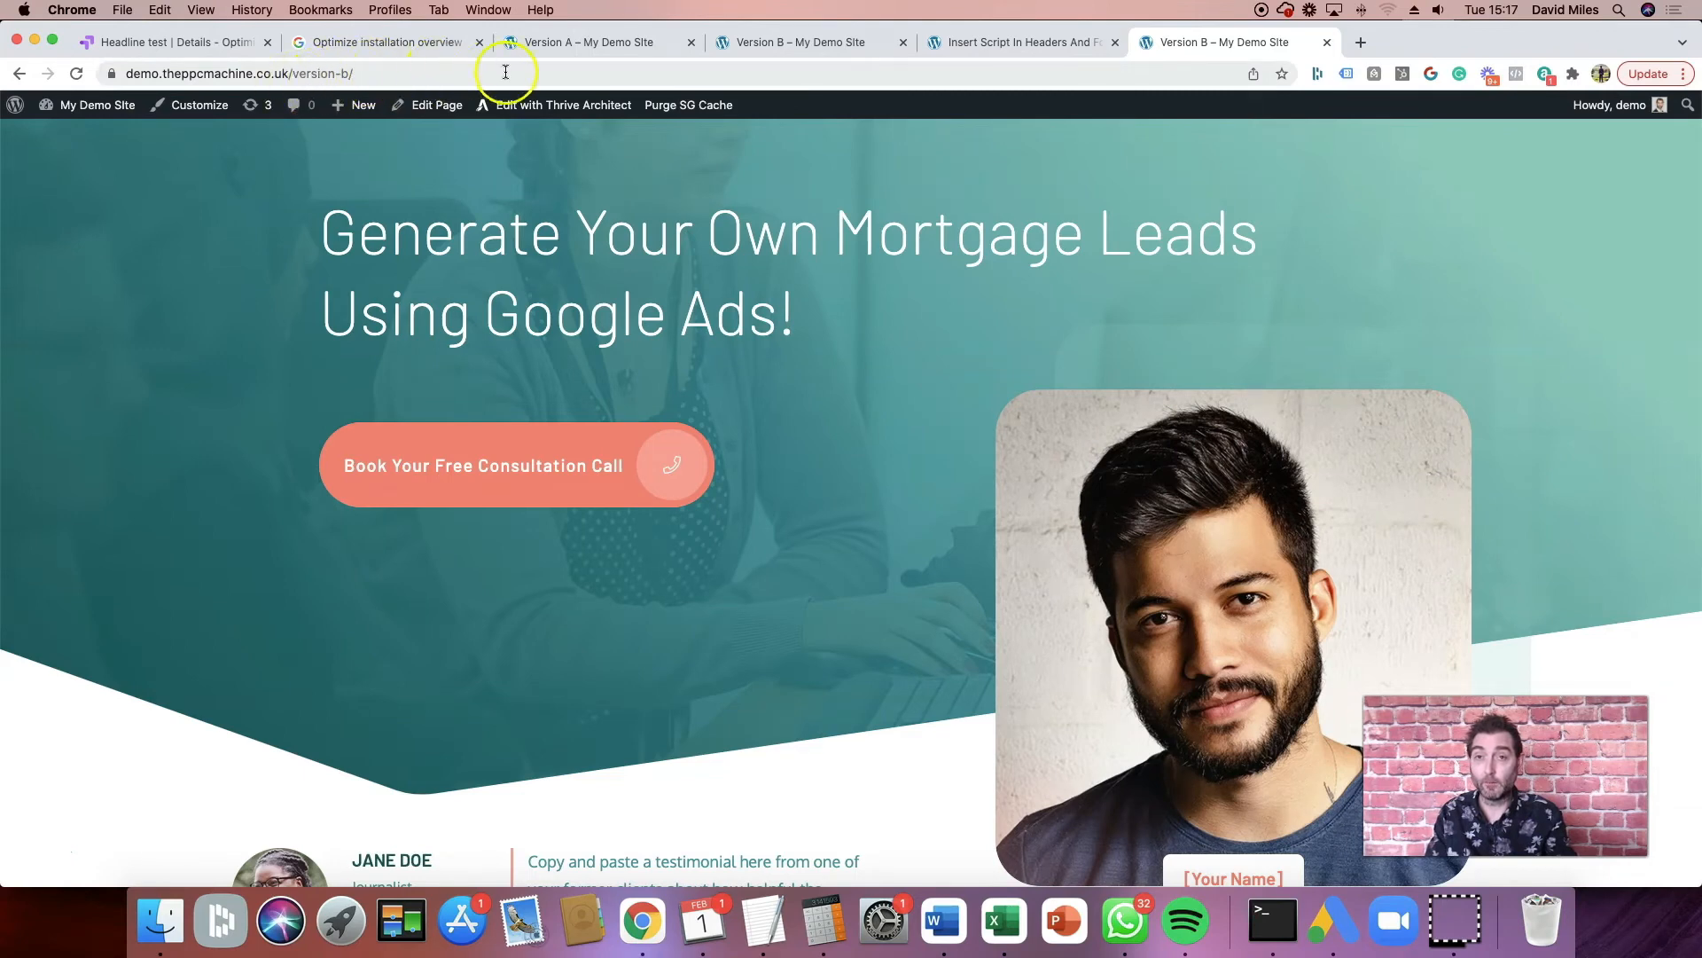
Step: Open the experiment reporting and compare the Original and Jan 2022 variants' conversions, probability to be best and modeled conversion rate chart
left_click(153, 42)
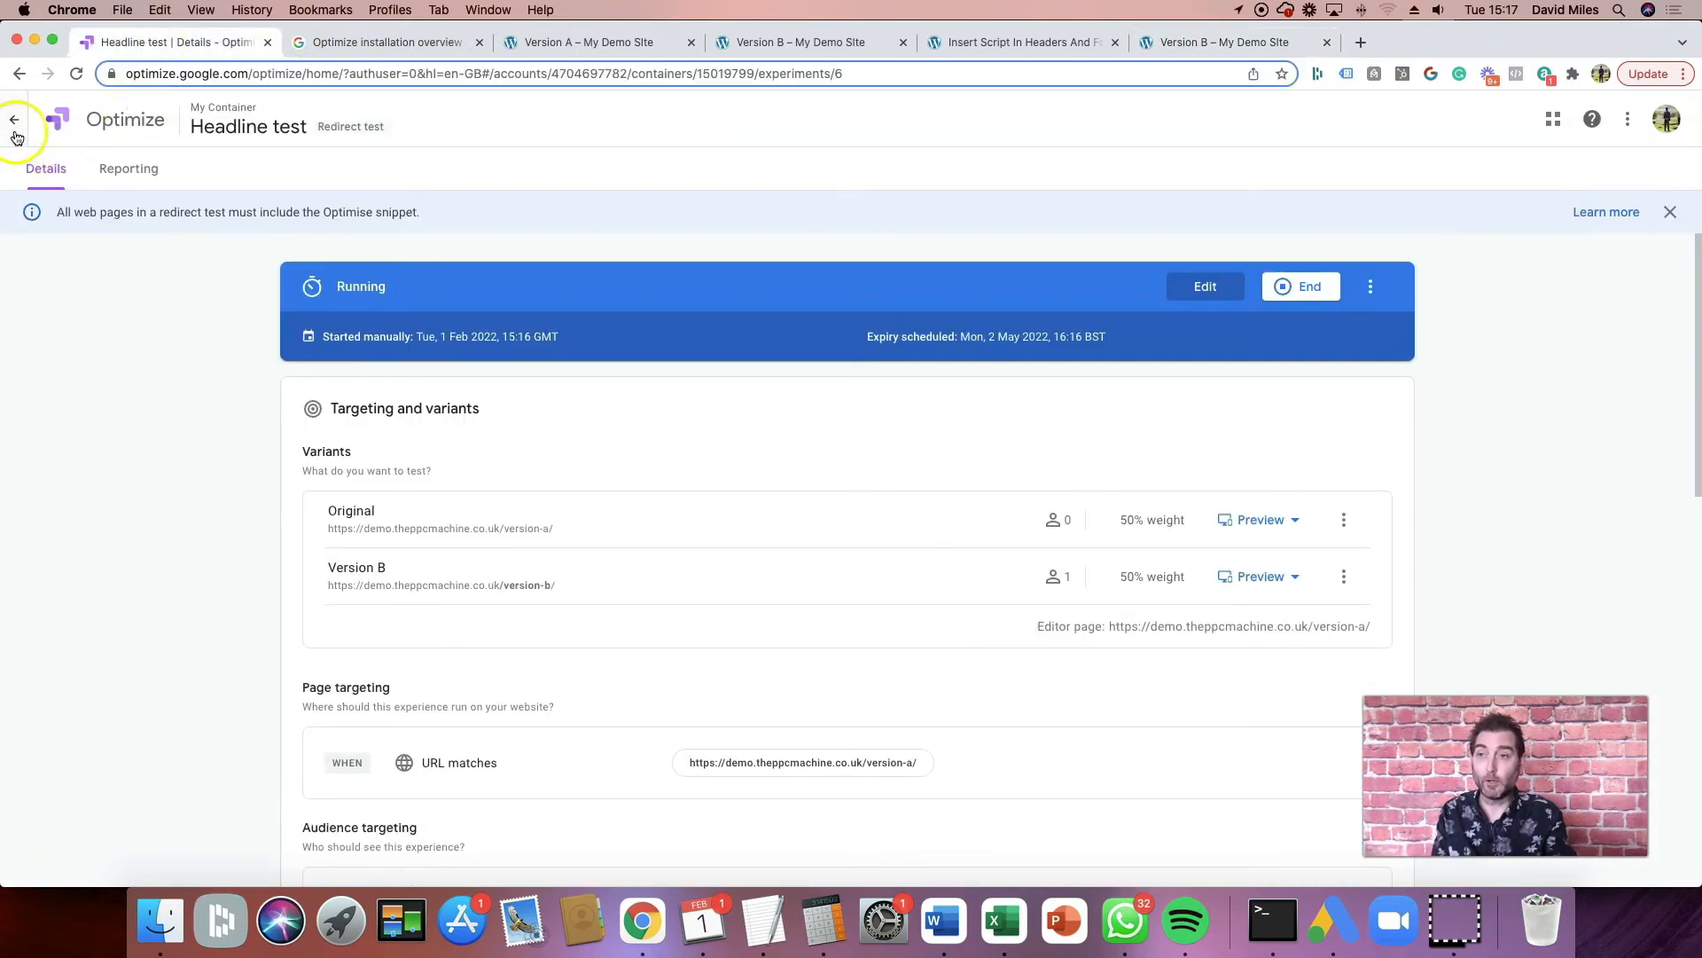
left_click(136, 172)
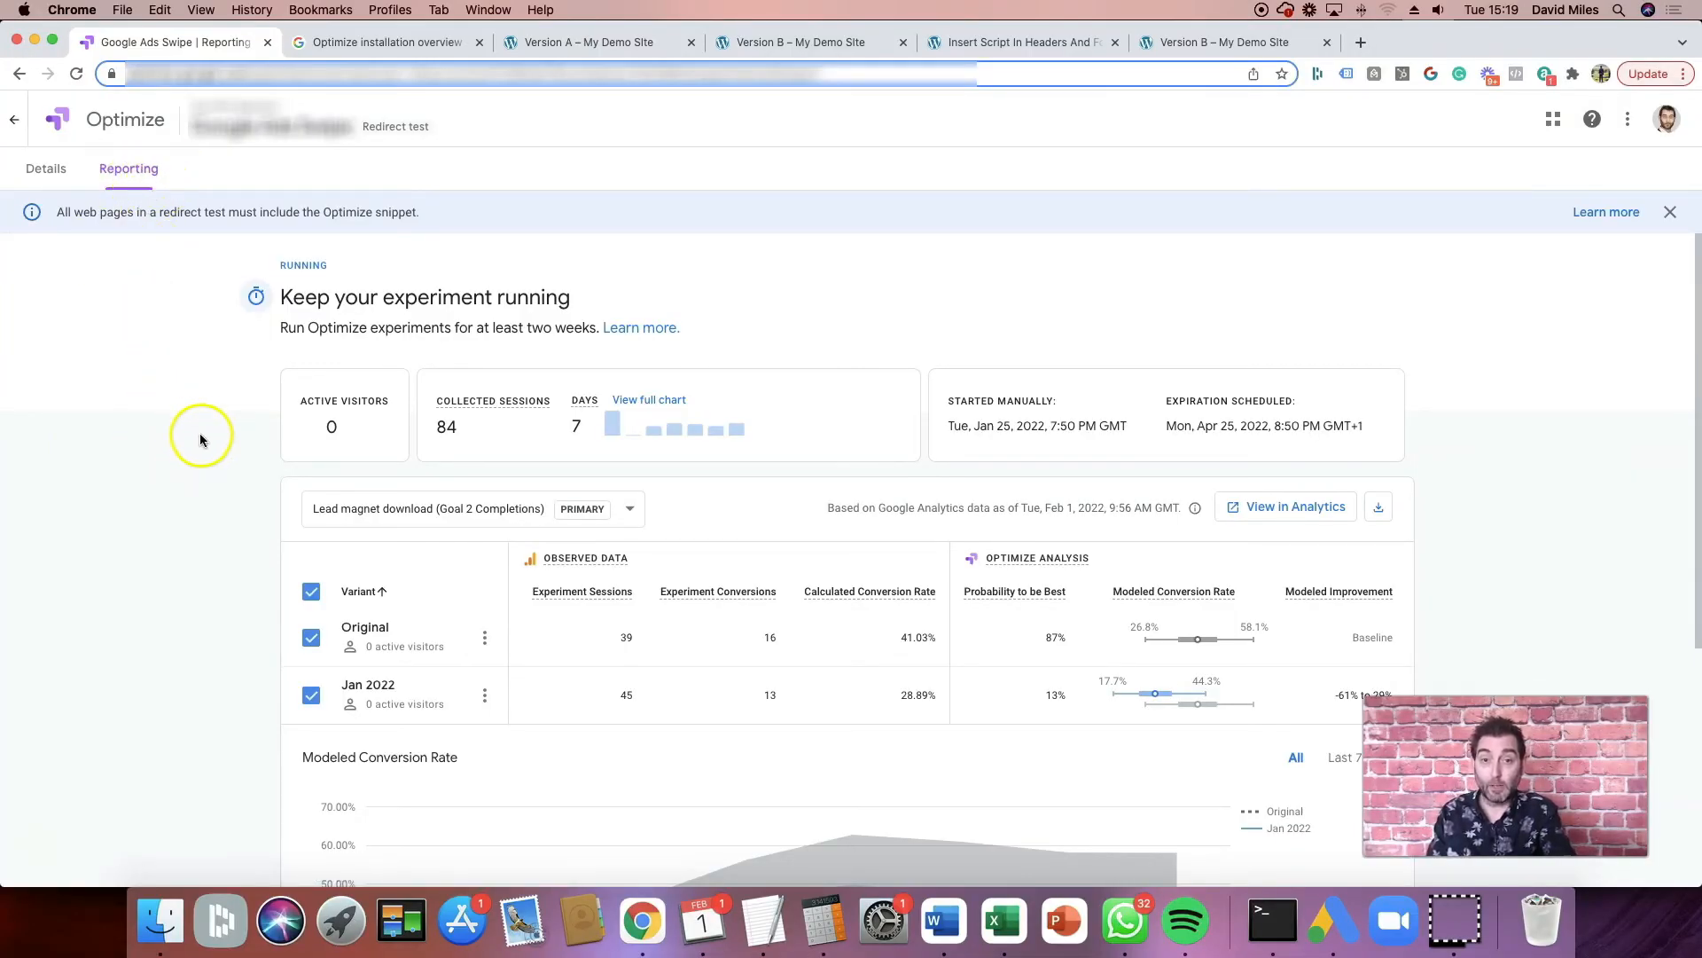
scroll(185, 429, "down", 3)
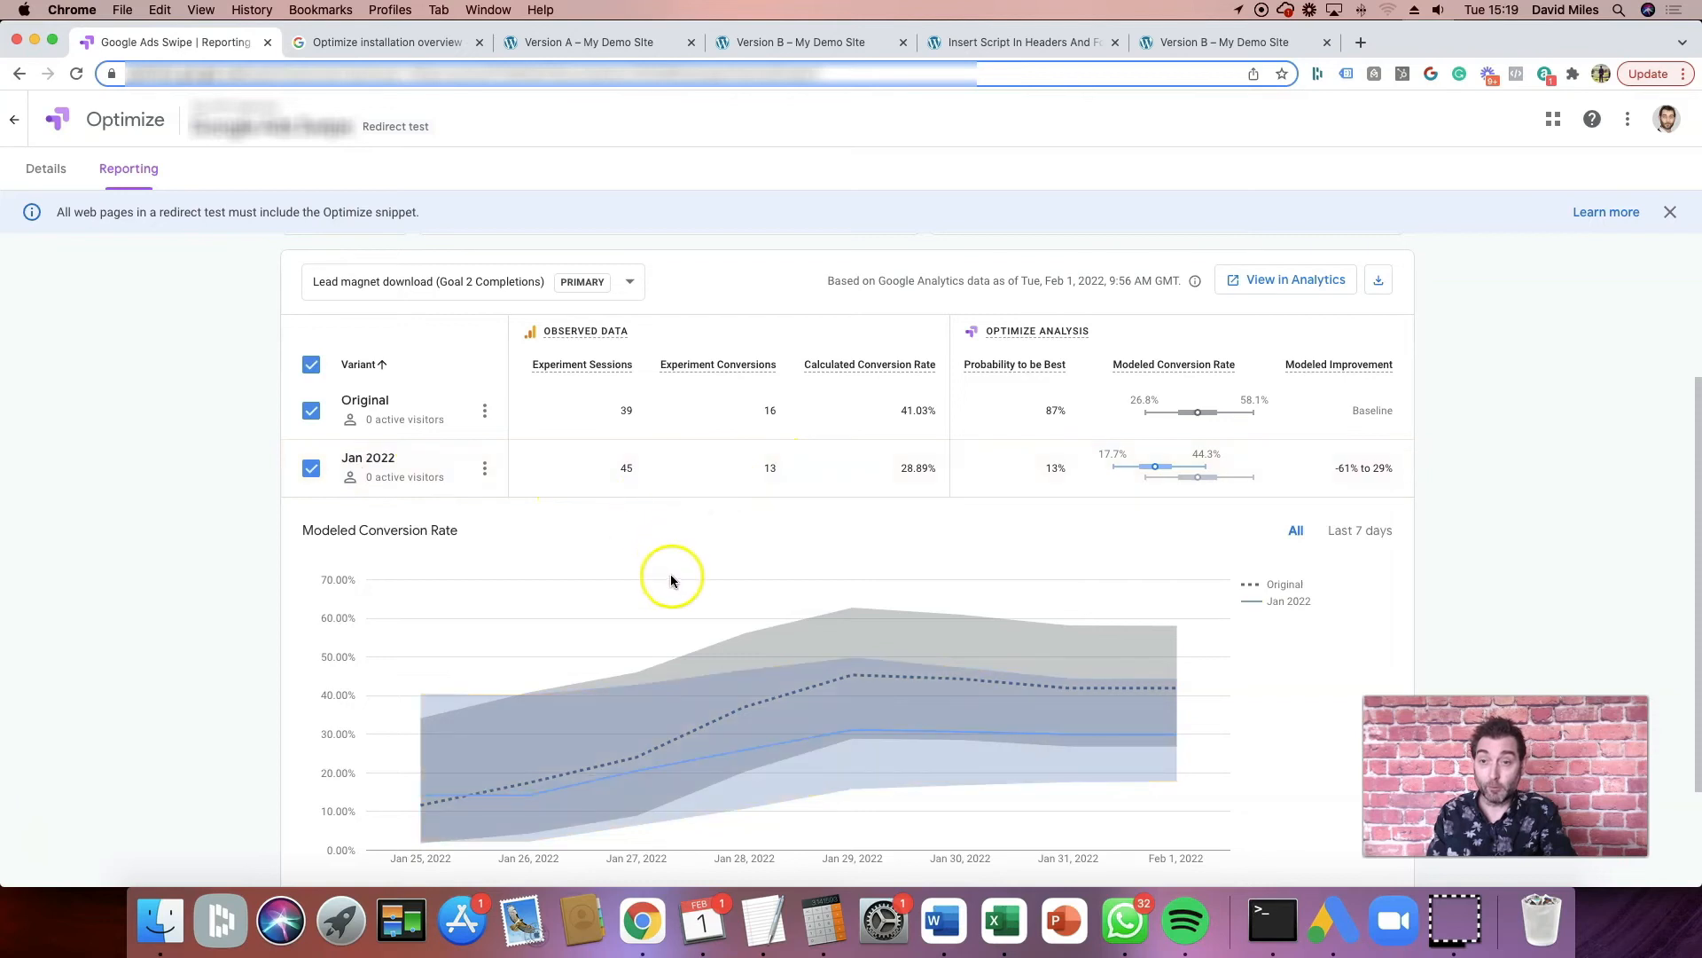
scroll(668, 562, "down", 1)
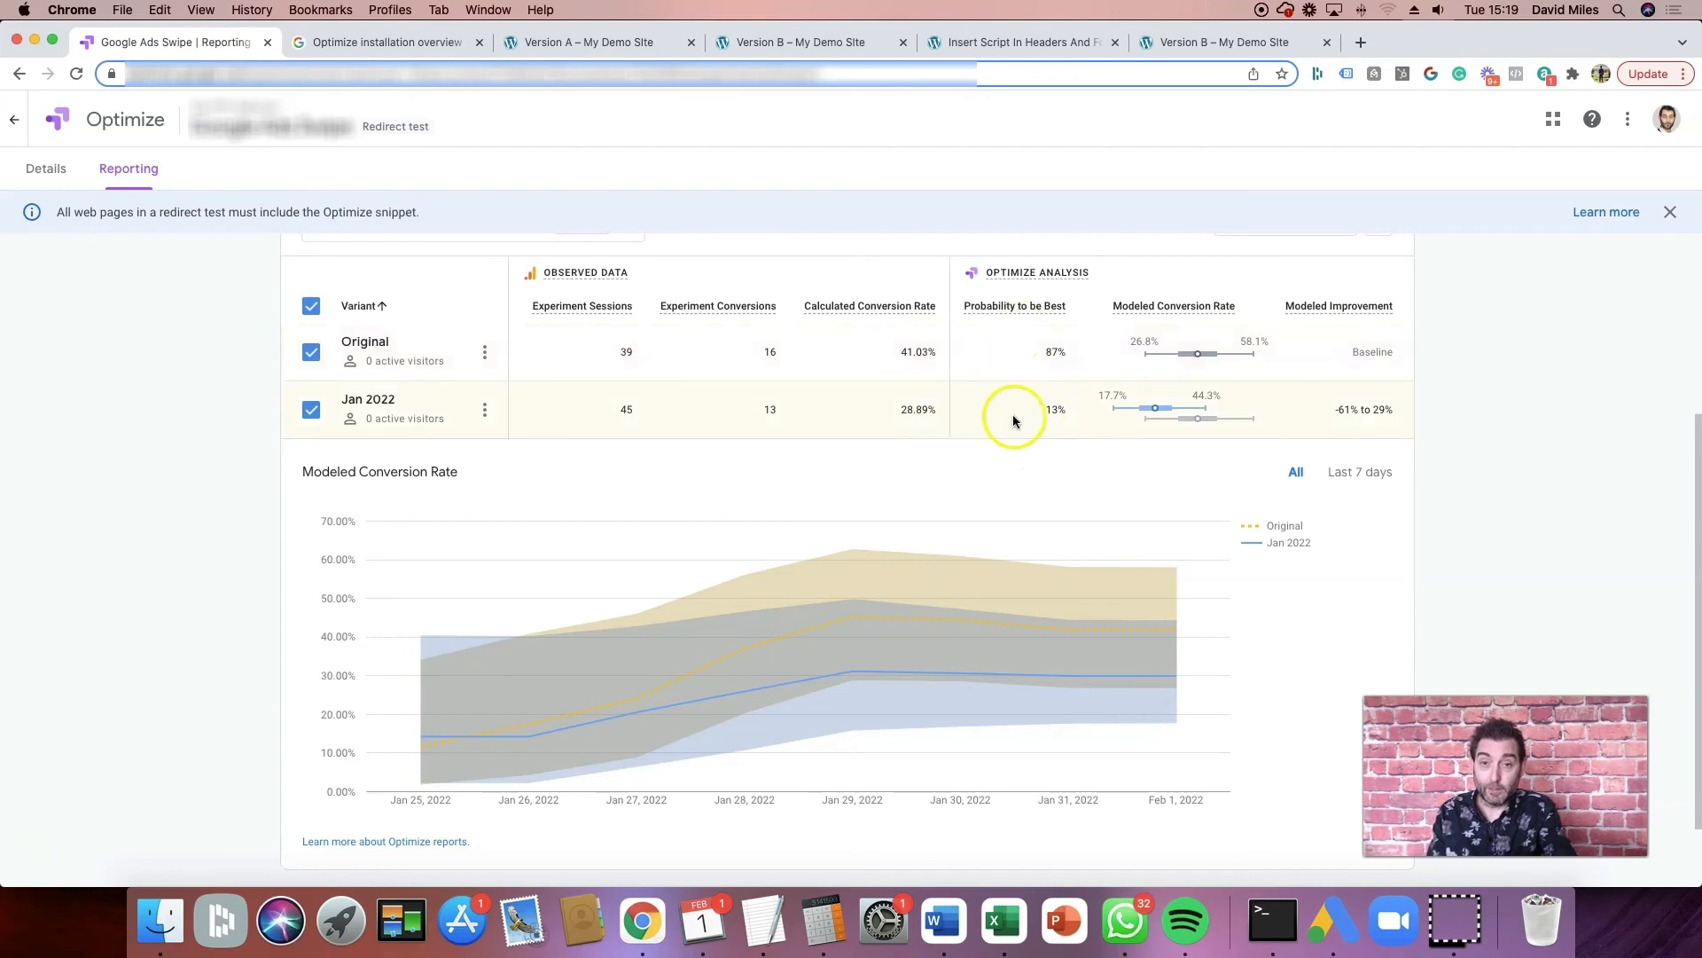
left_click(1009, 353)
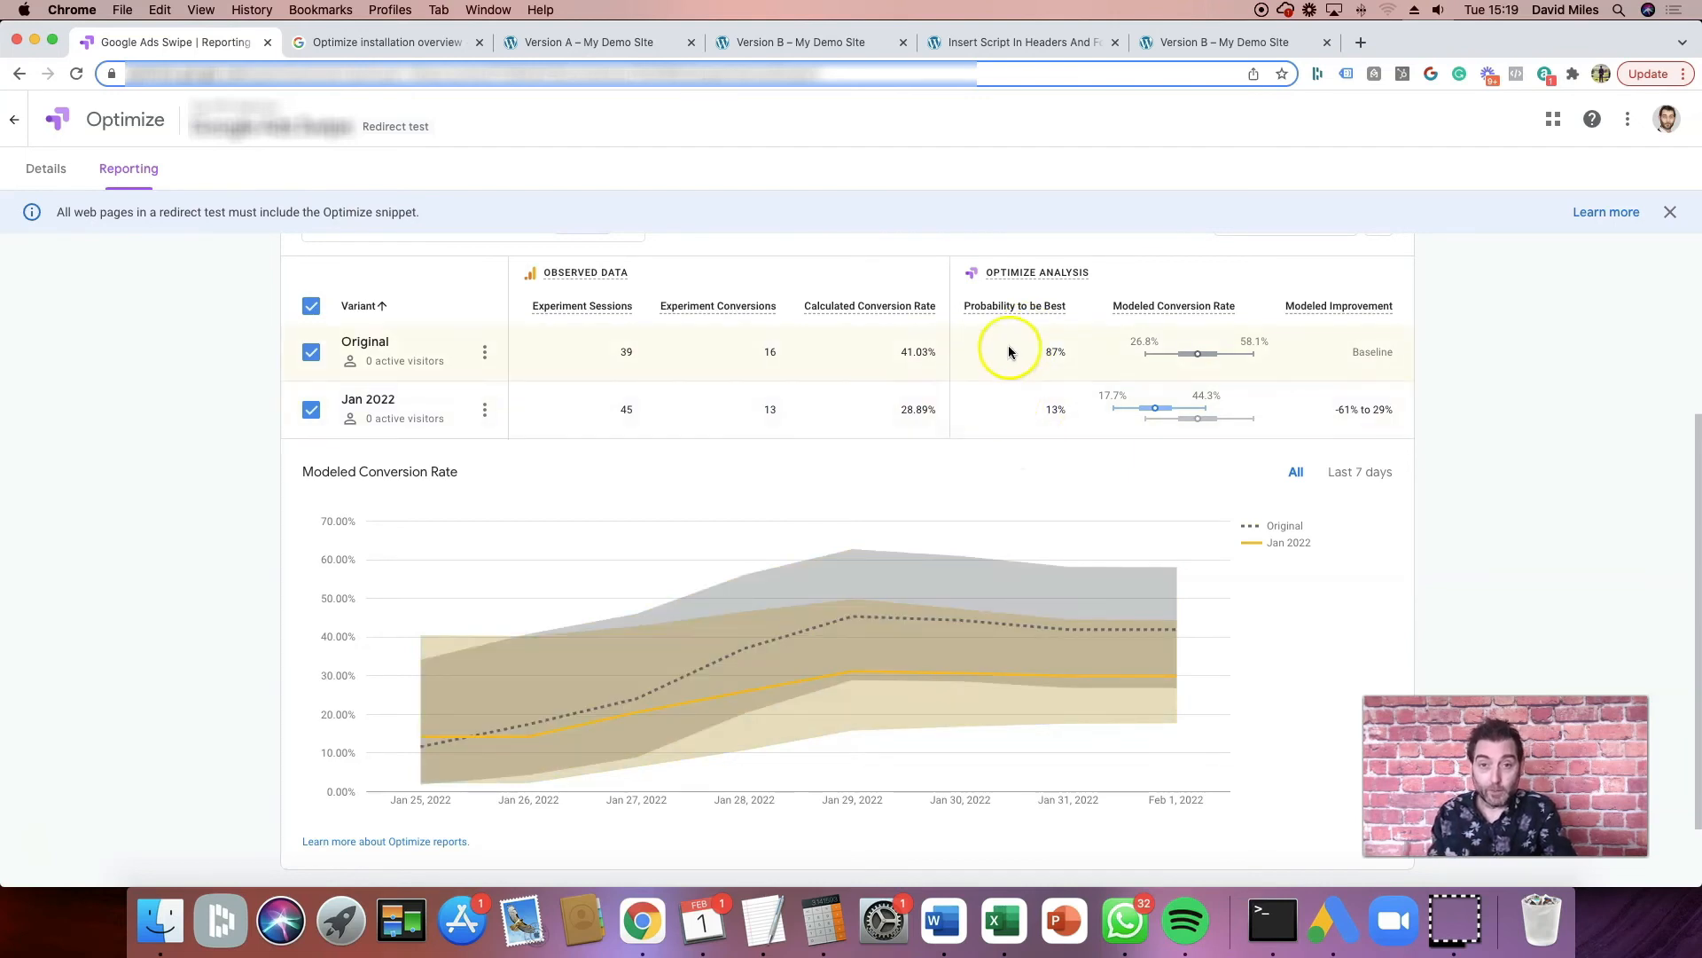
left_click(1018, 406)
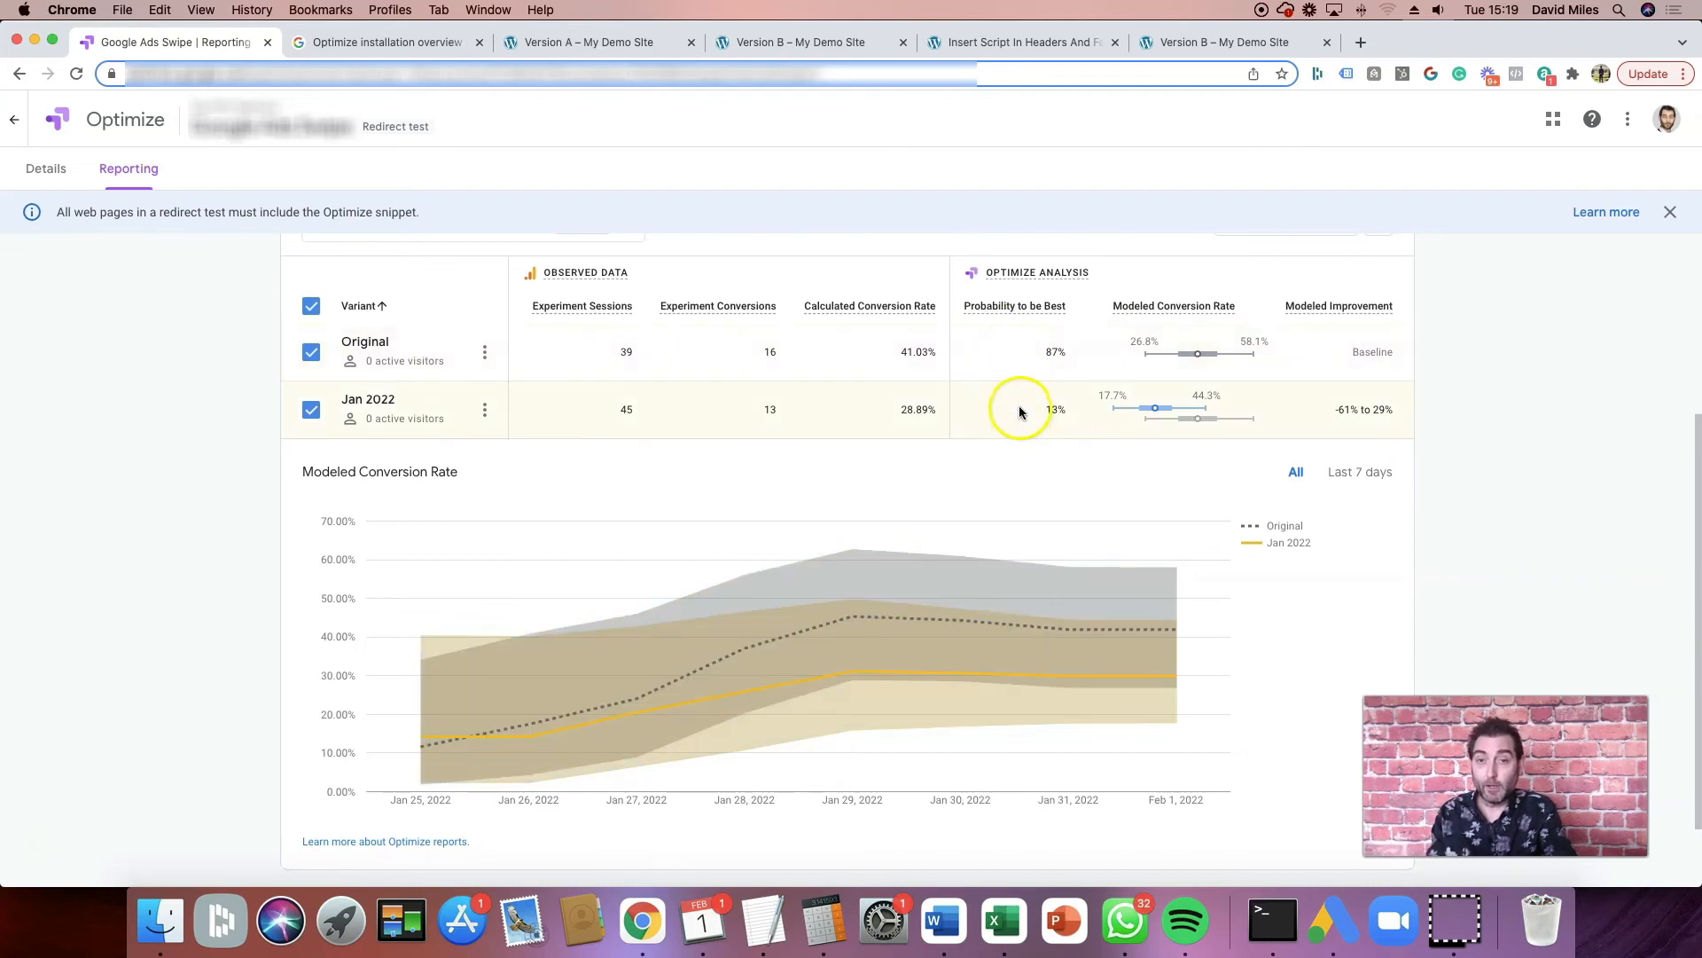
scroll(1018, 406, "up", 2)
scroll(1018, 399, "up", 2)
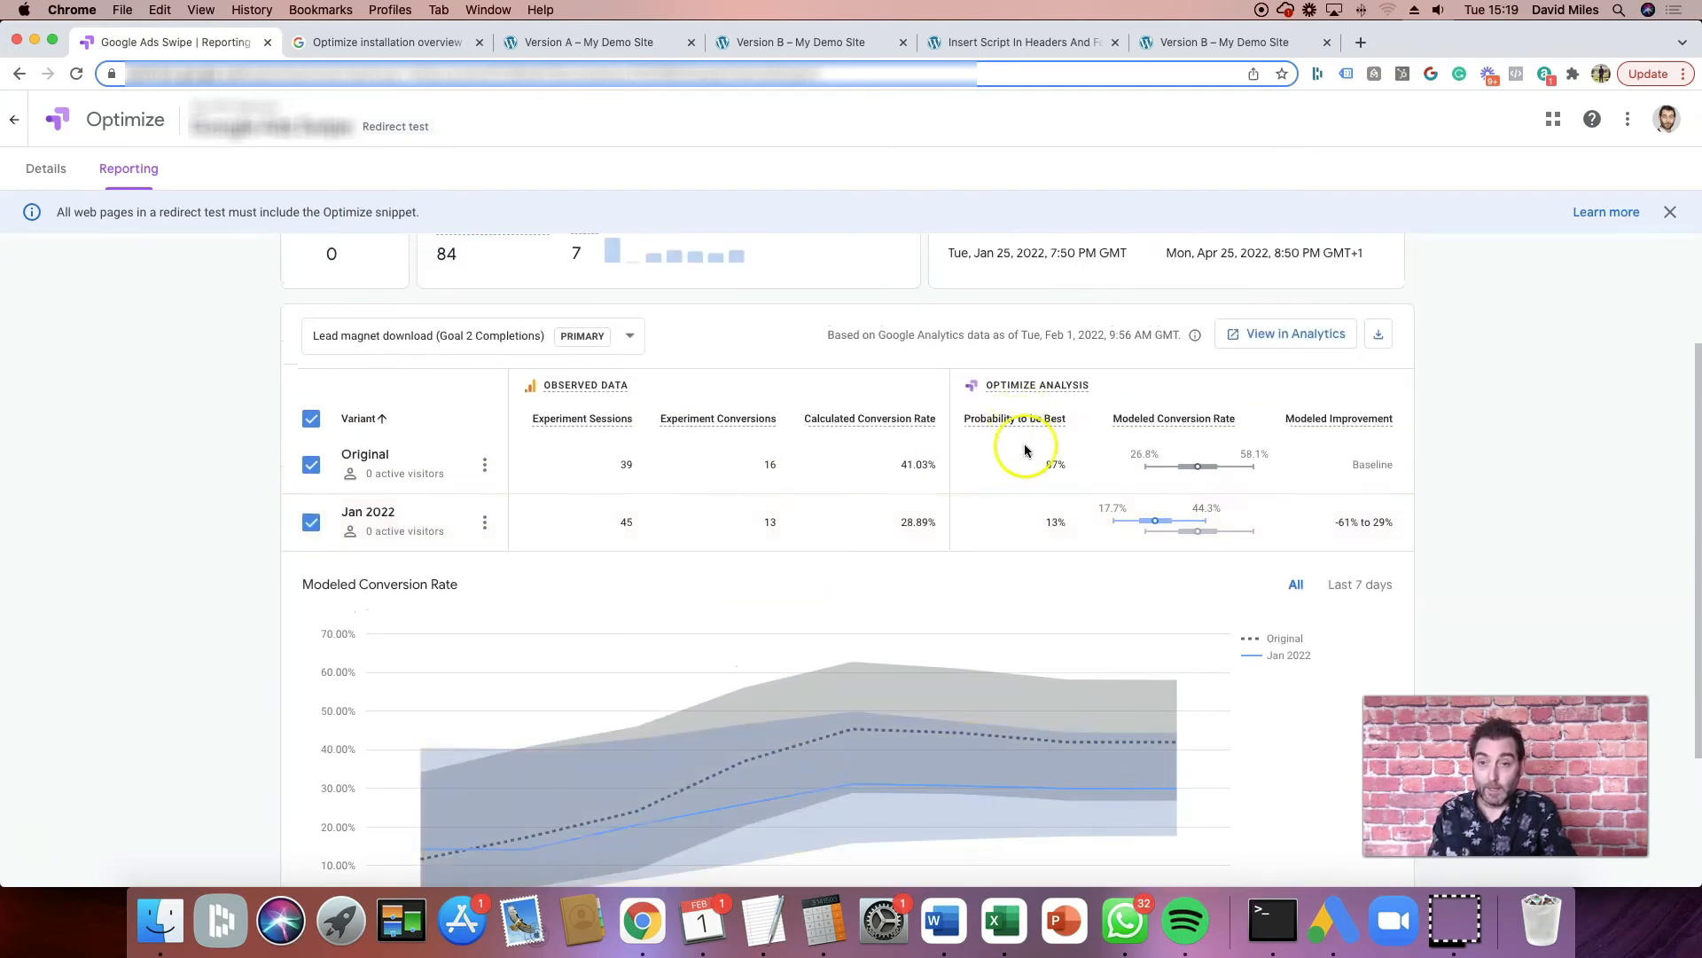
left_click(1035, 470)
scroll(1035, 468, "down", 1)
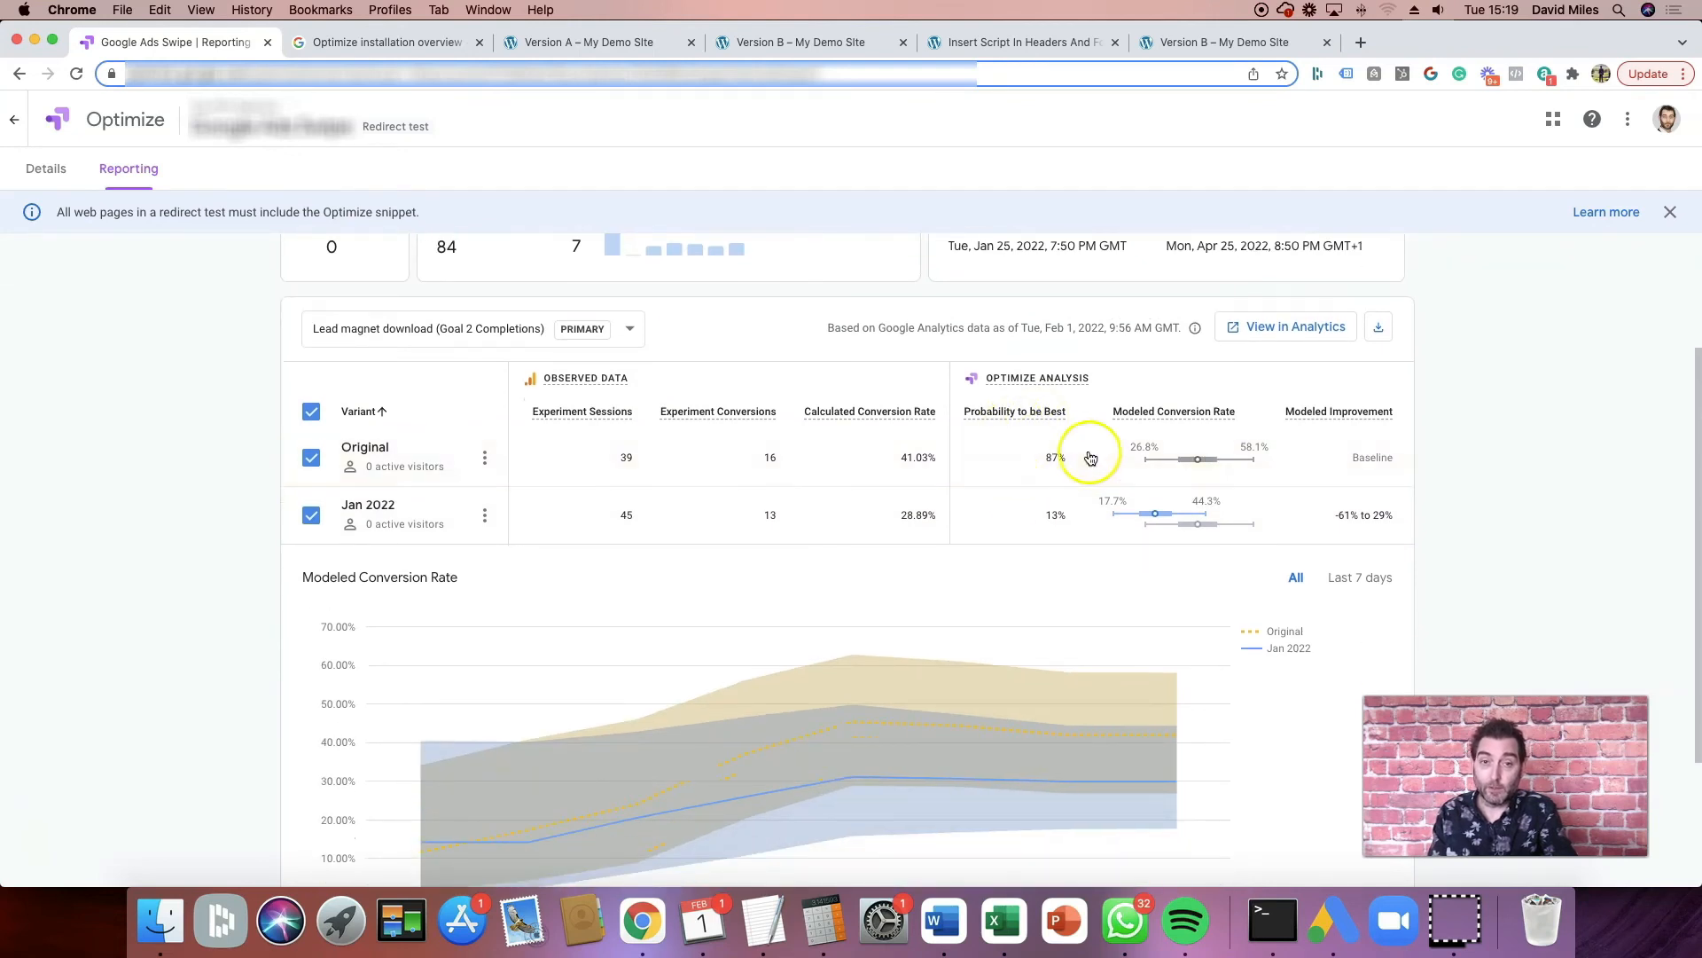
left_click(1052, 514)
scroll(1052, 511, "down", 2)
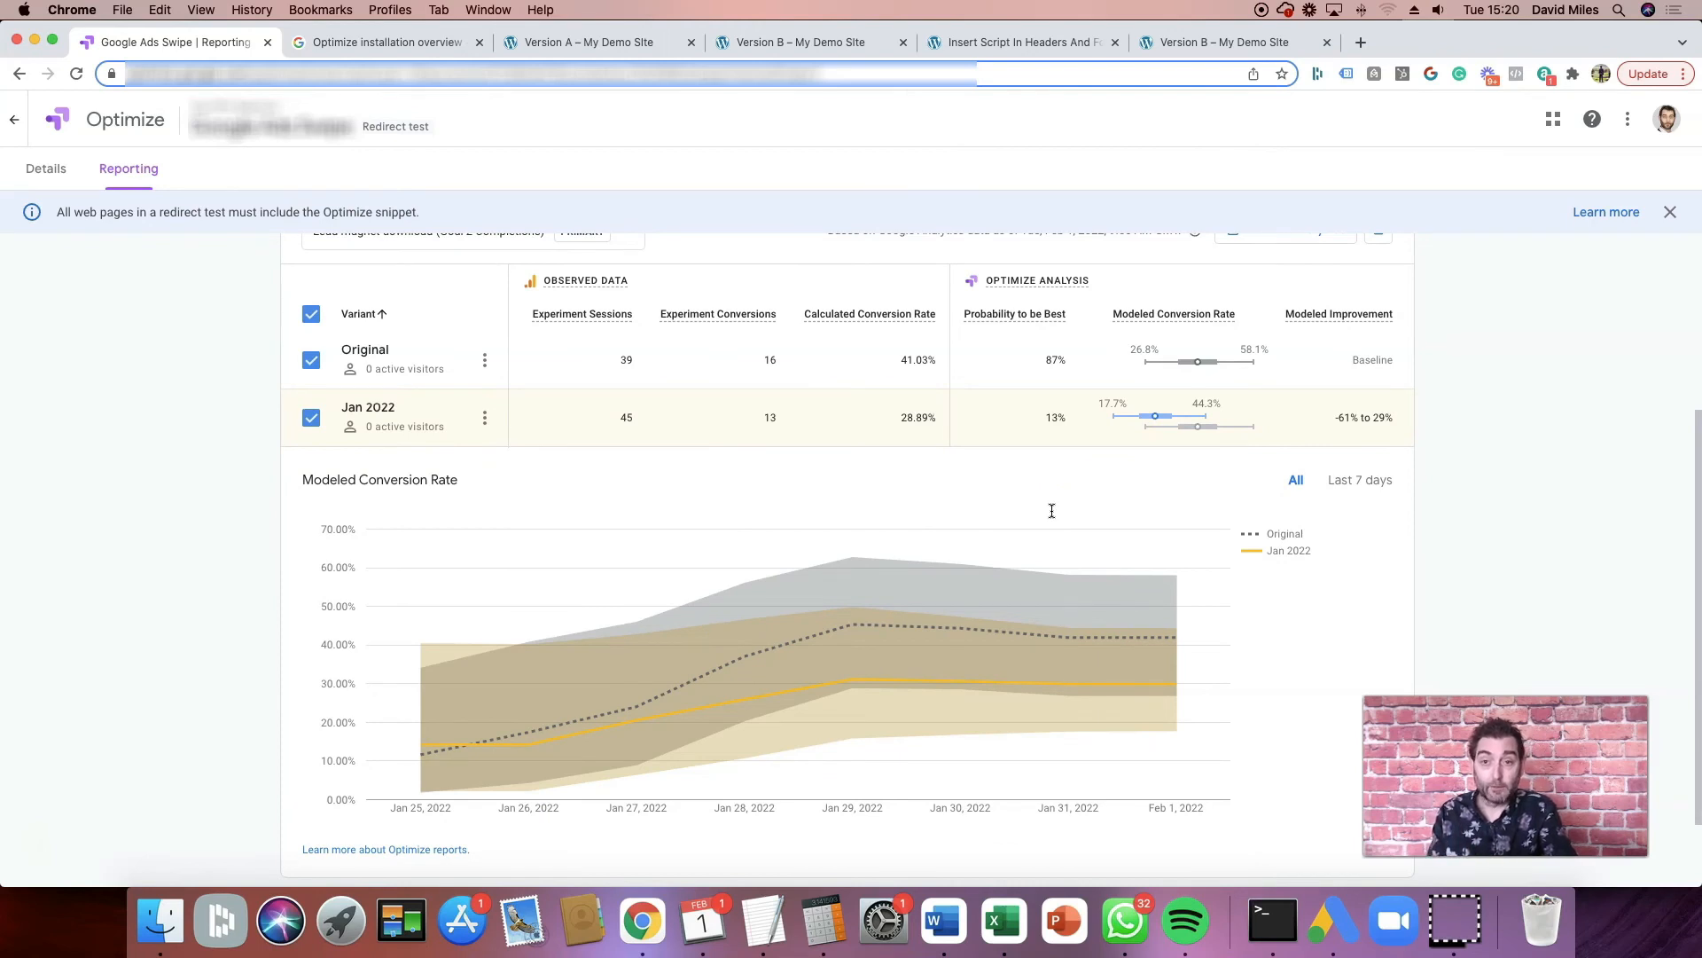
left_click(1052, 511)
scroll(1054, 510, "down", 1)
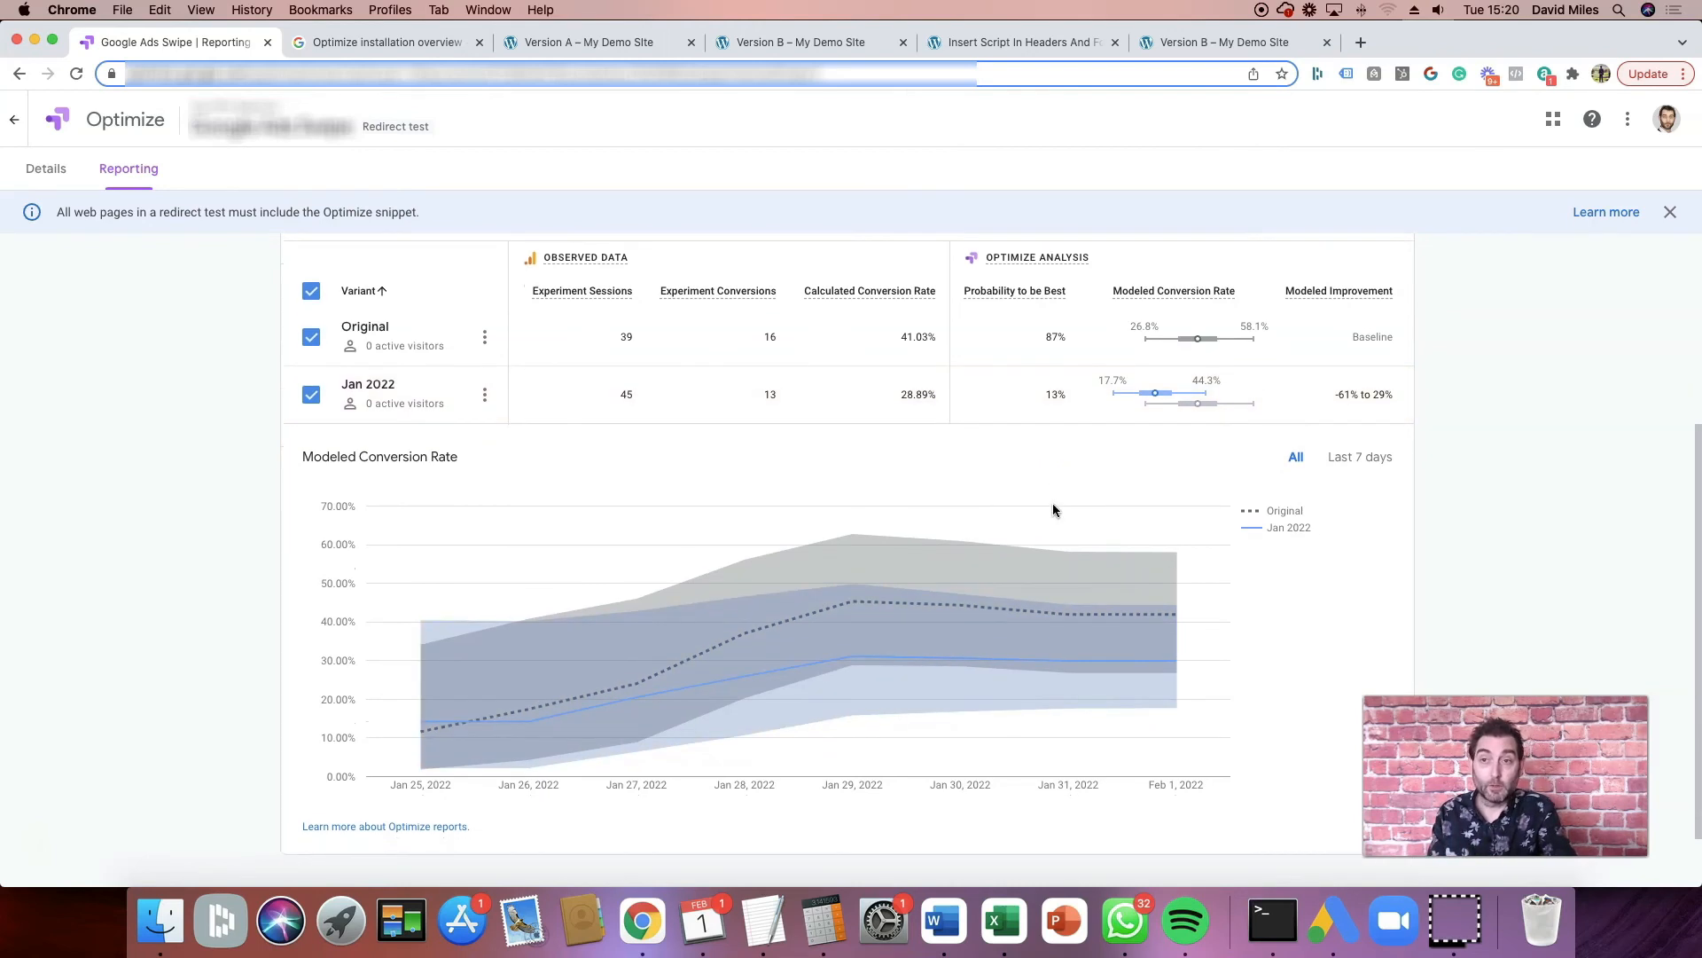